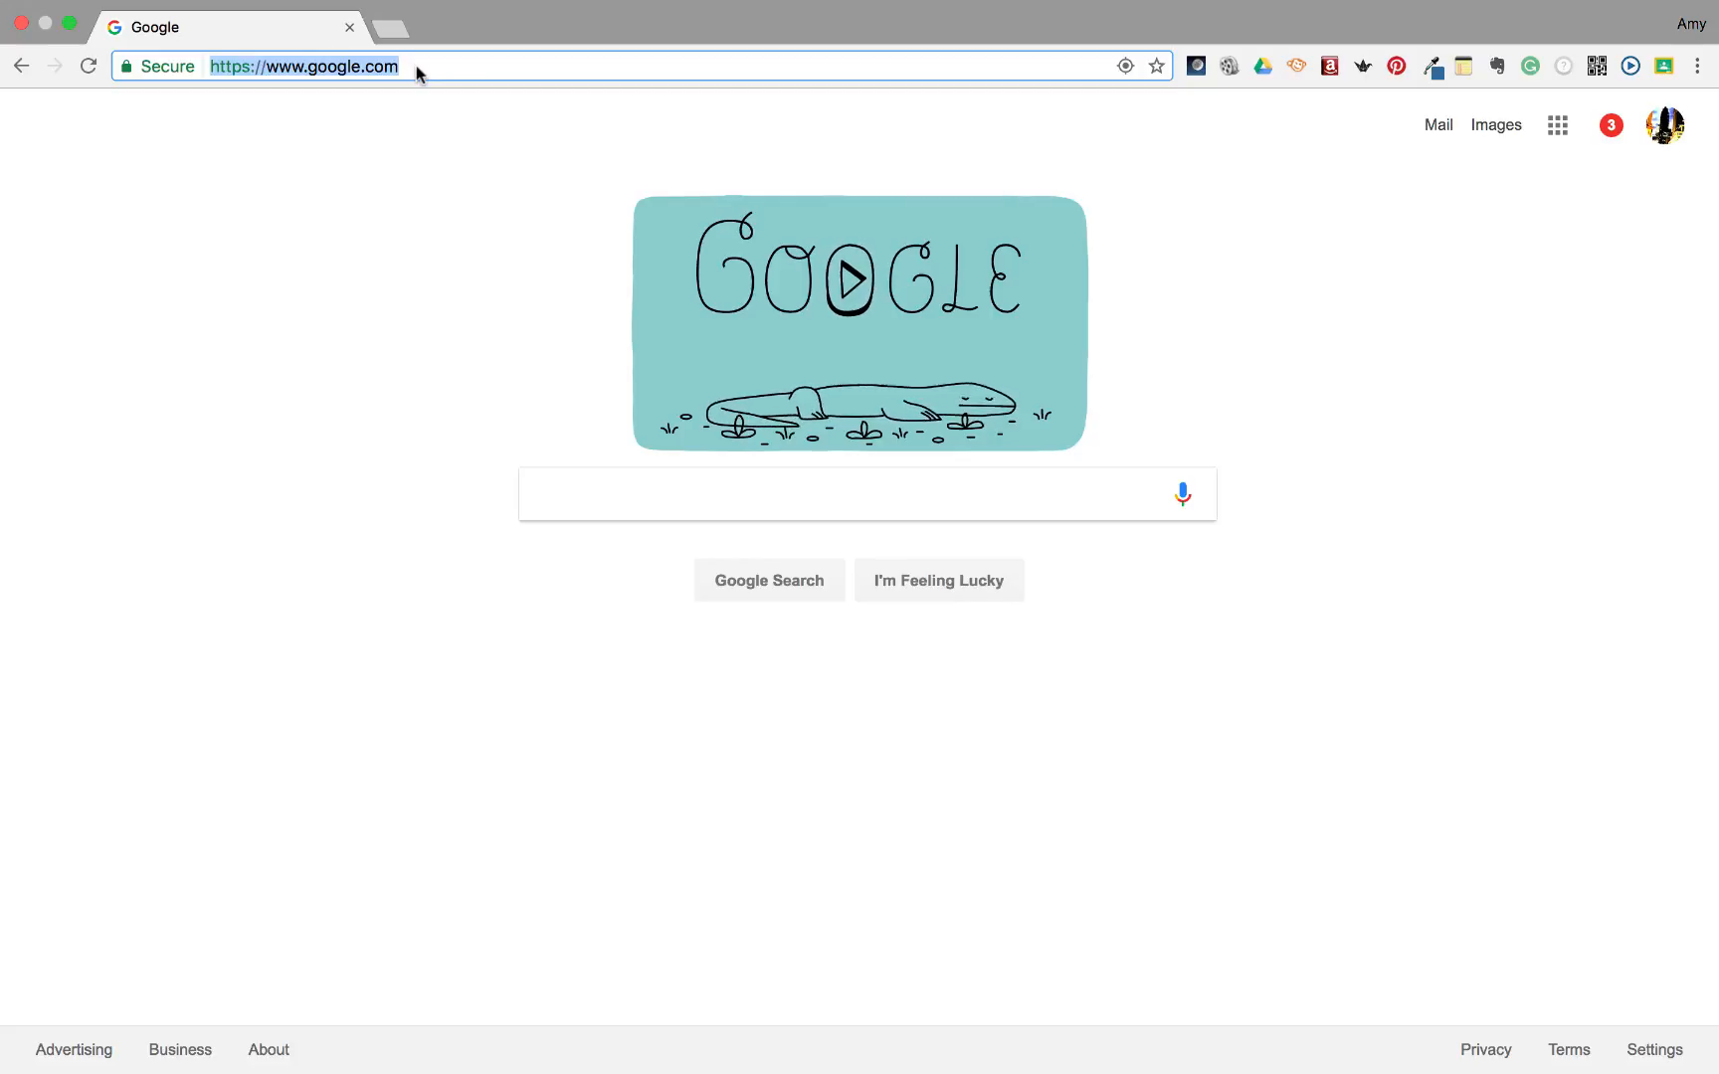
Step: Open the Stupeflix Studio website and log in with the Google account
key("BackSpace")
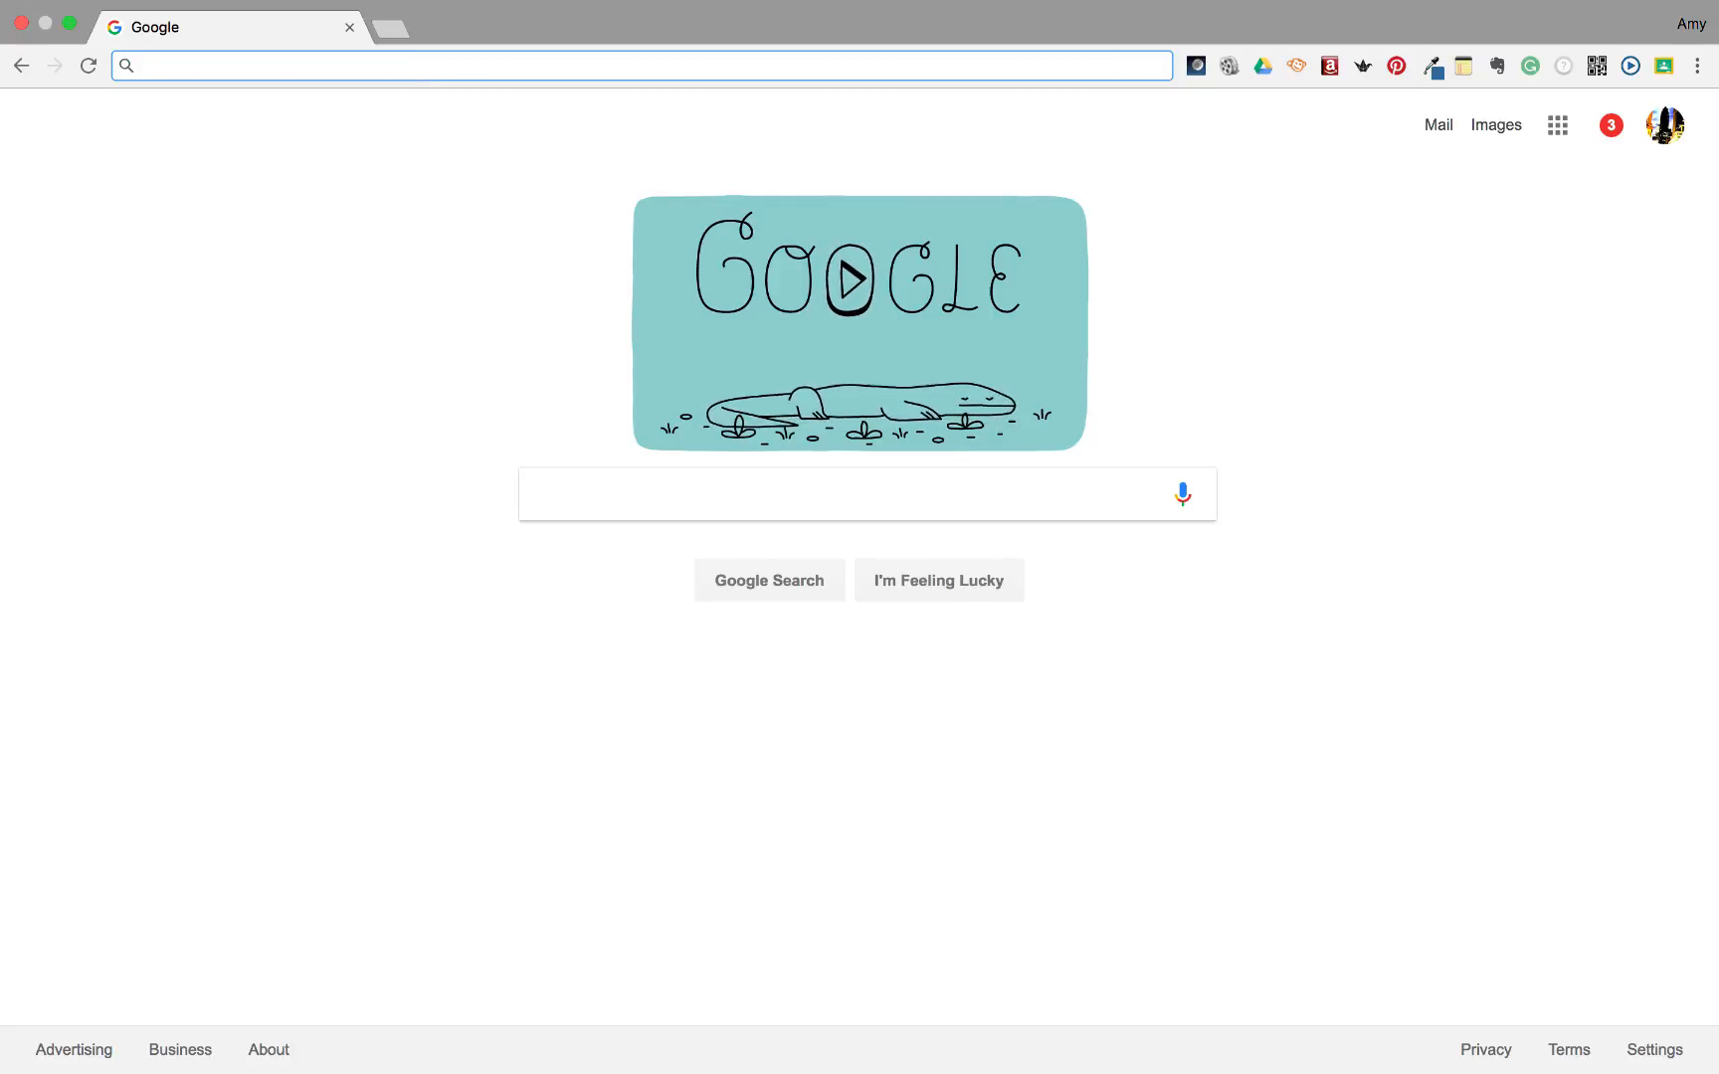
type("stupe")
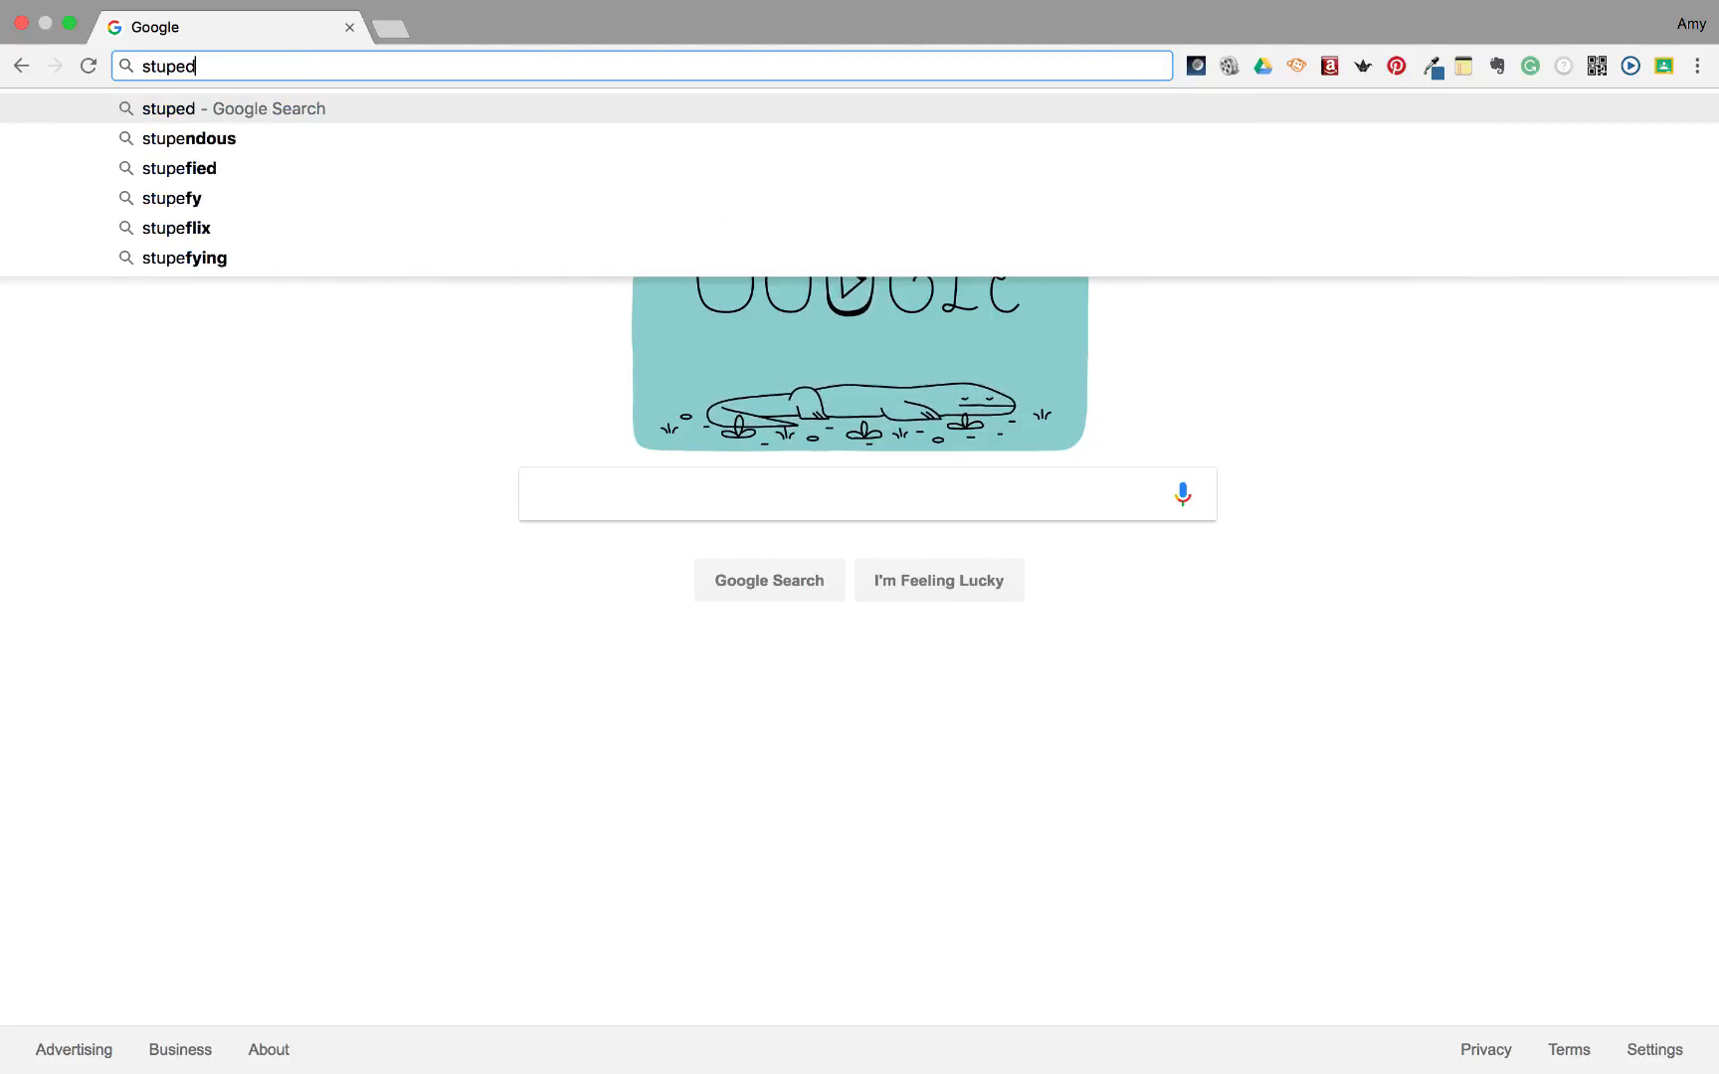
type("flix")
key("Return")
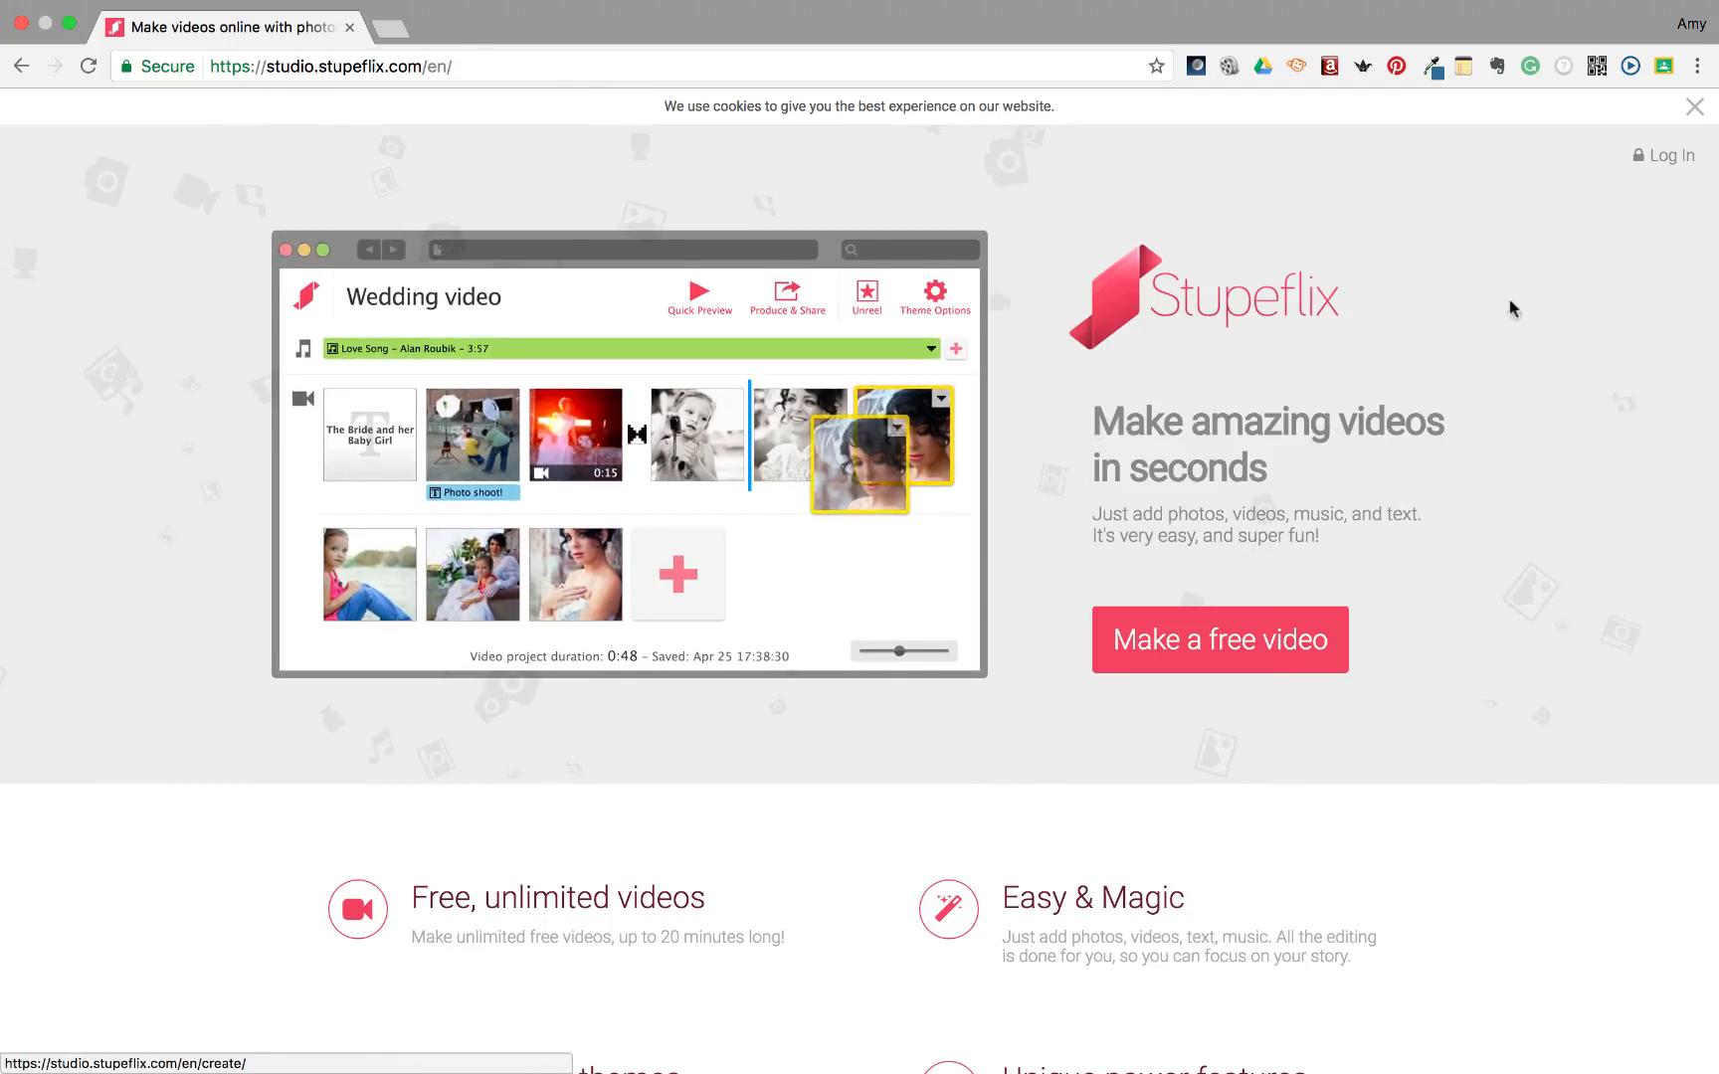
left_click(1659, 159)
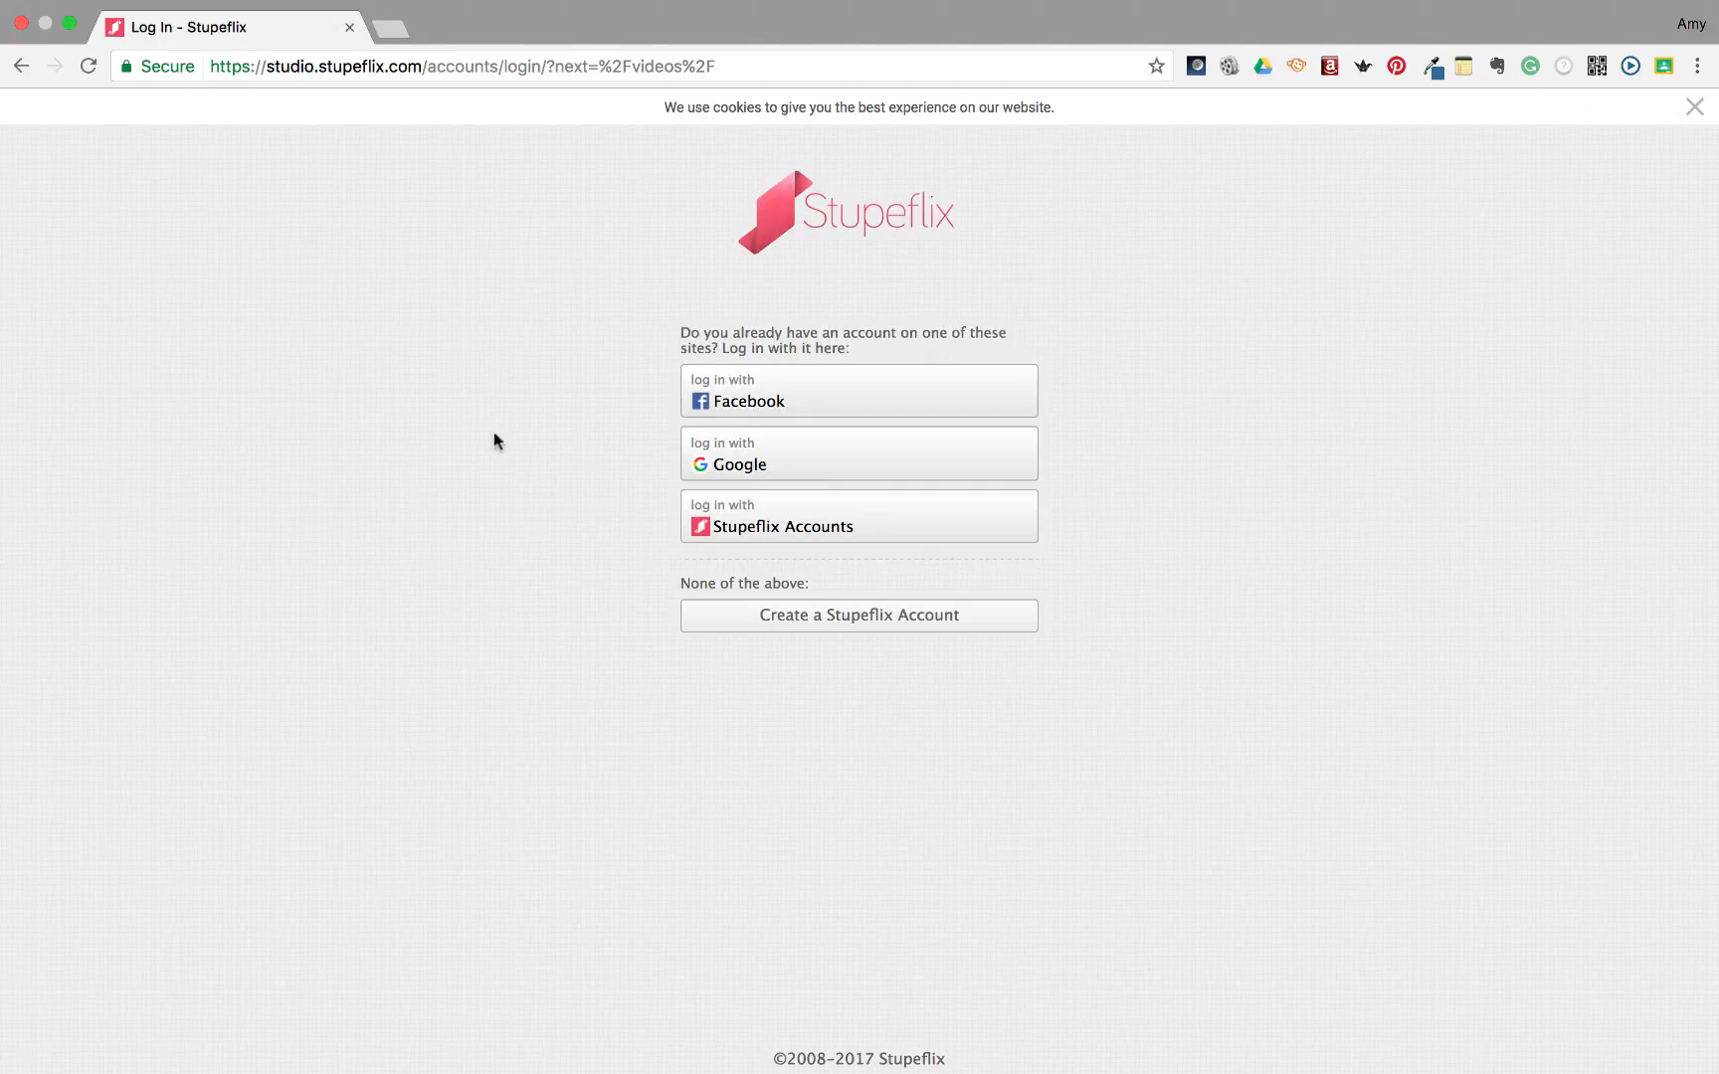
left_click(742, 459)
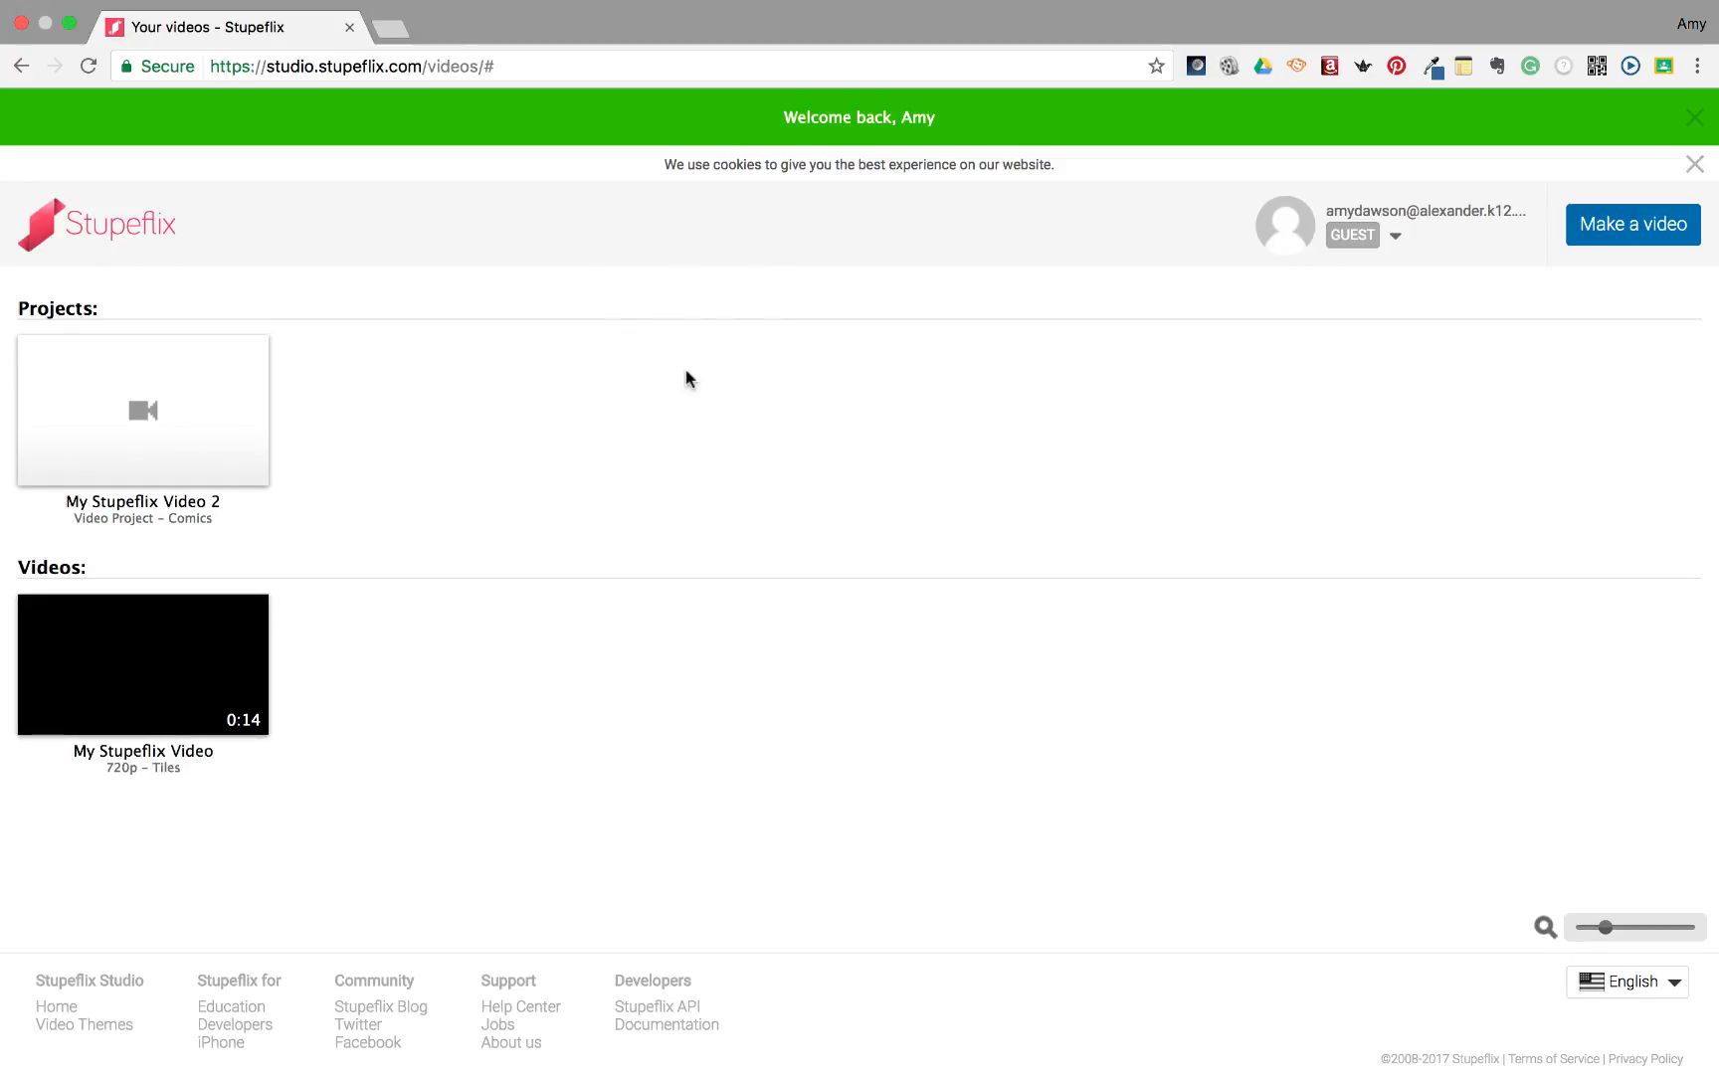
Step: Browse the video themes and start a new video with the Diamond theme
left_click(1649, 226)
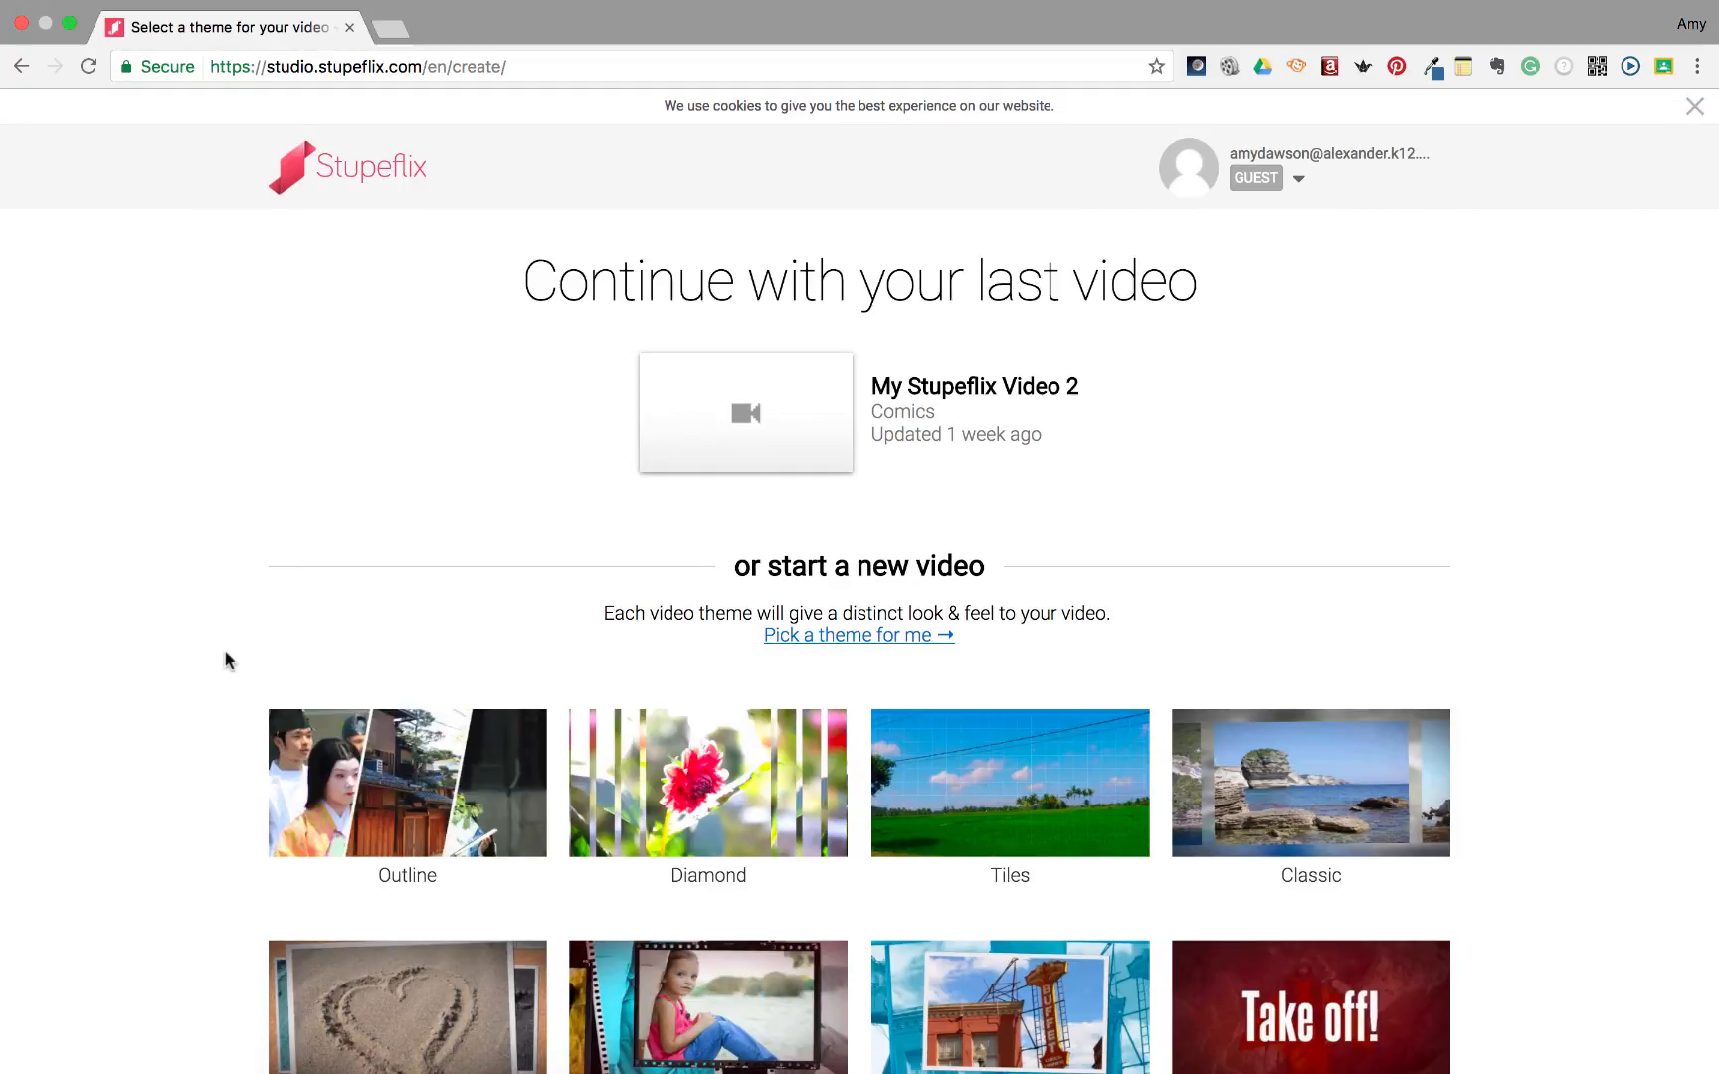
scroll(47, 703, "down", 5)
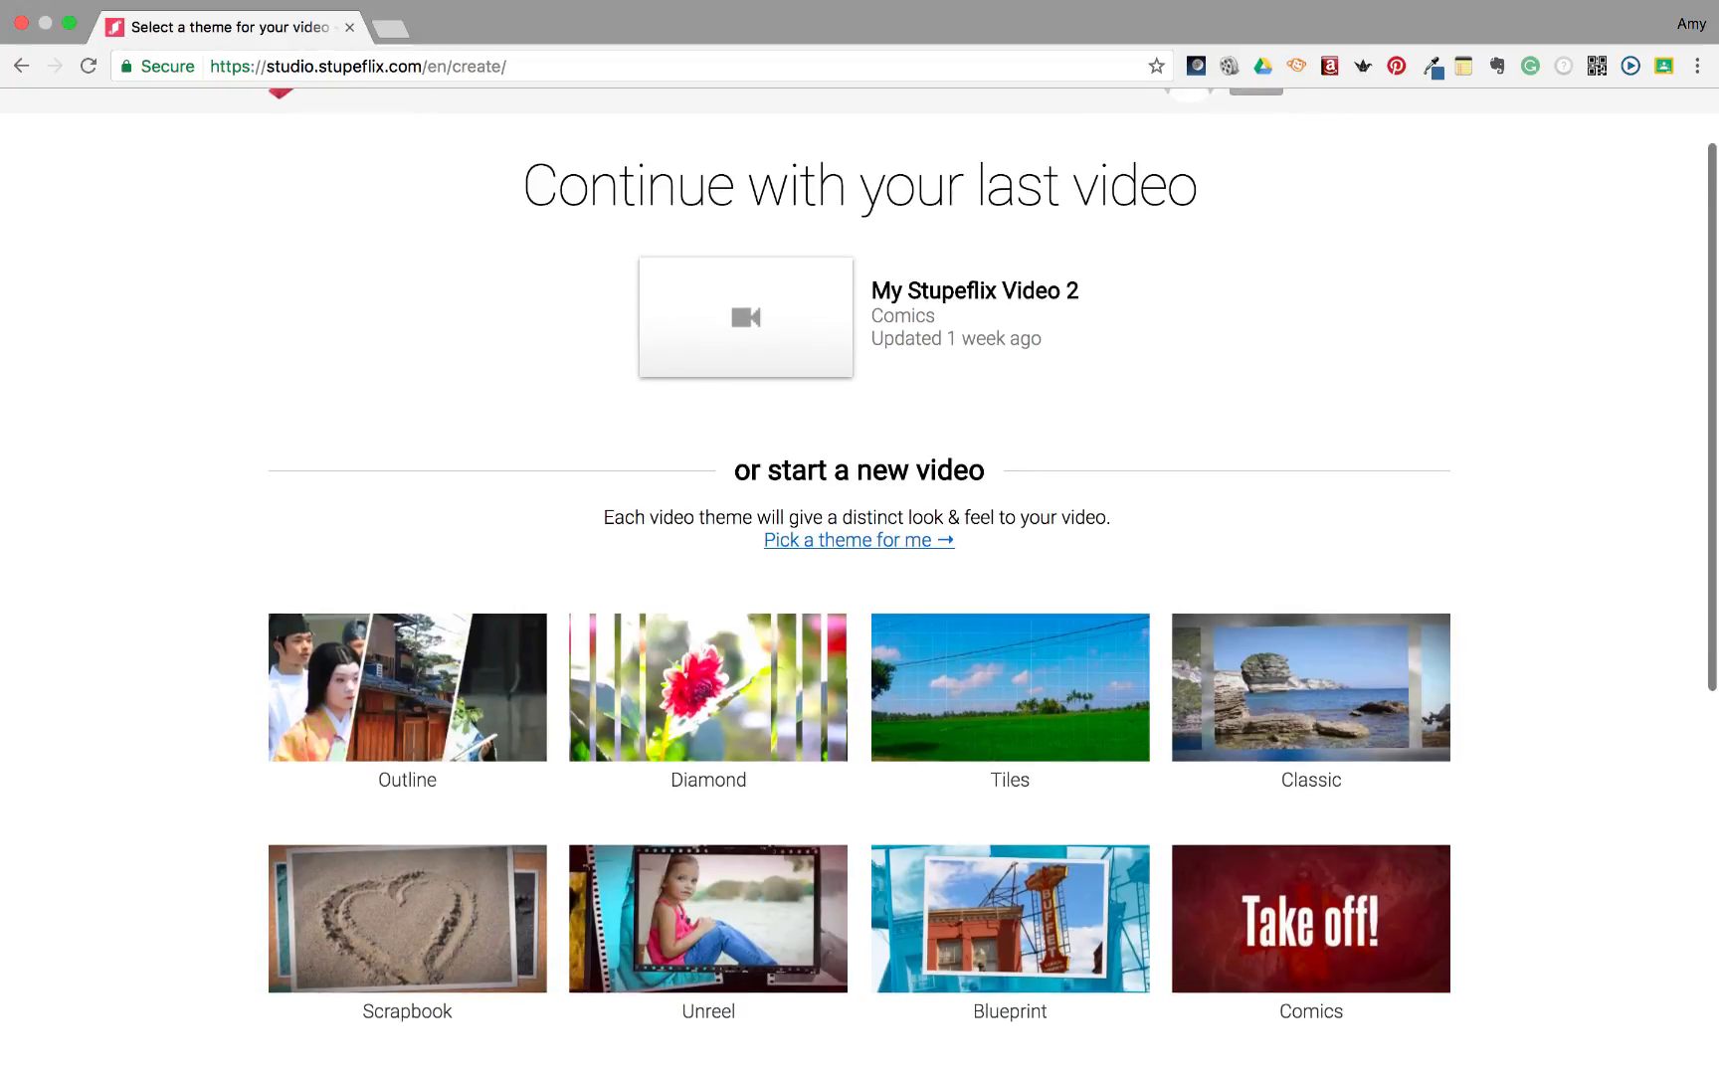
scroll(859, 580, "down", 4)
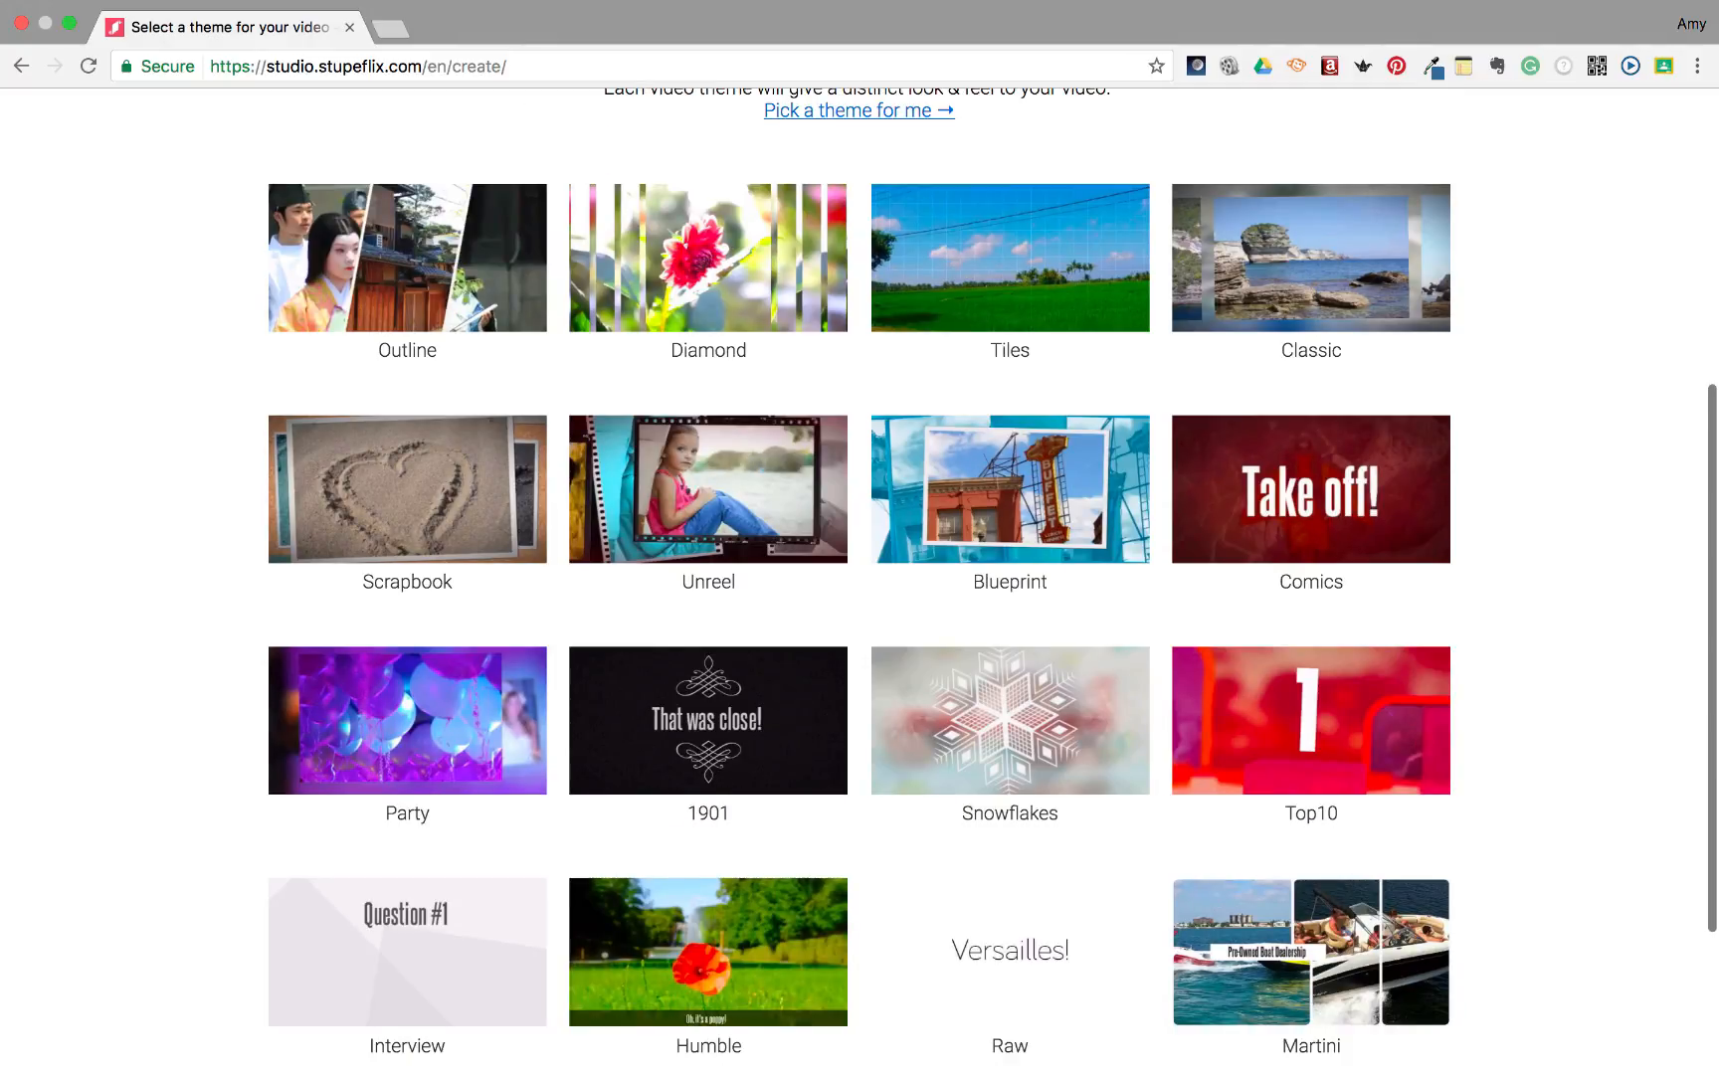
scroll(859, 580, "up", 5)
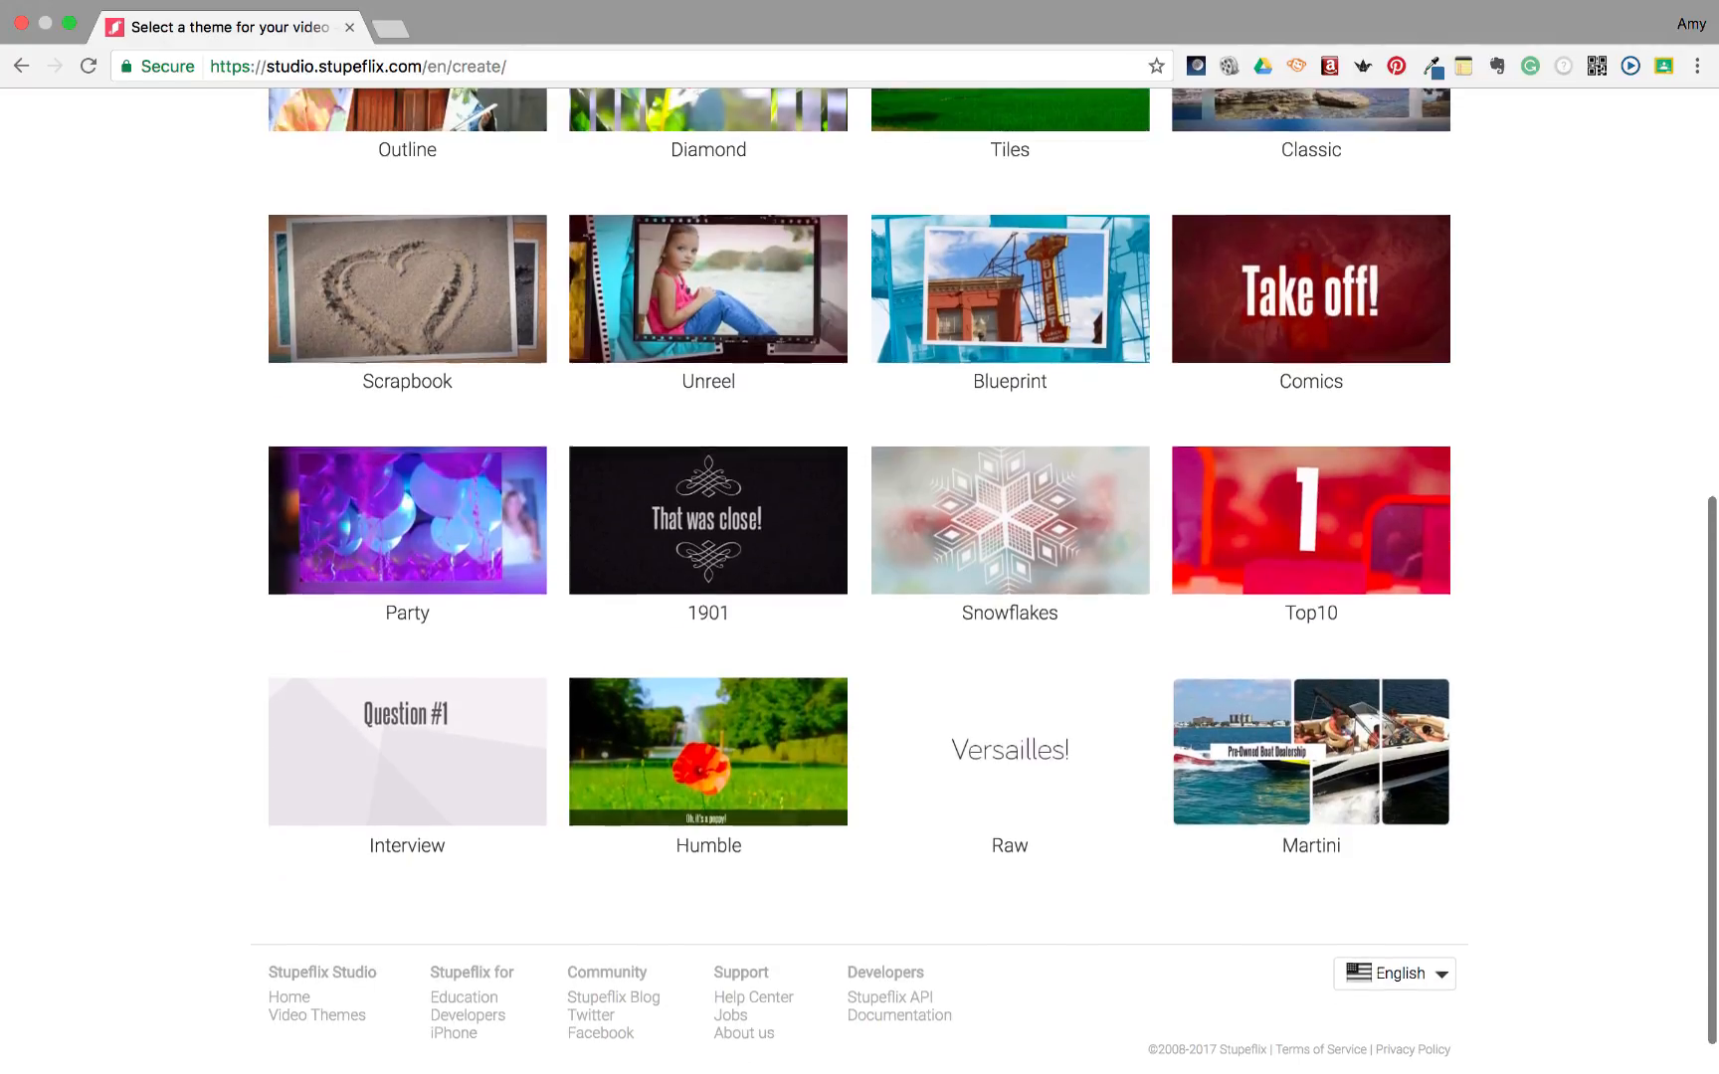
scroll(860, 580, "up", 2)
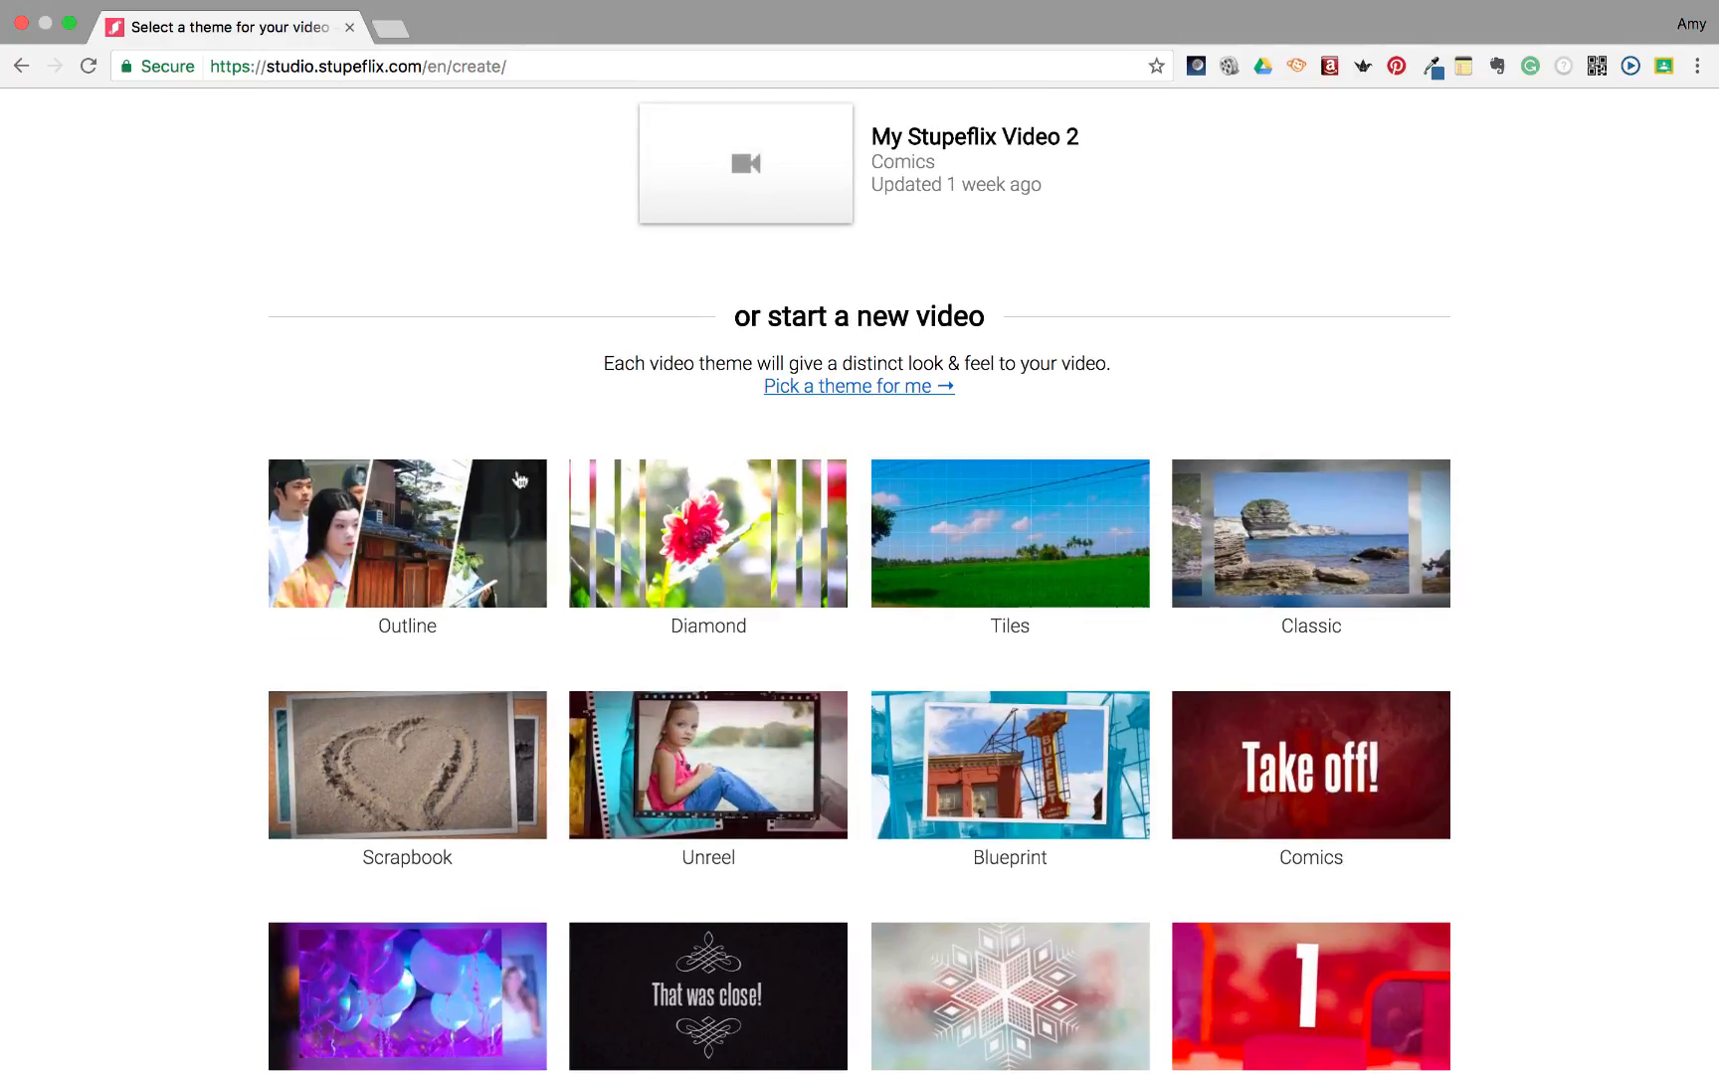
left_click(702, 550)
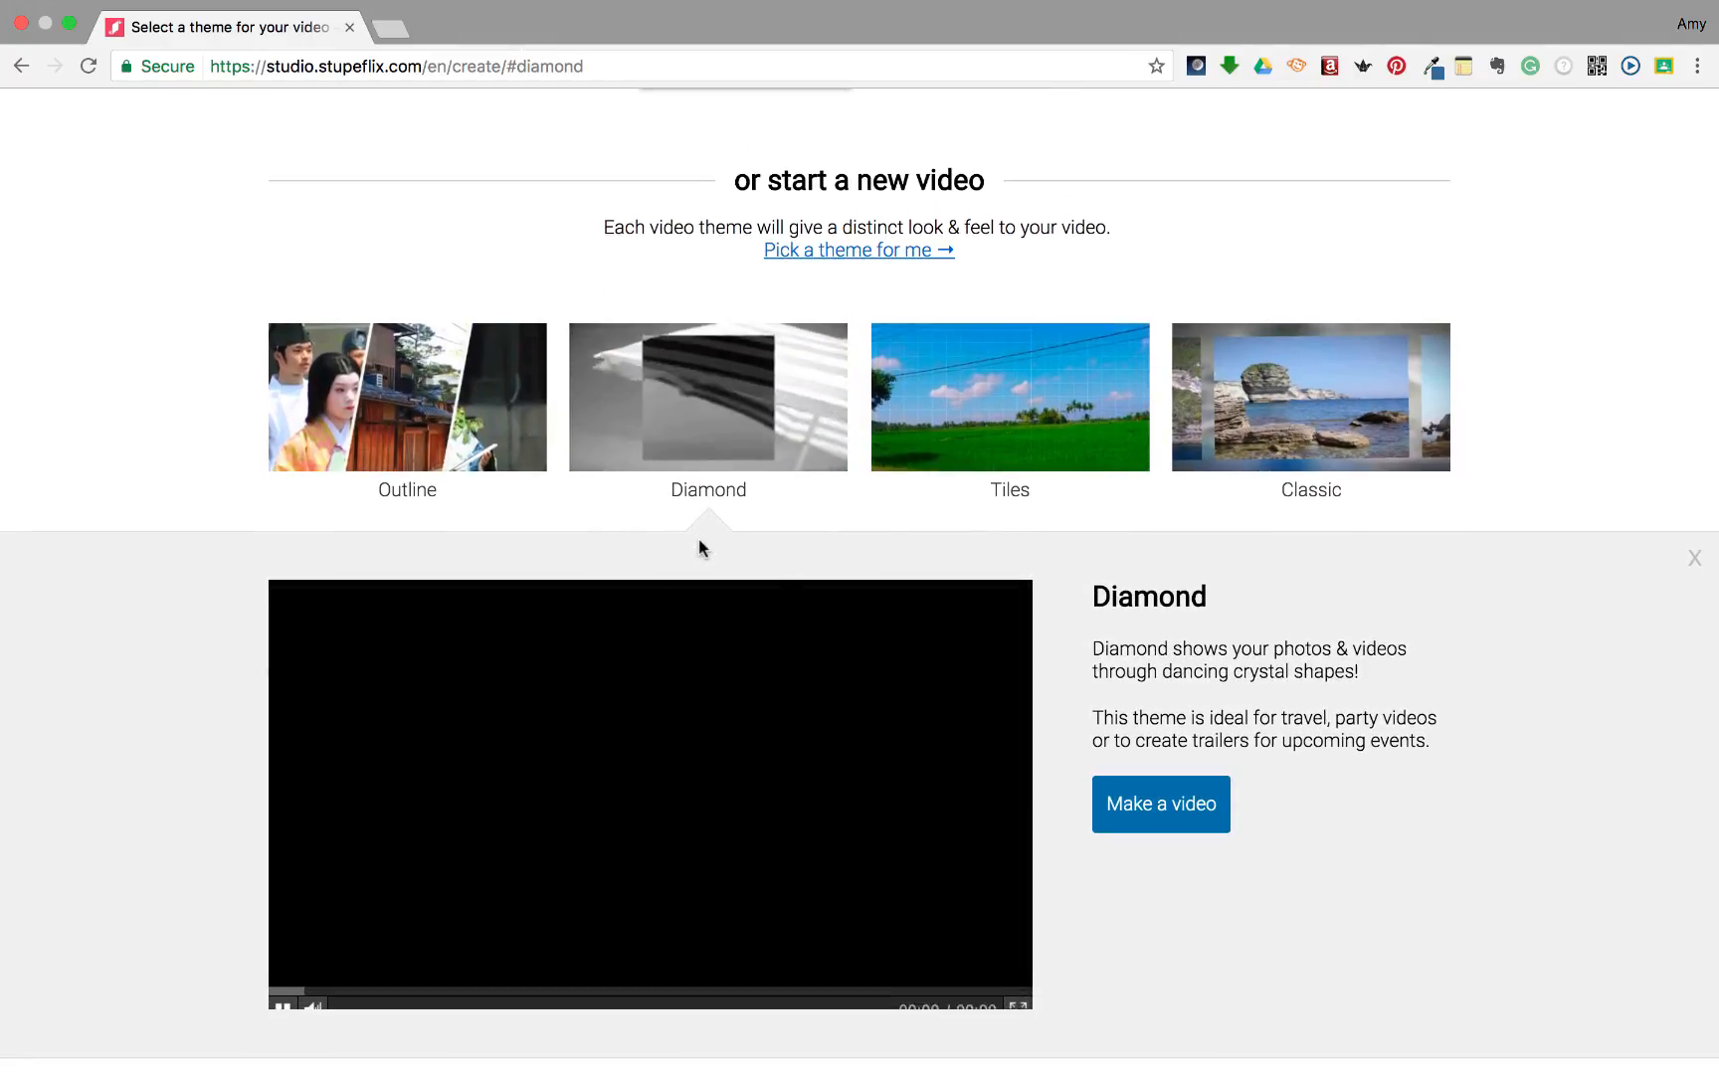
scroll(167, 630, "up", 1)
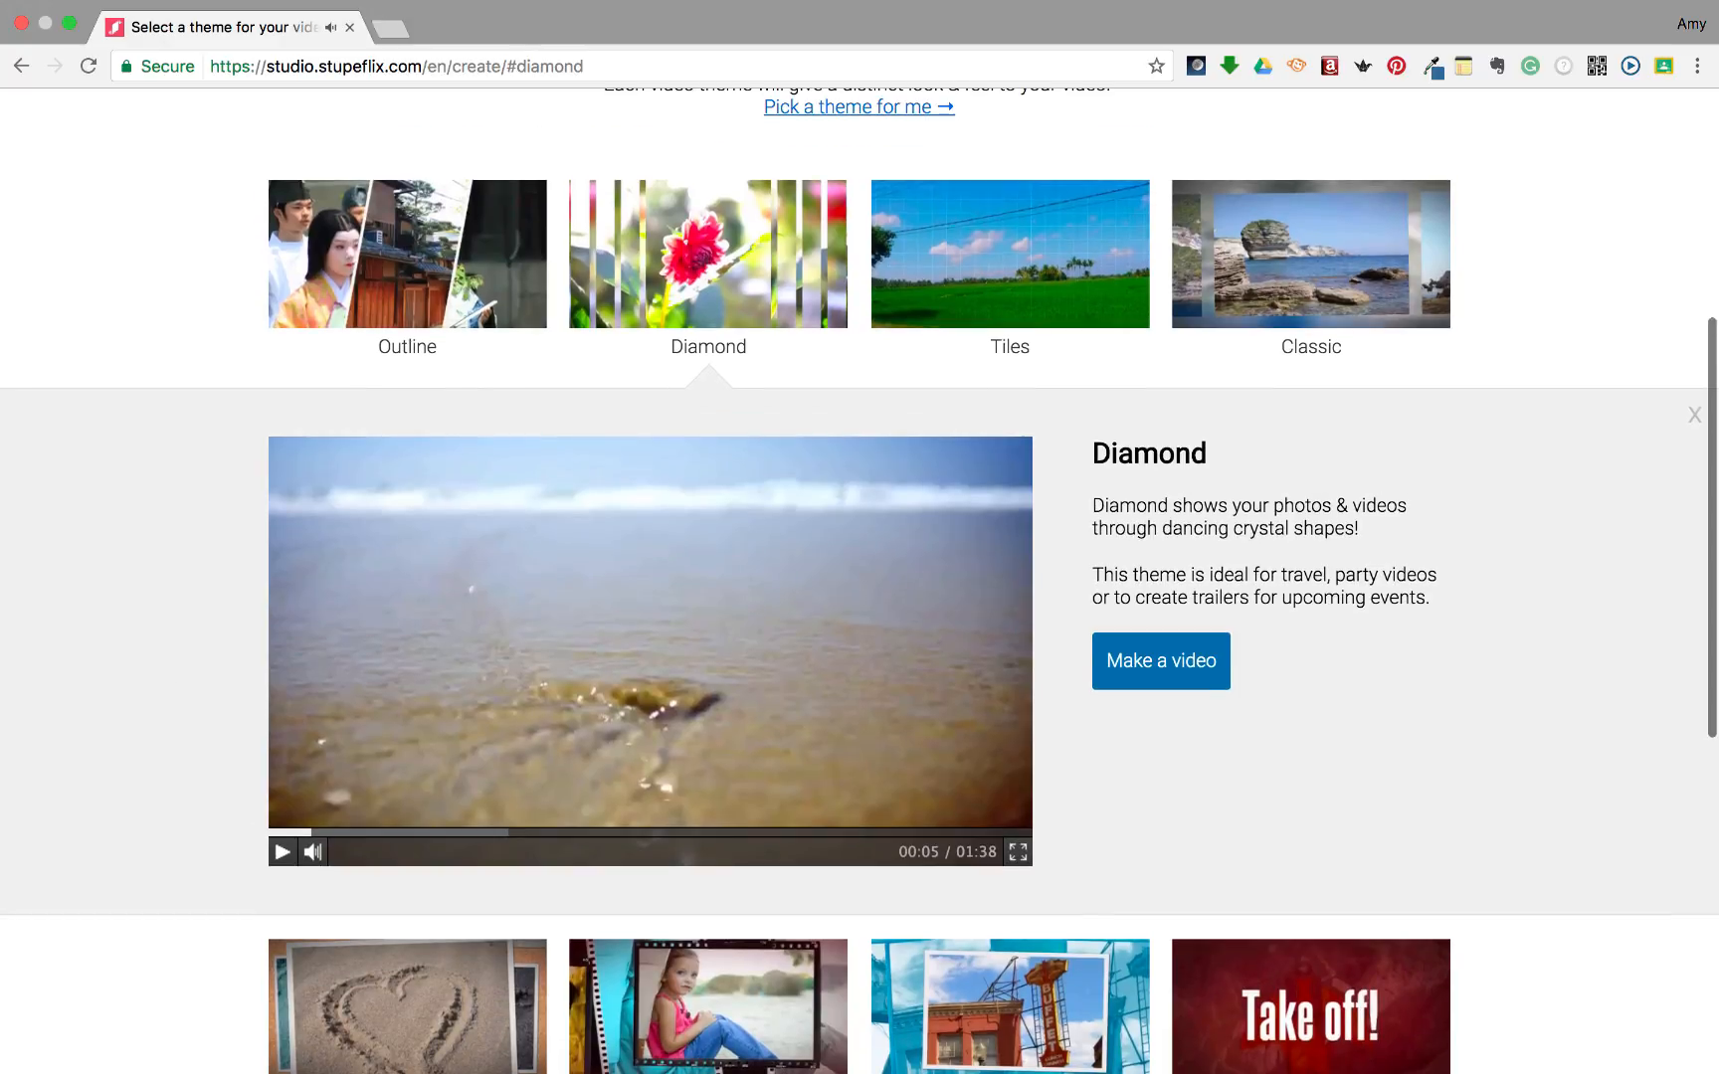
left_click(1187, 661)
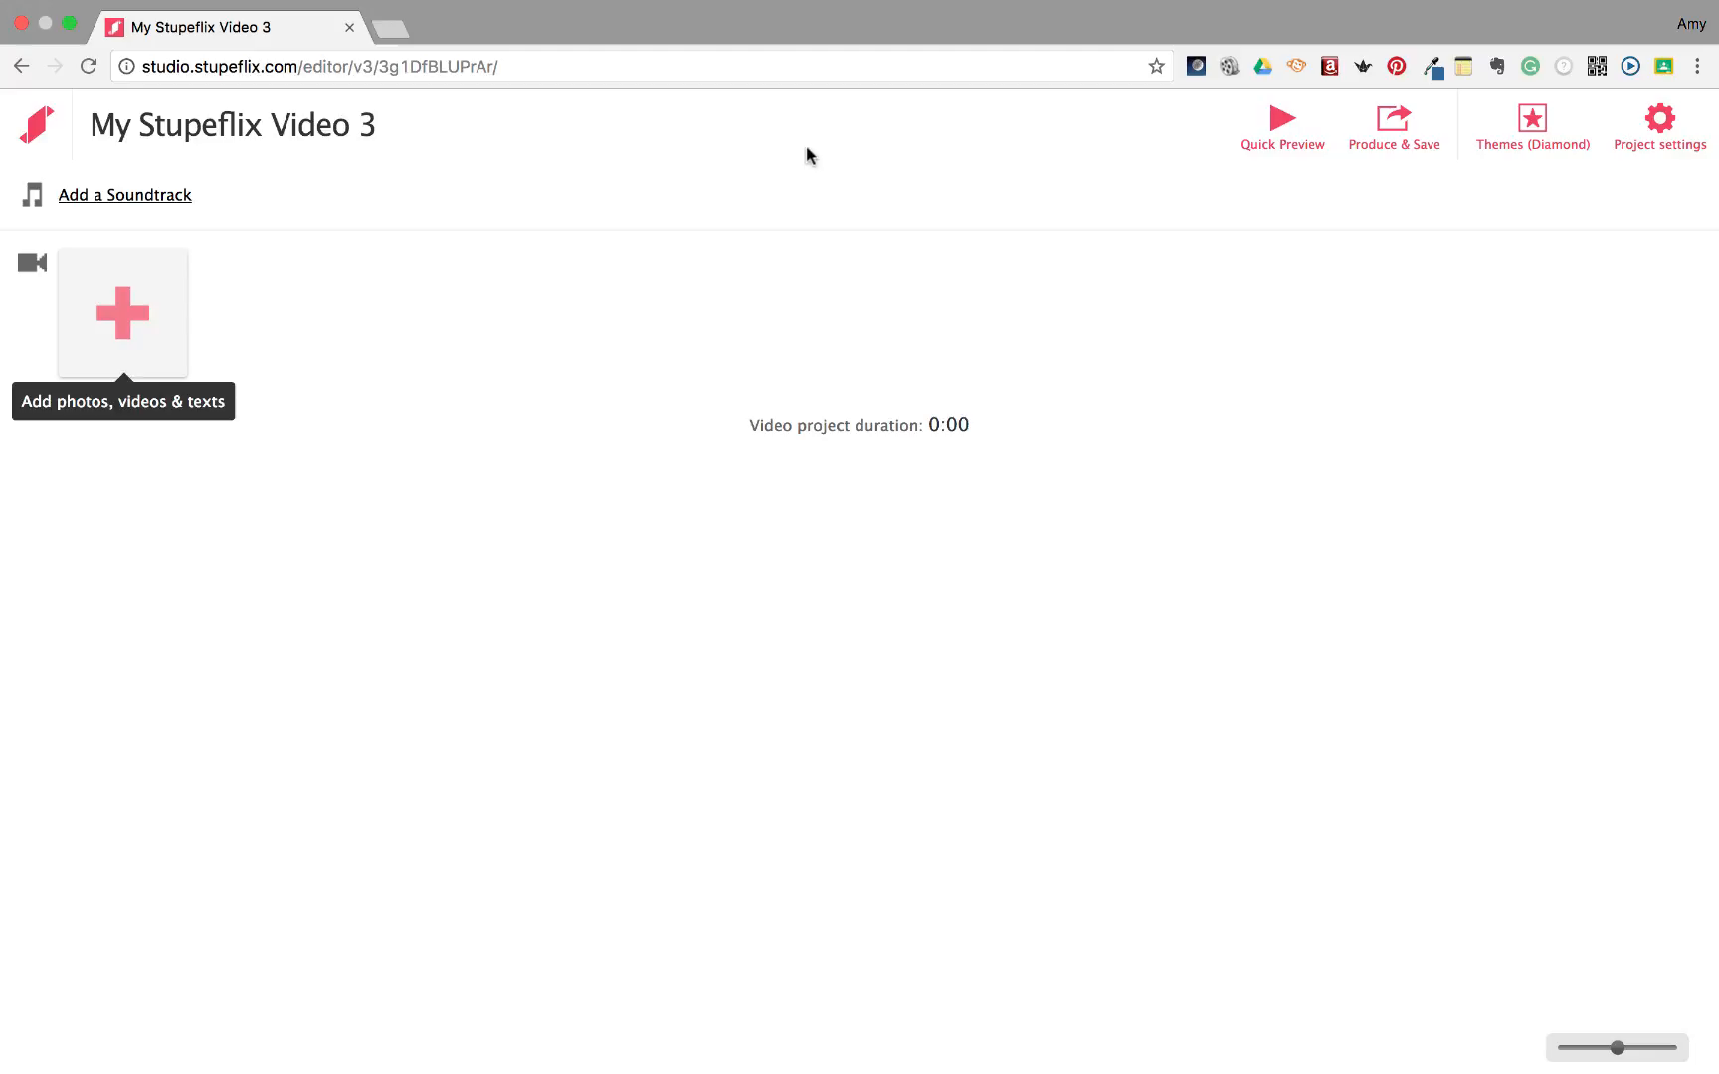
Step: Add a title slide with the text "Dogs!" to the empty video project
left_click(125, 310)
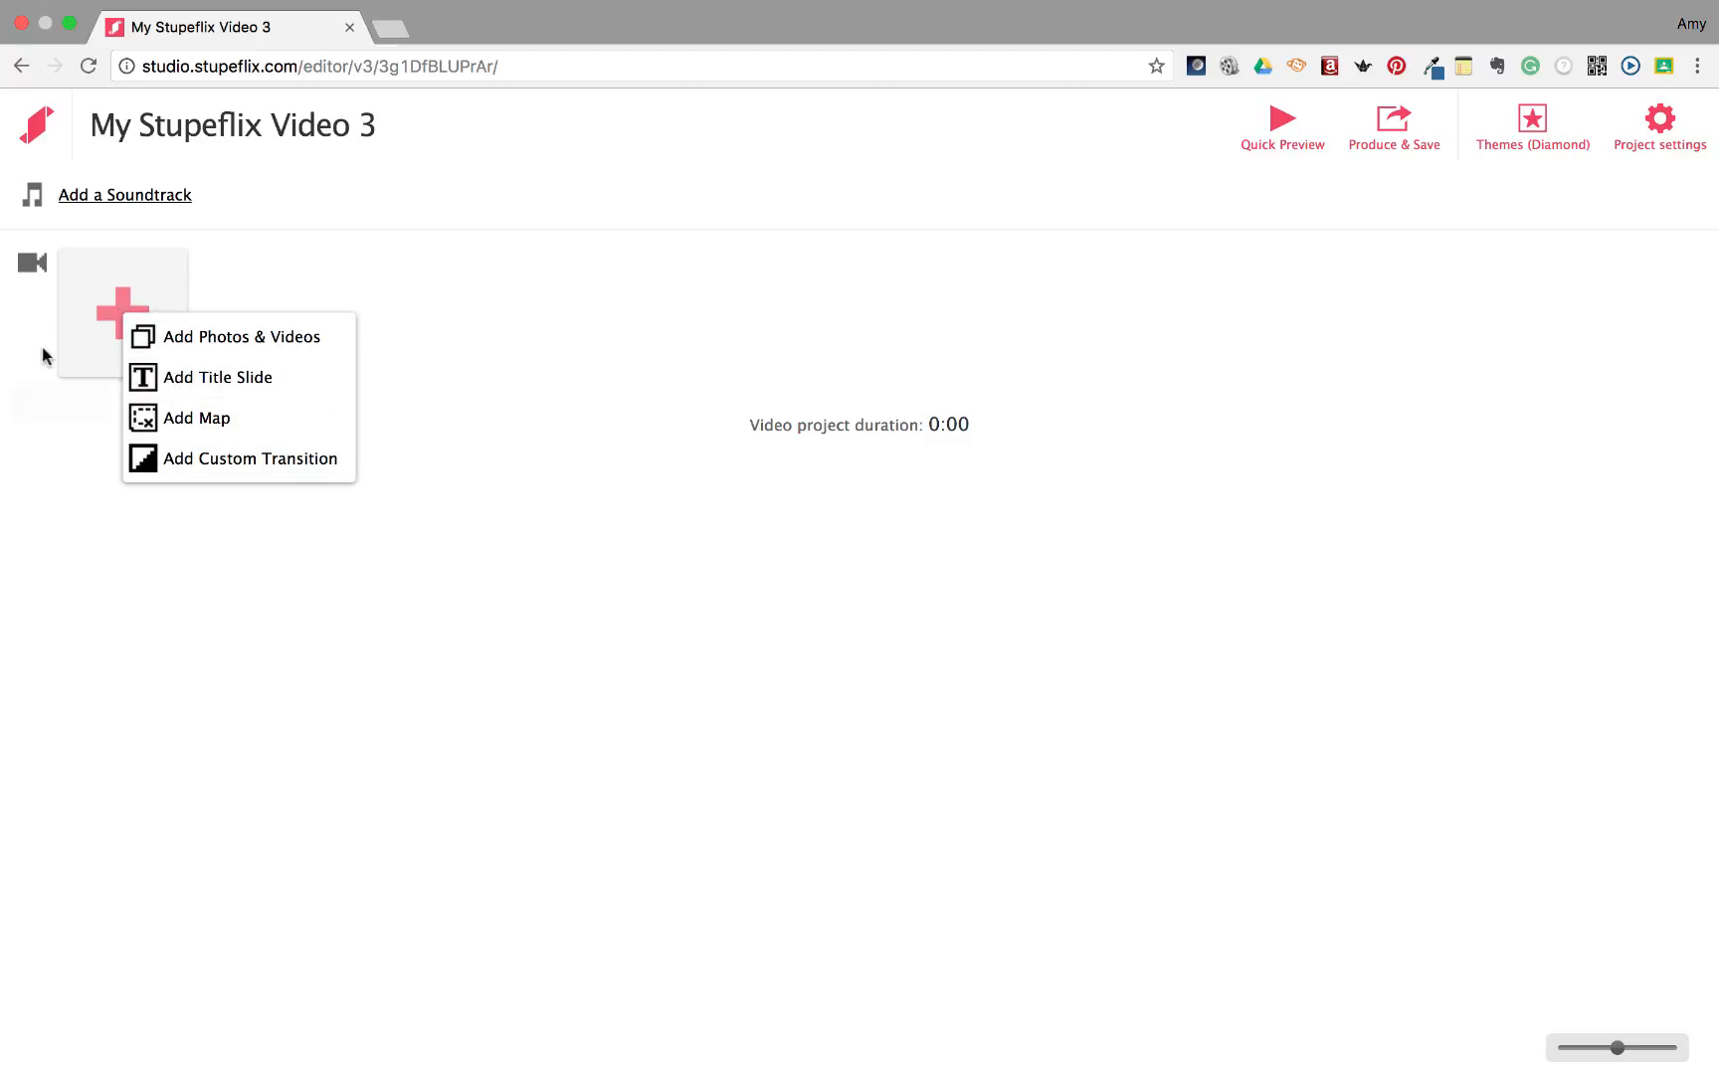
left_click(184, 379)
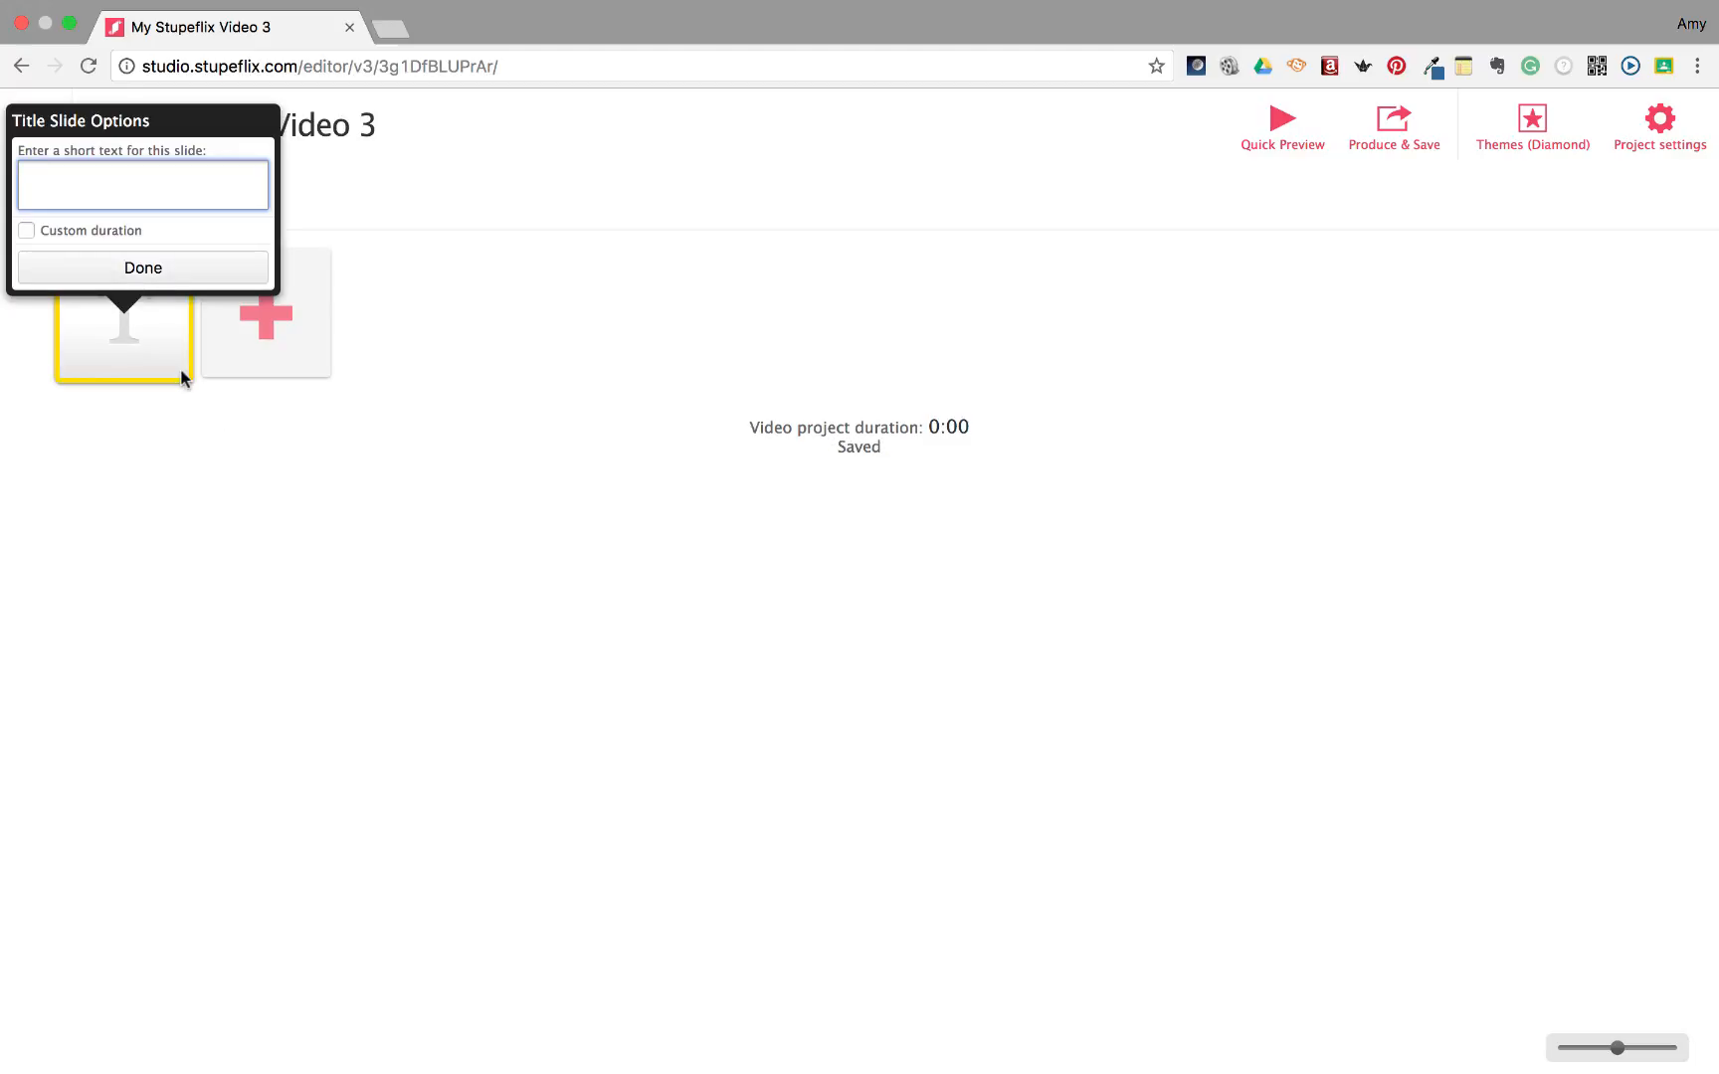
type("Dogs!")
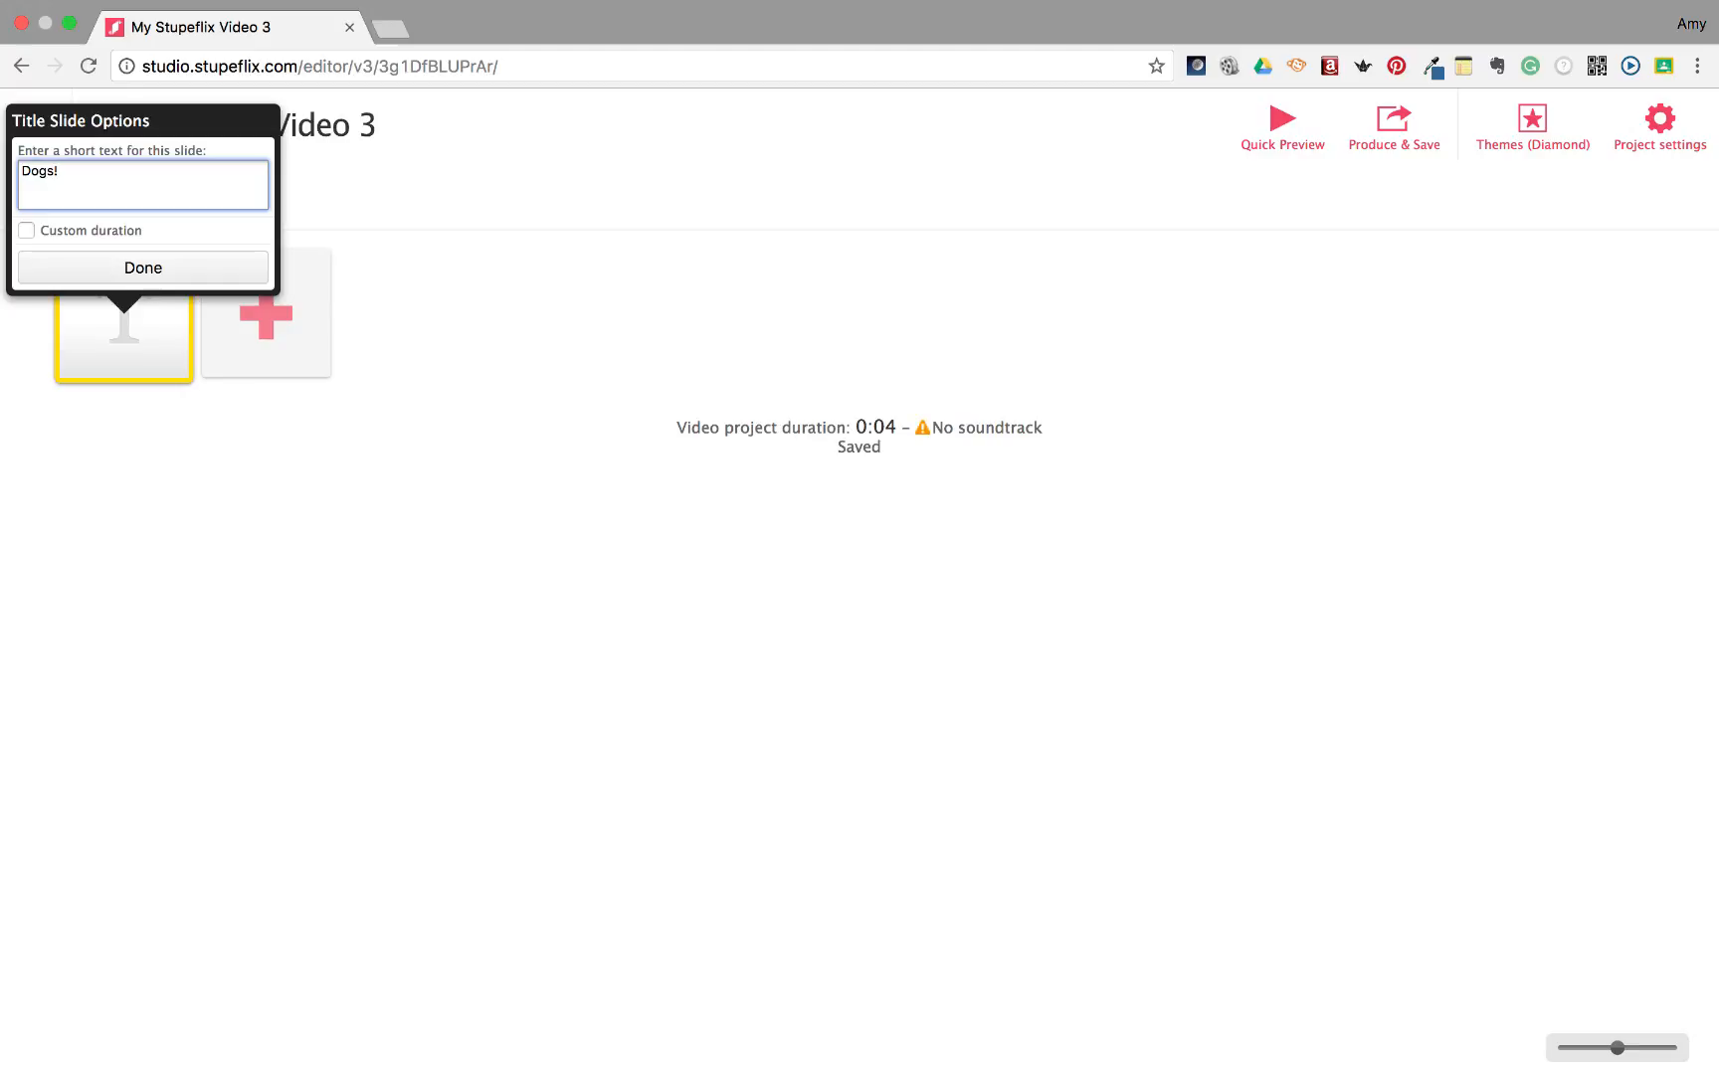
left_click(141, 270)
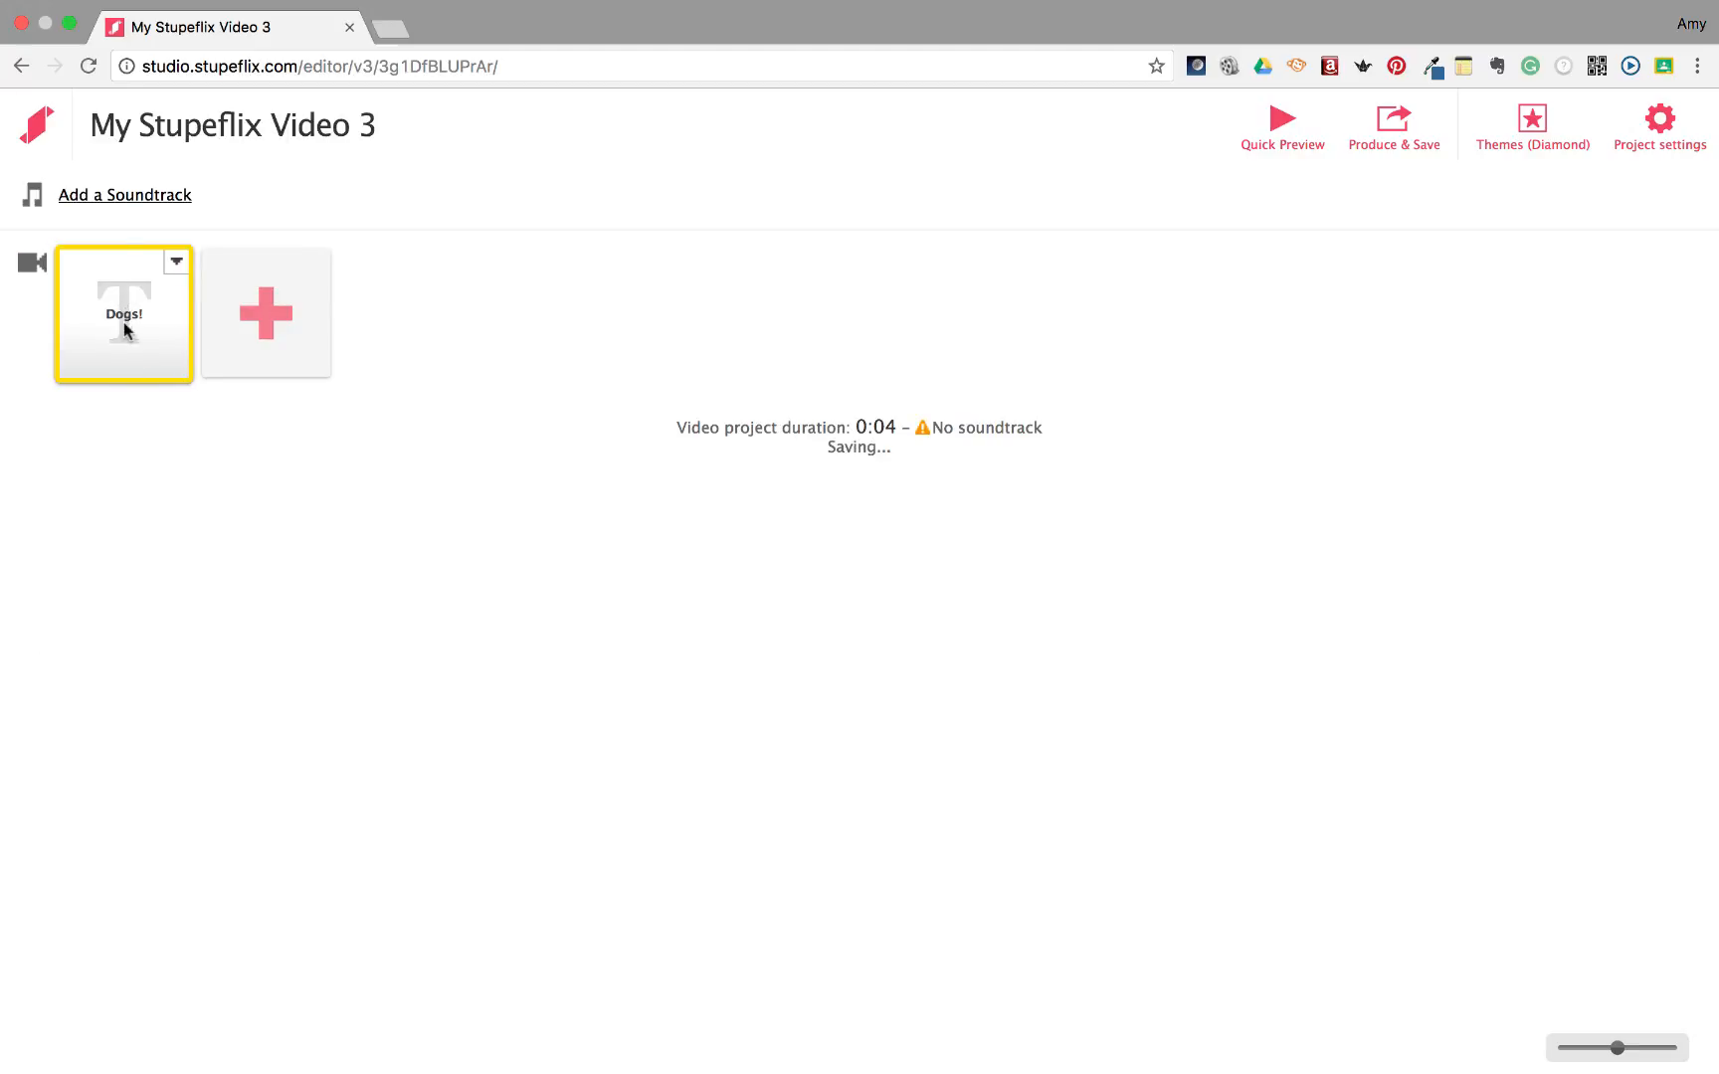
Step: Duplicate the "Dogs!" title slide and delete the copy
left_click(176, 262)
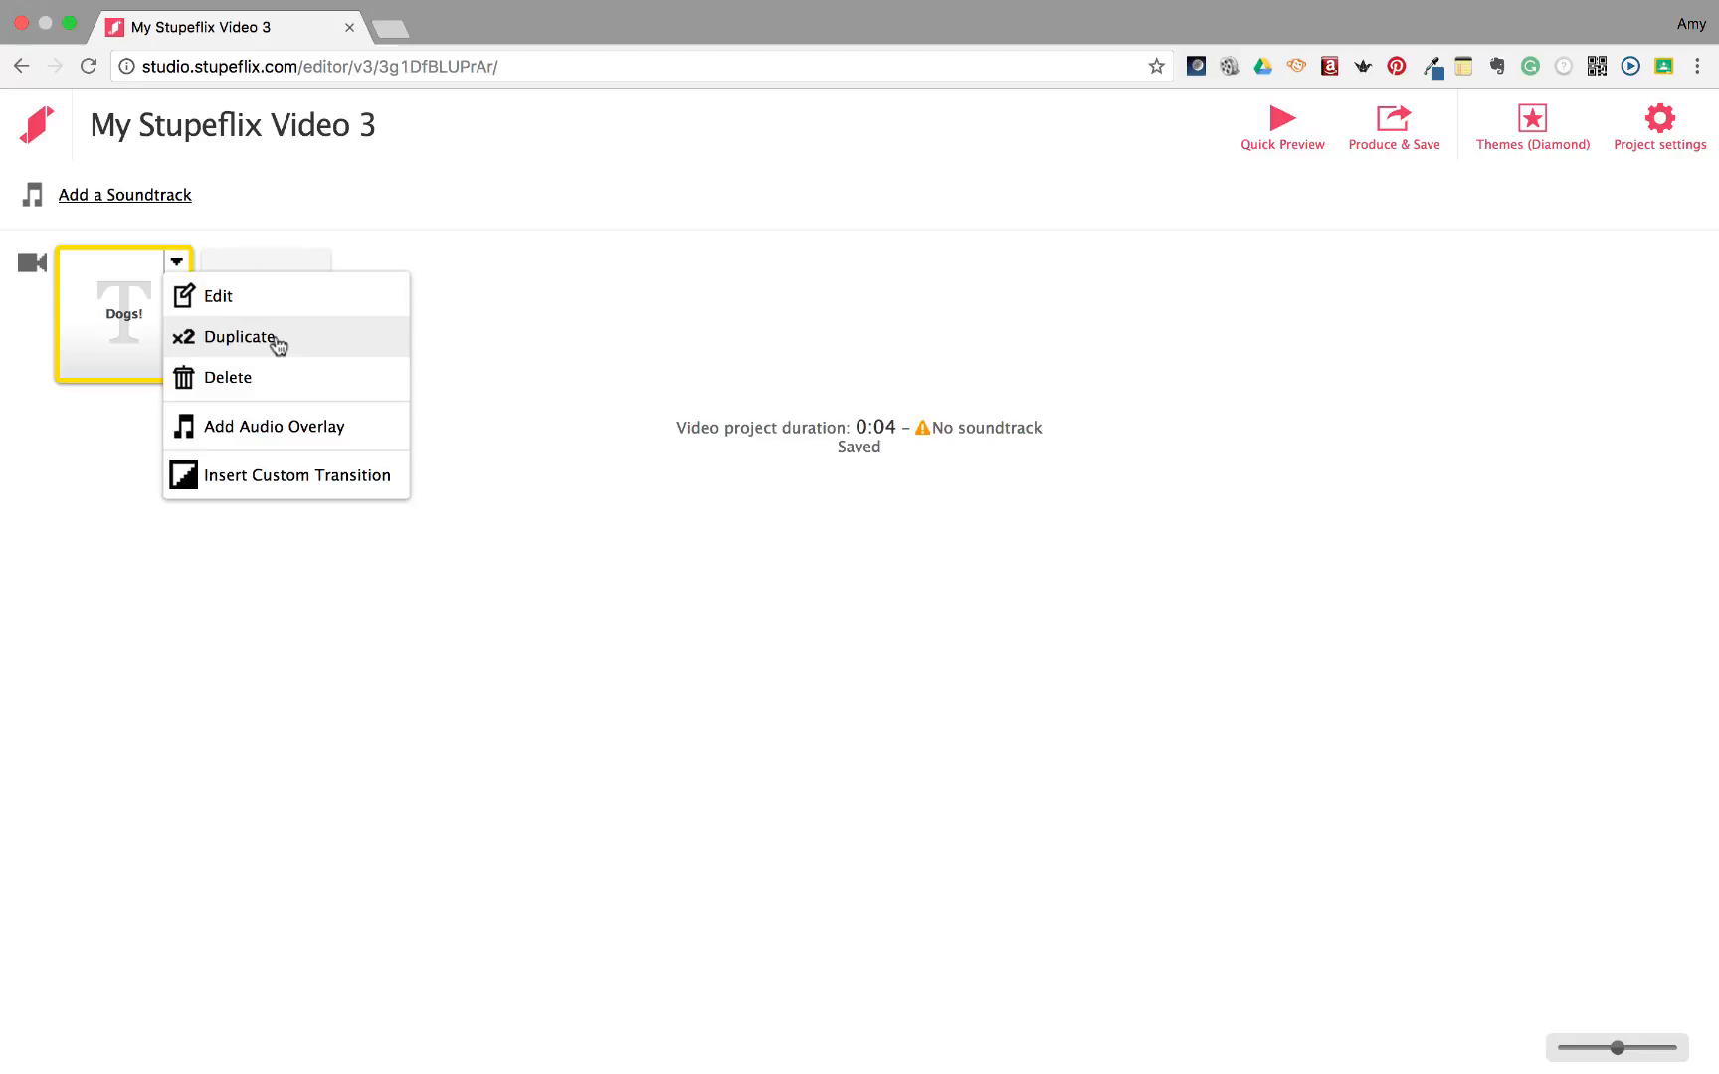
left_click(187, 337)
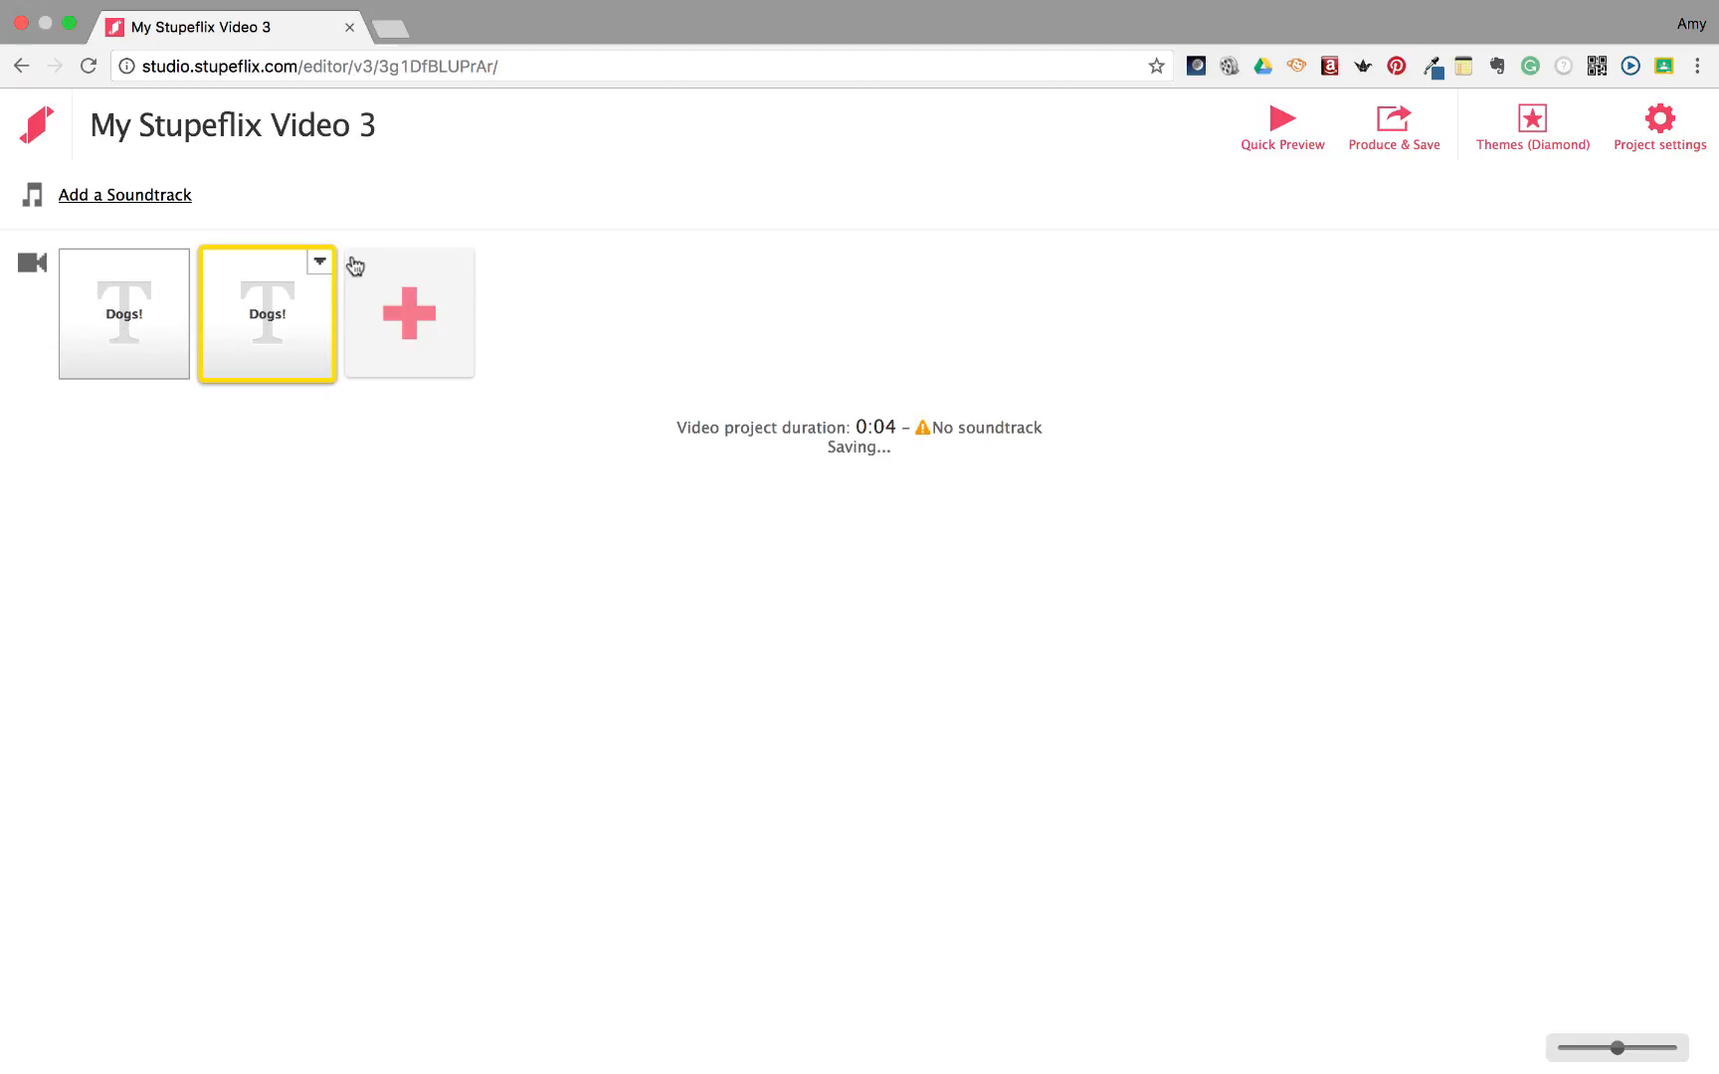
left_click(319, 260)
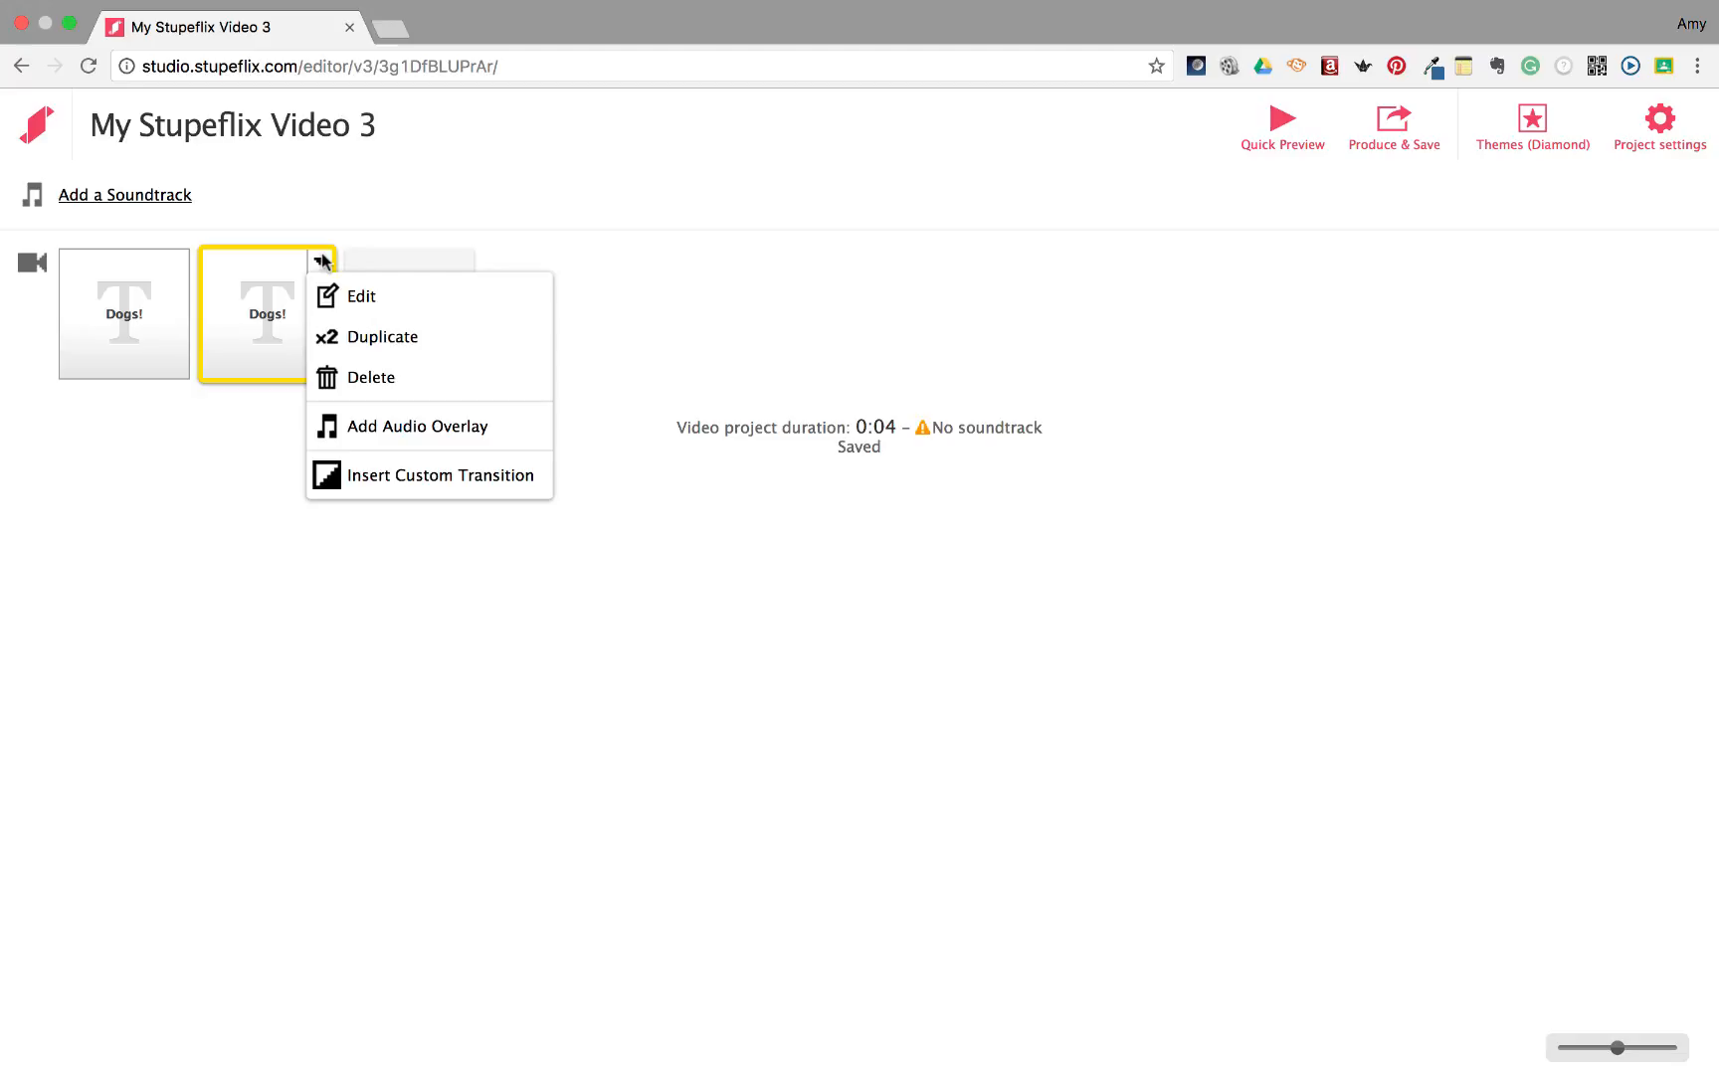
left_click(341, 377)
Step: Insert a Fade to black transition after the "Dogs!" slide and delete it again
left_click(176, 262)
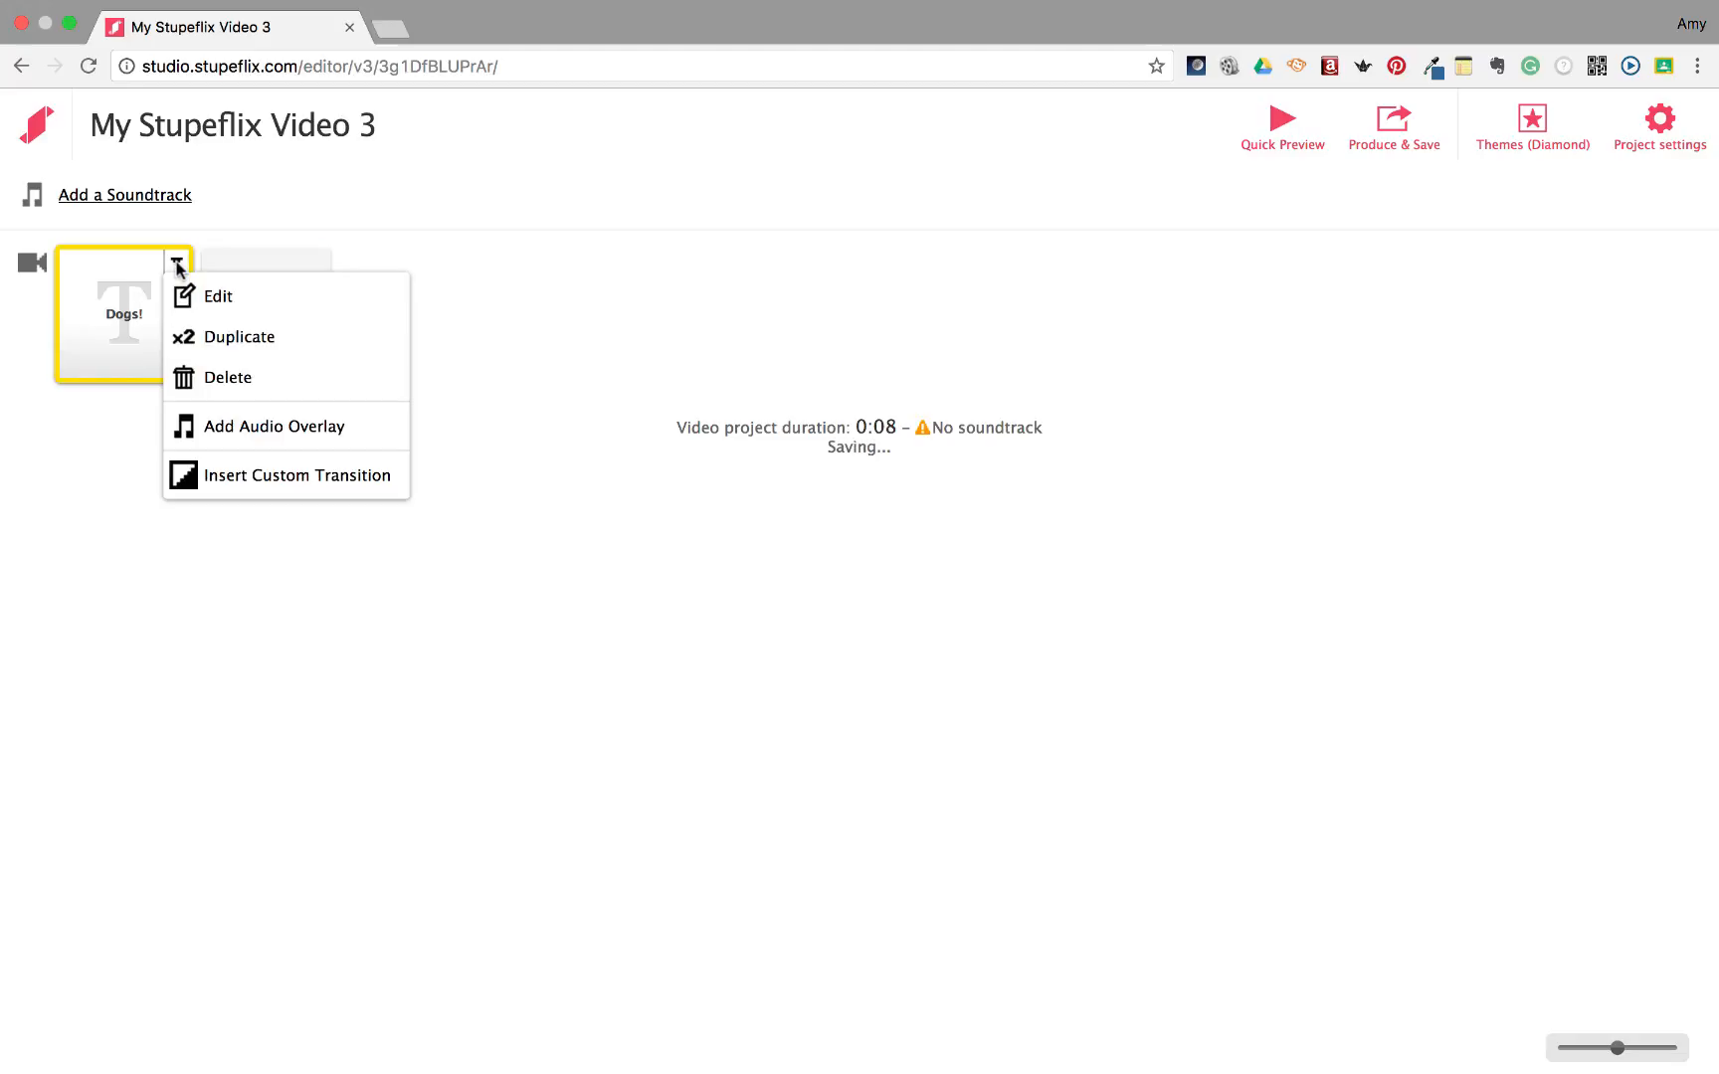
left_click(245, 478)
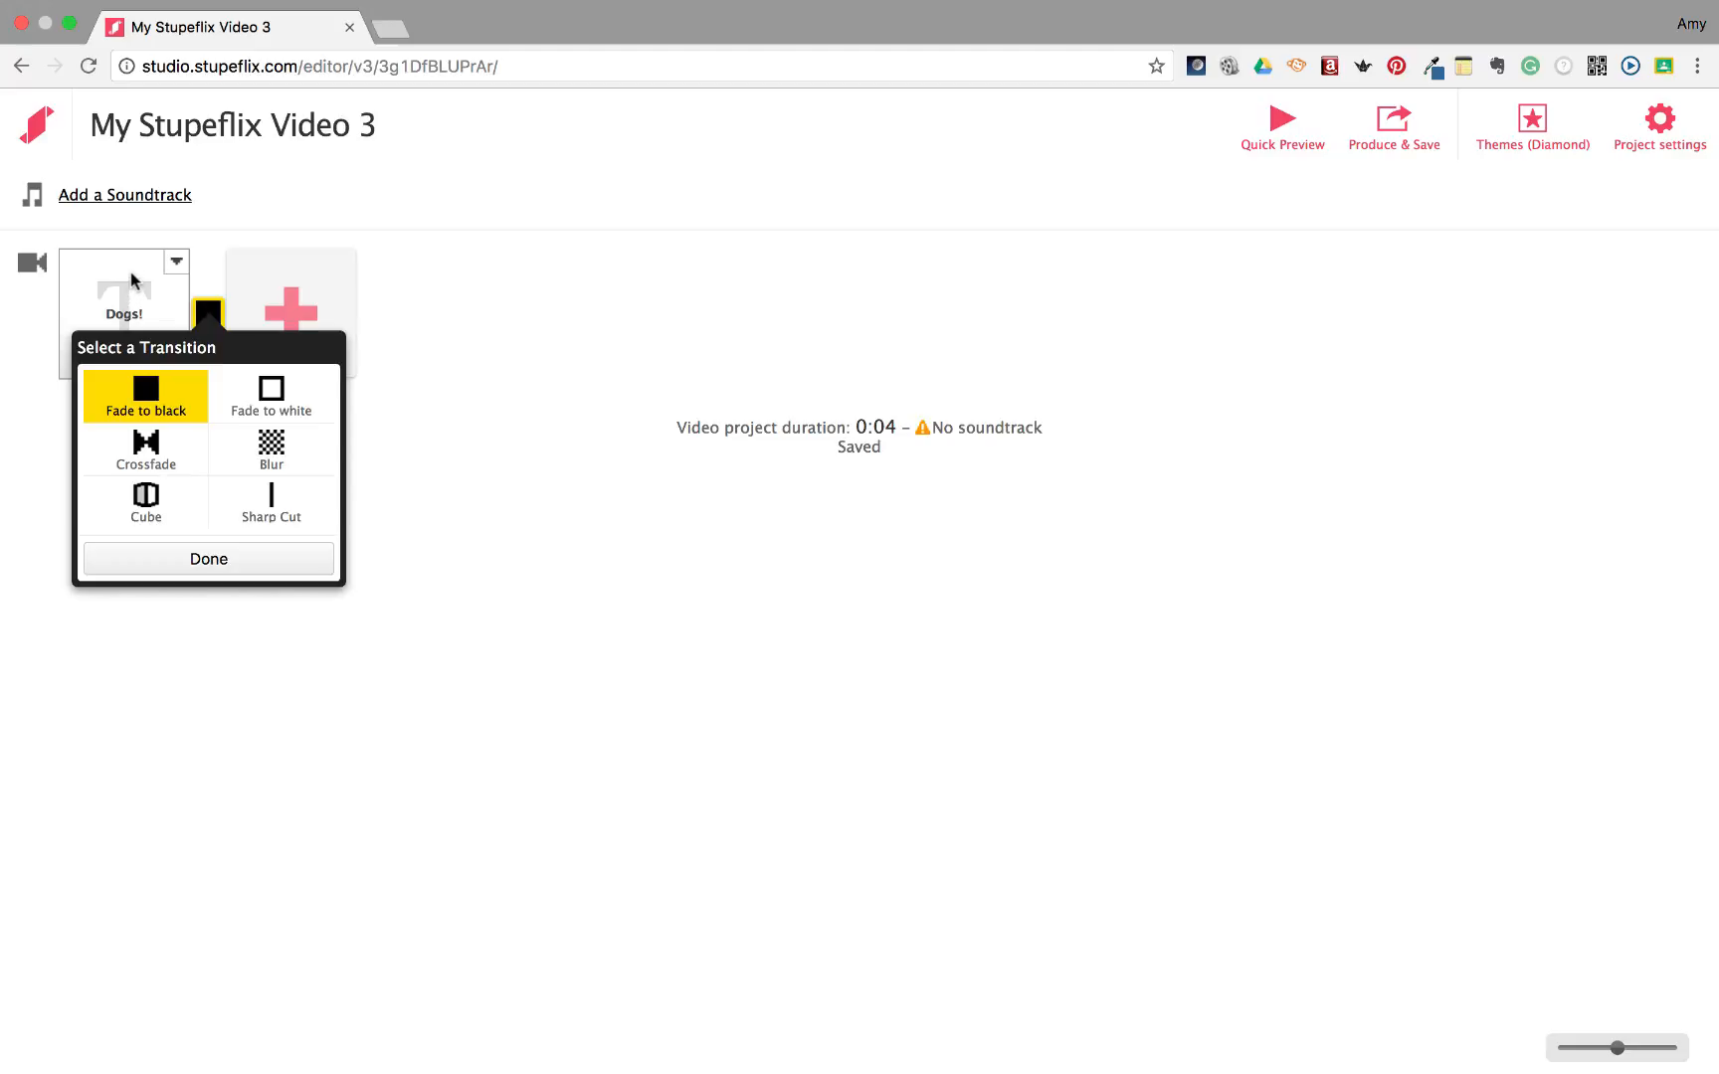
left_click(227, 572)
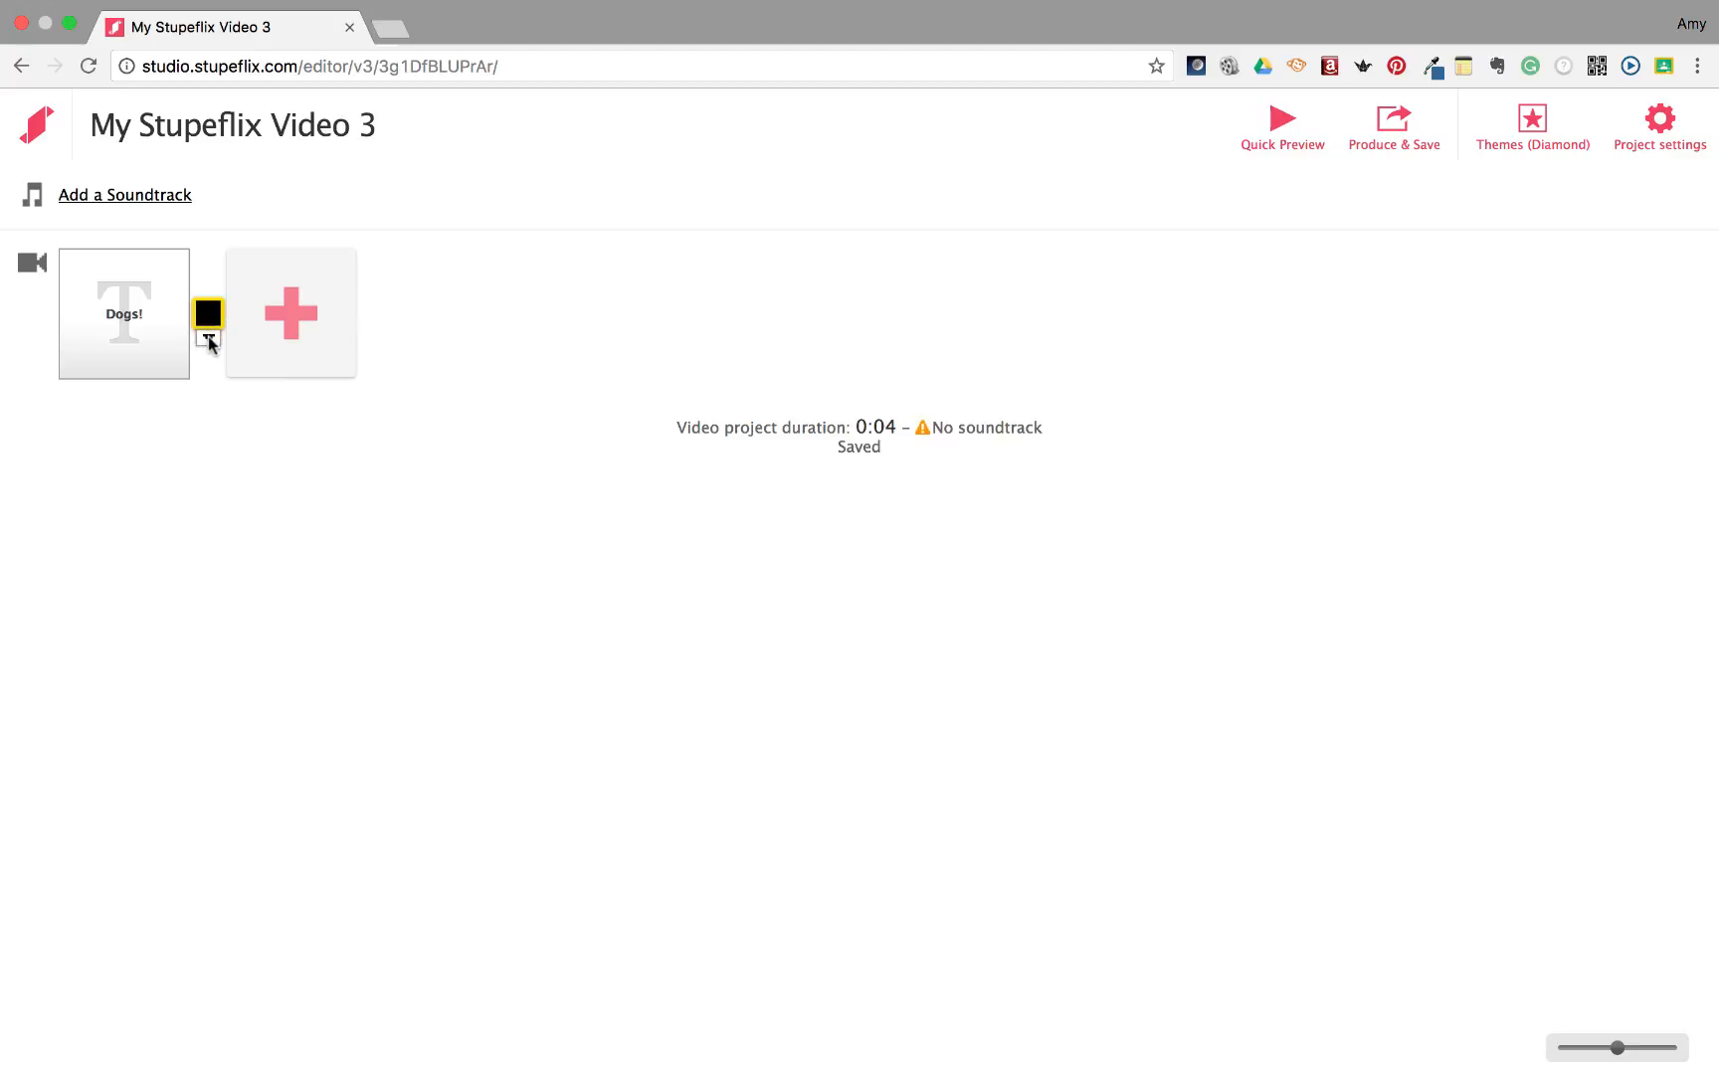
left_click(208, 337)
left_click(221, 403)
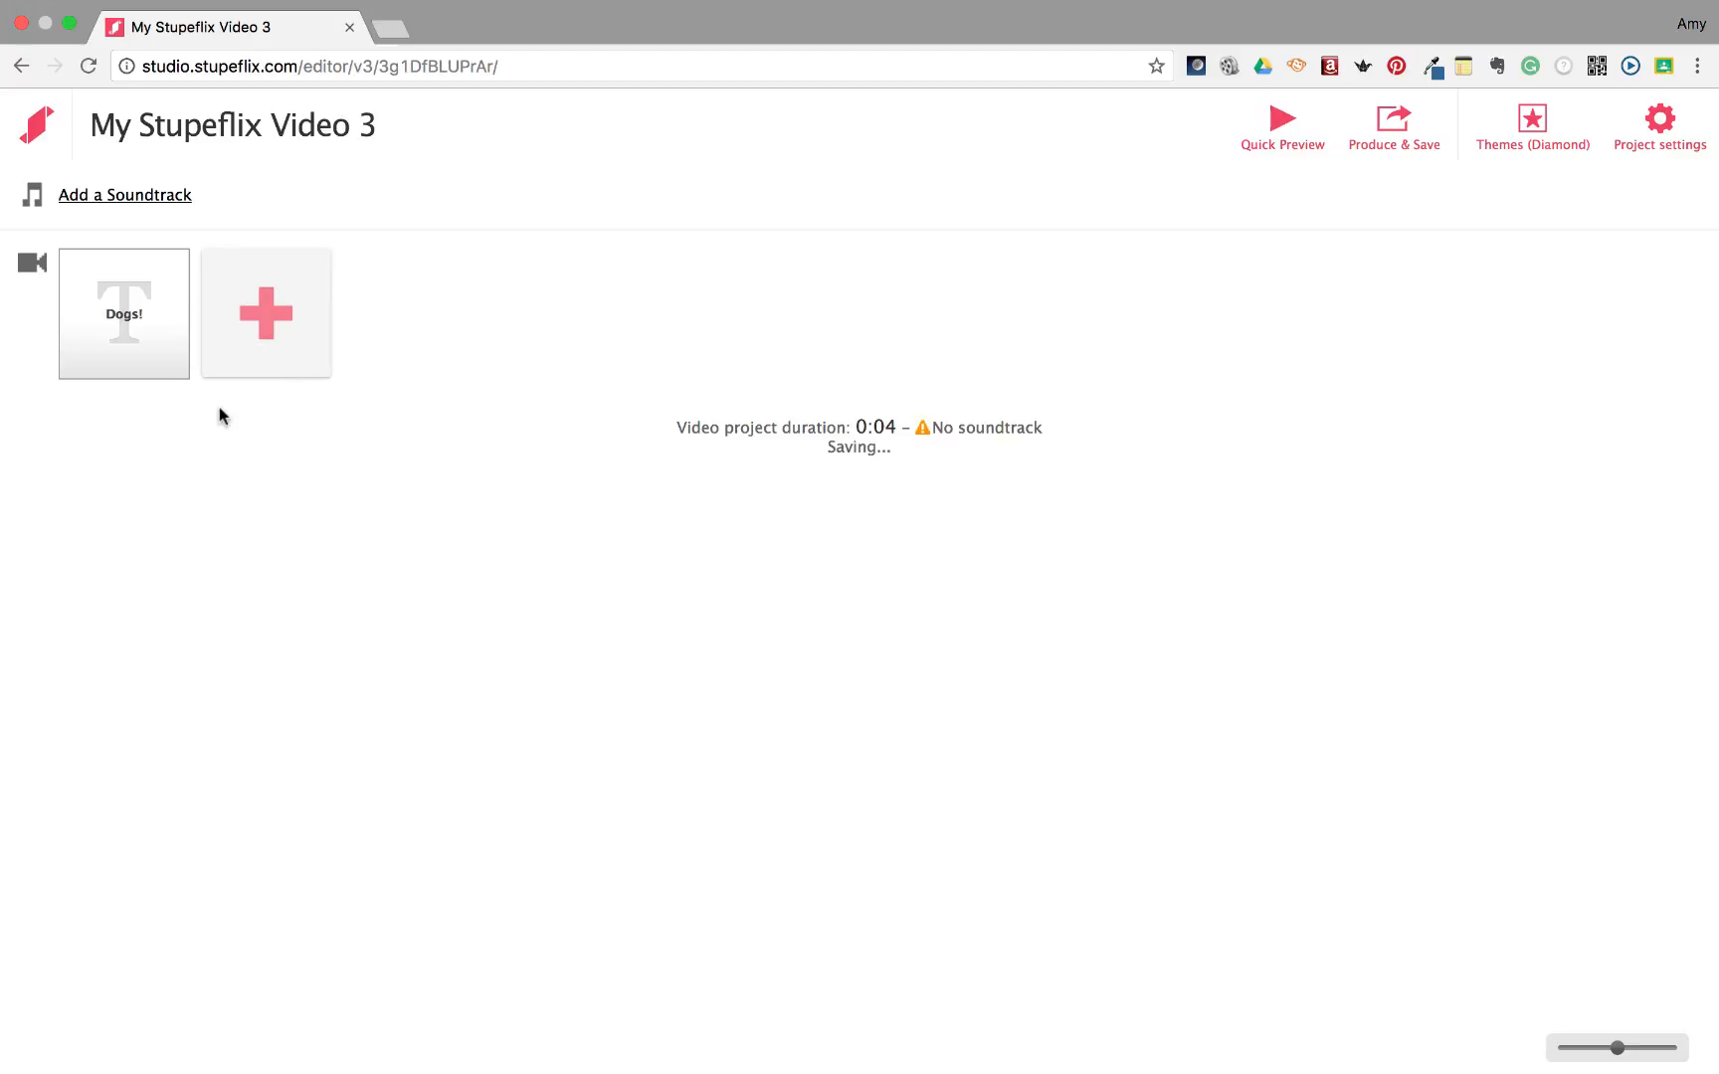
Step: Start adding photos and videos after the title slide, with the web as the import source
left_click(258, 308)
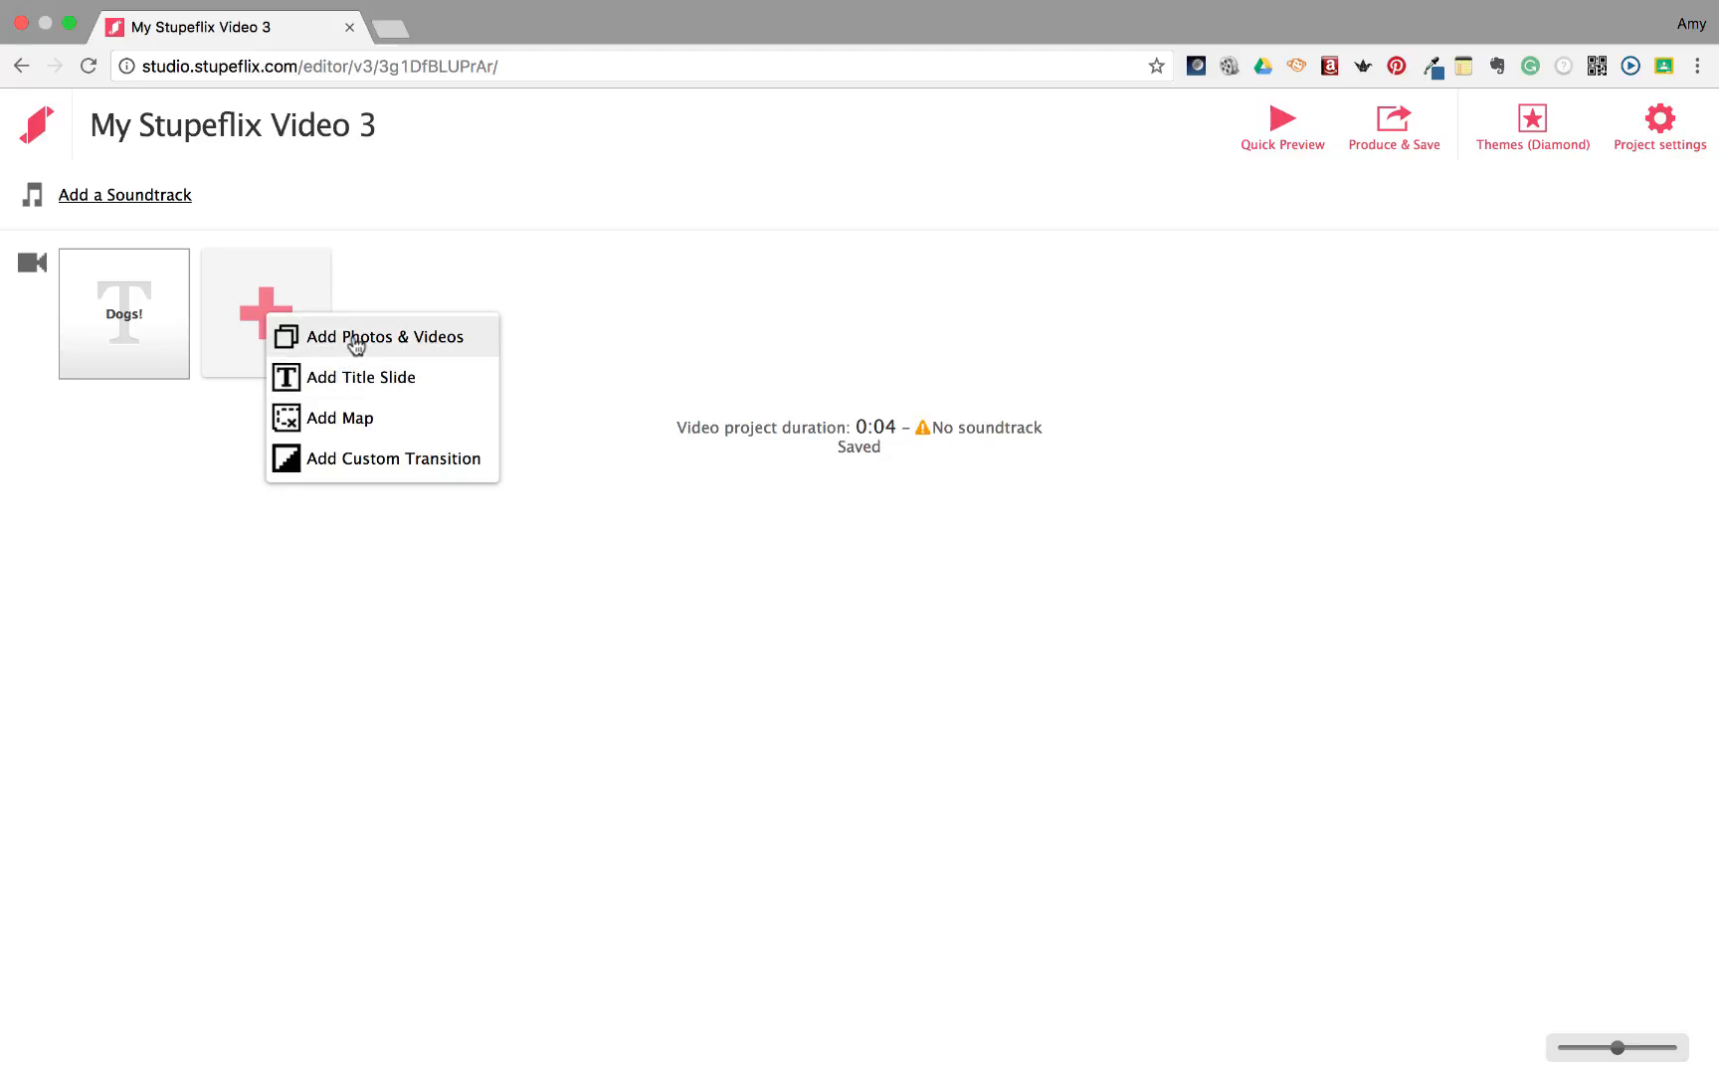
left_click(352, 337)
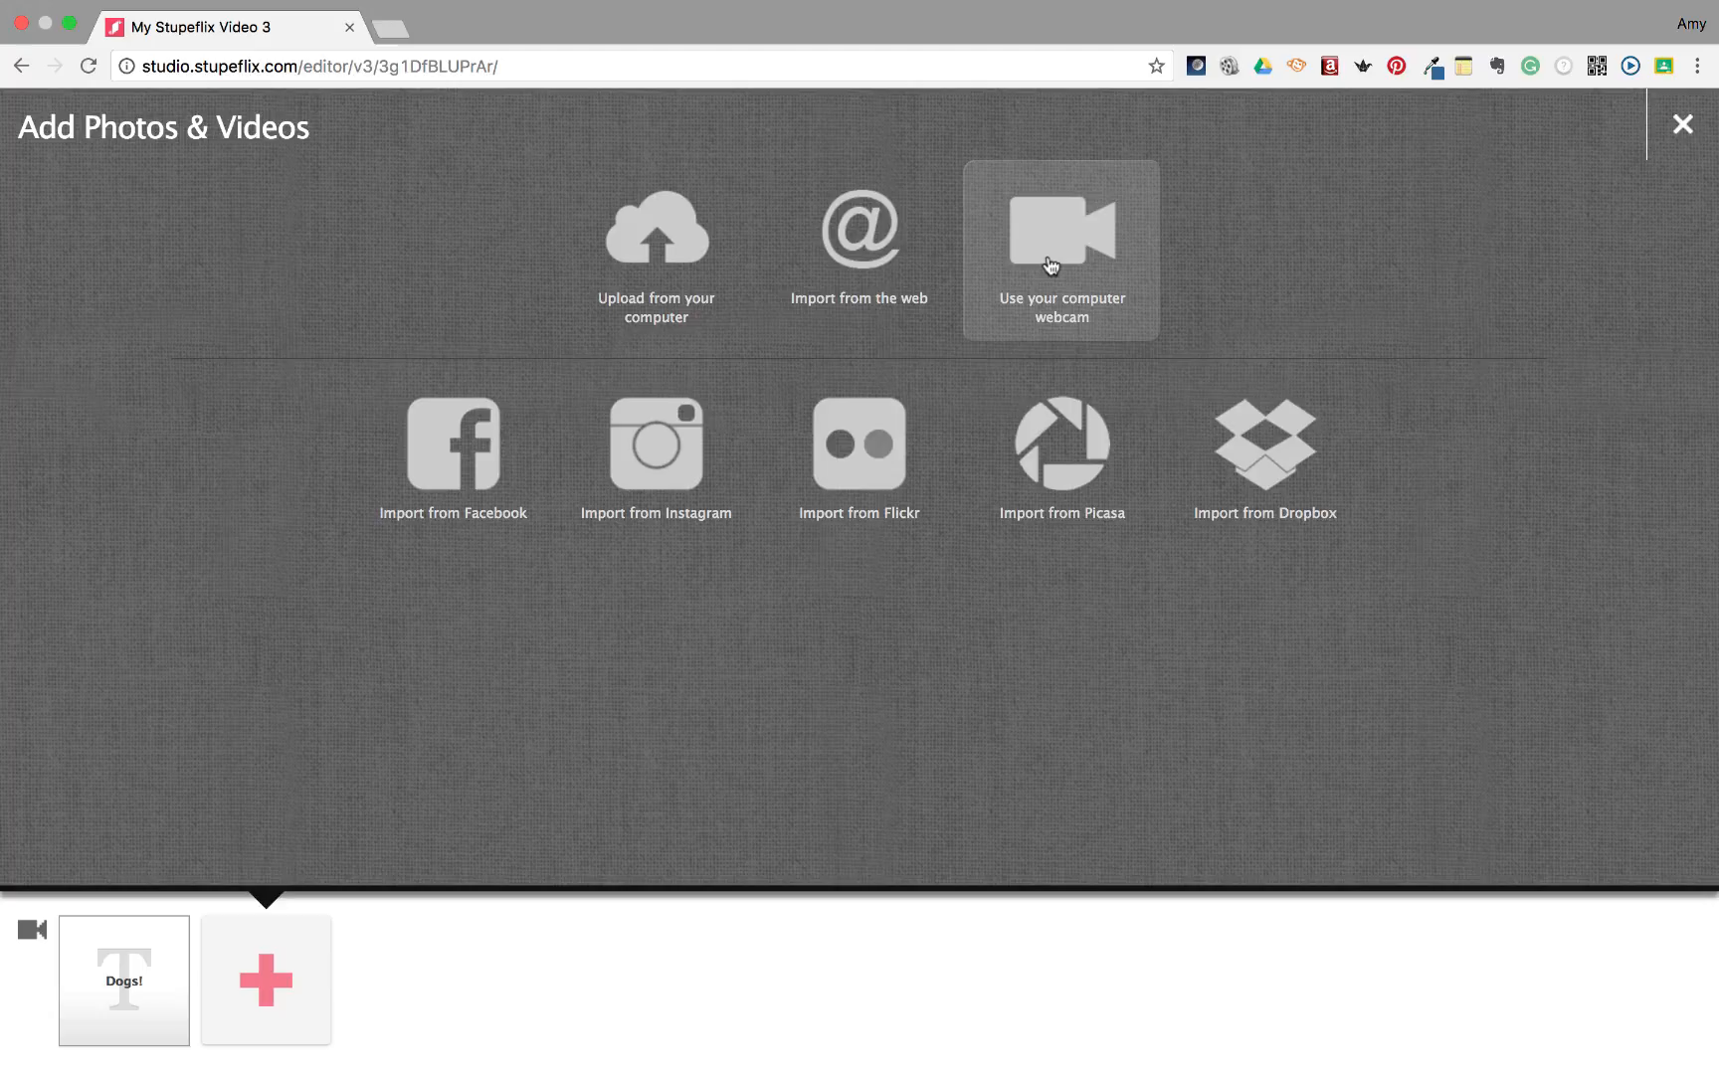
left_click(877, 230)
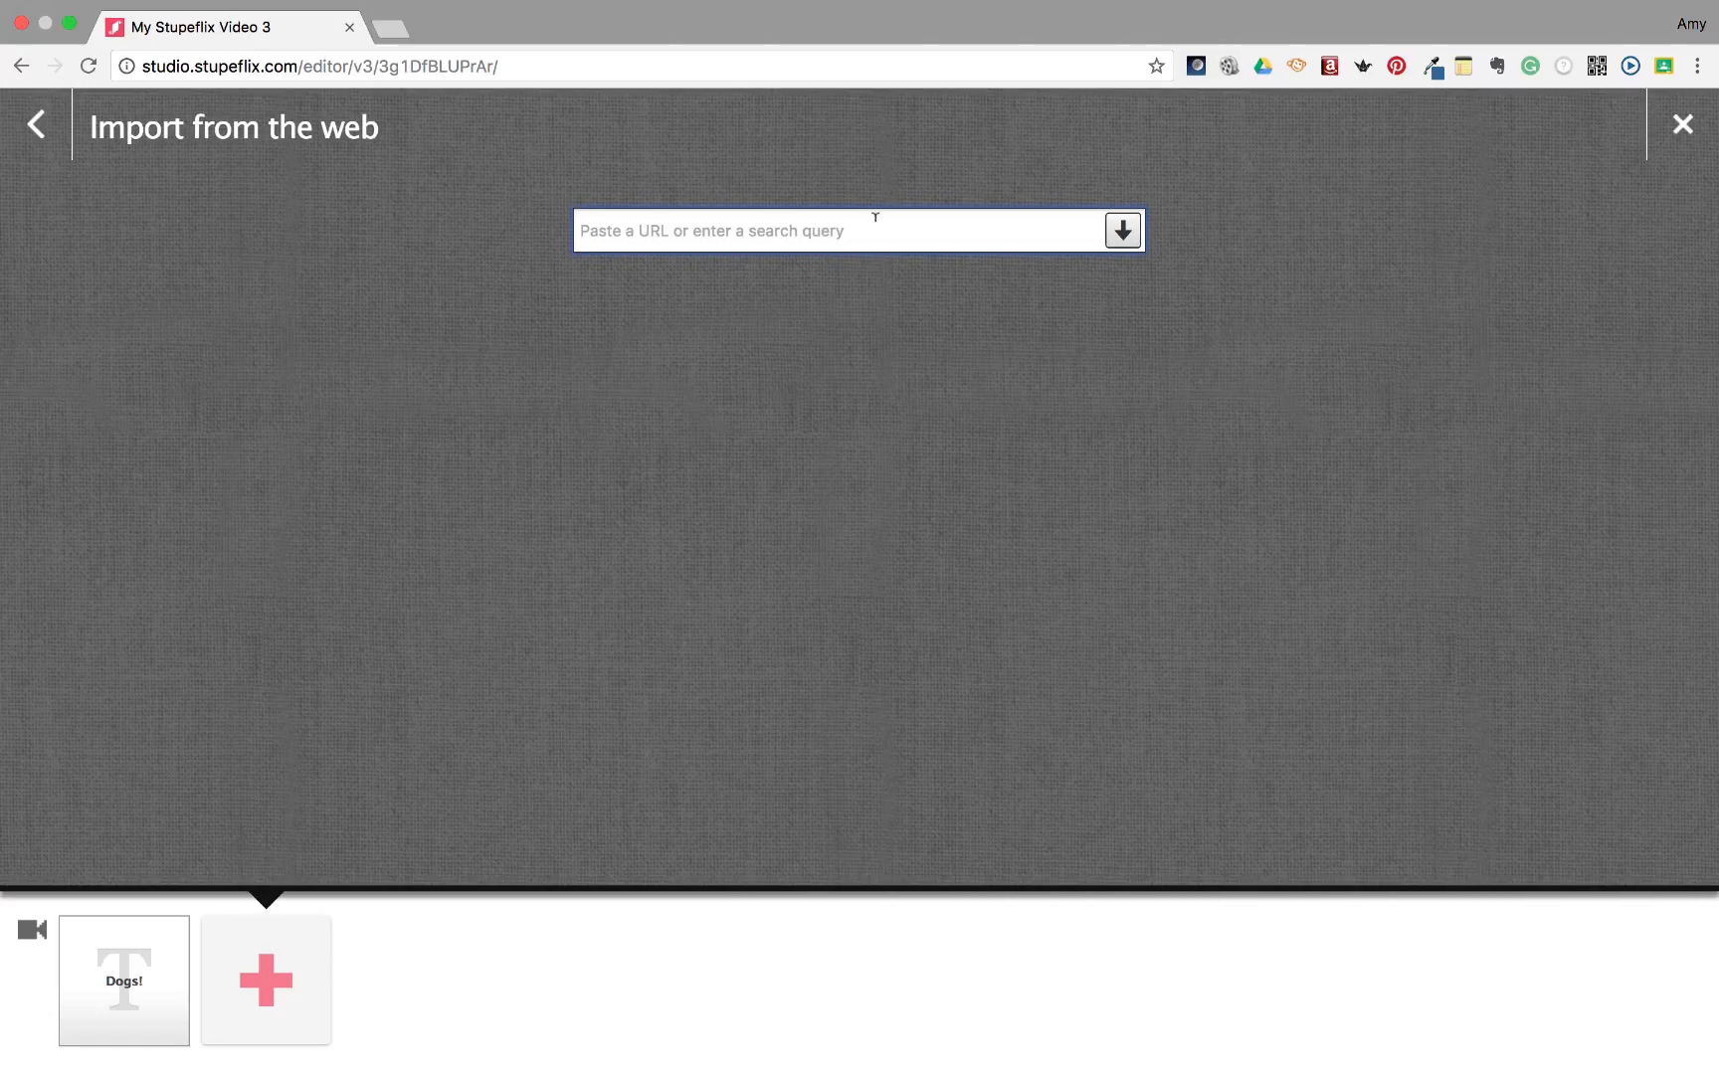
Step: Search Google Images for "dogs" in a new browser tab
left_click(394, 28)
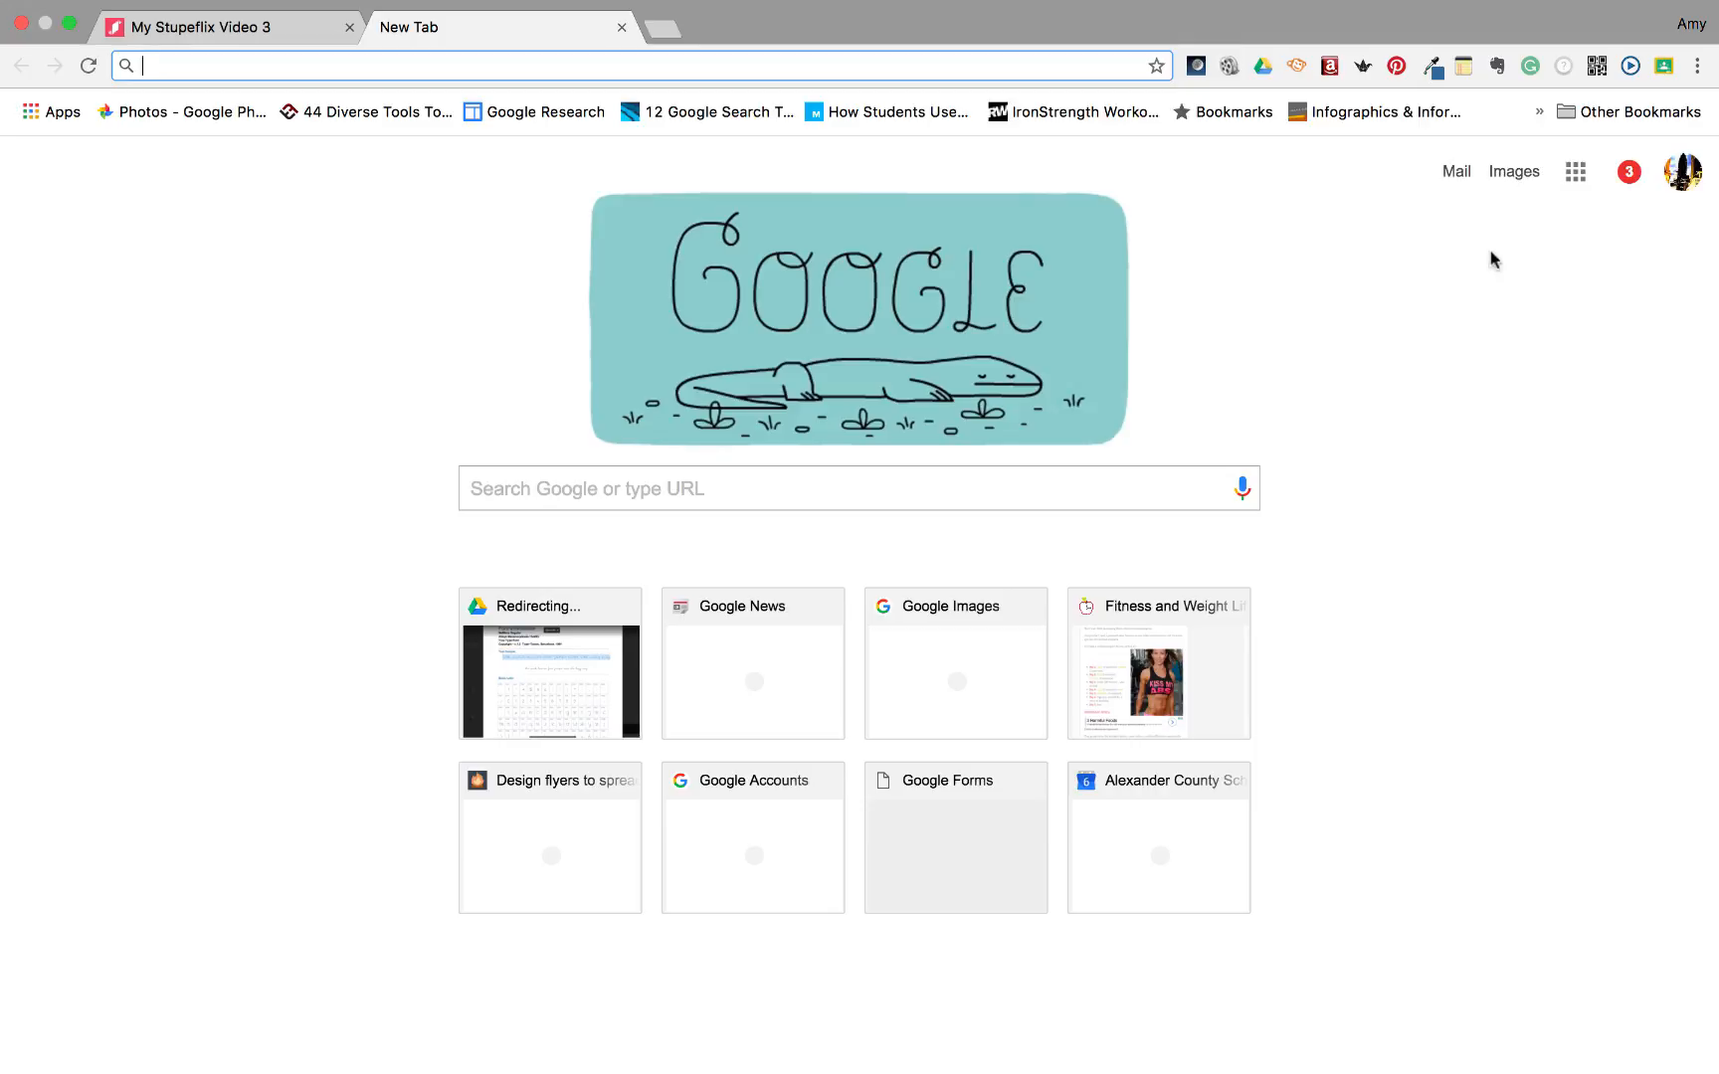
left_click(1513, 175)
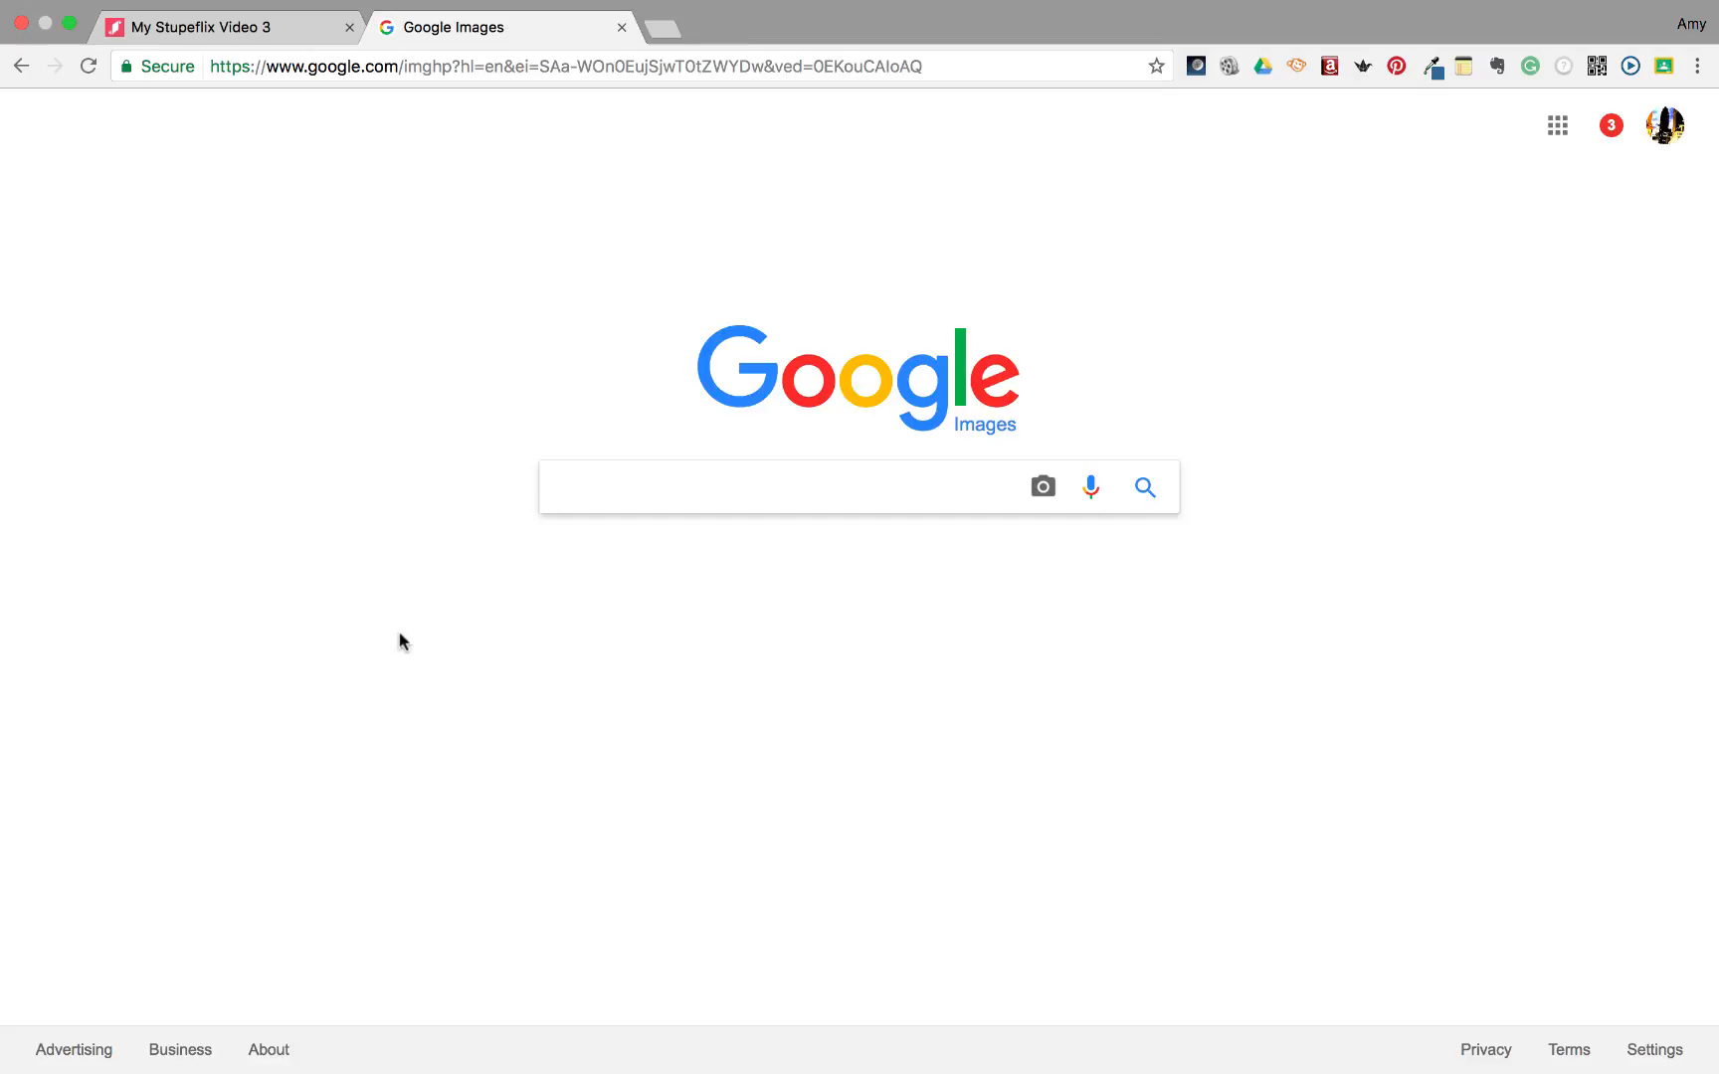
type("dogs")
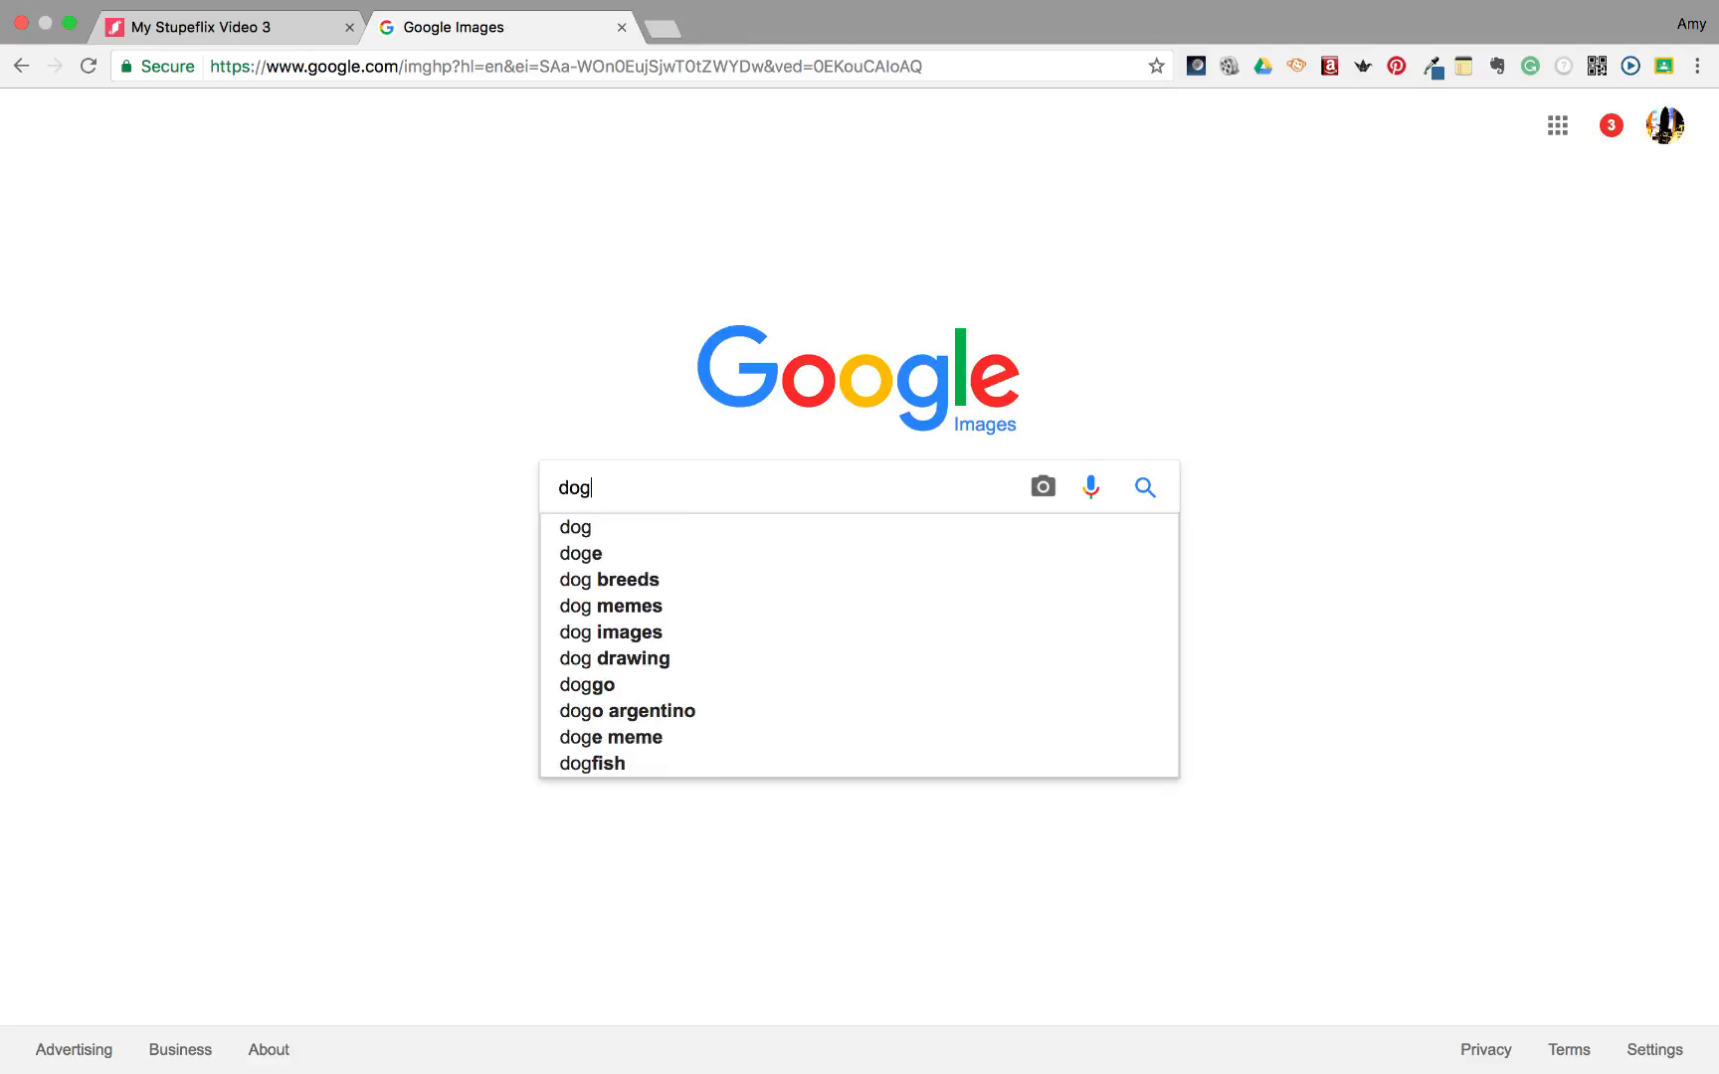
key("Return")
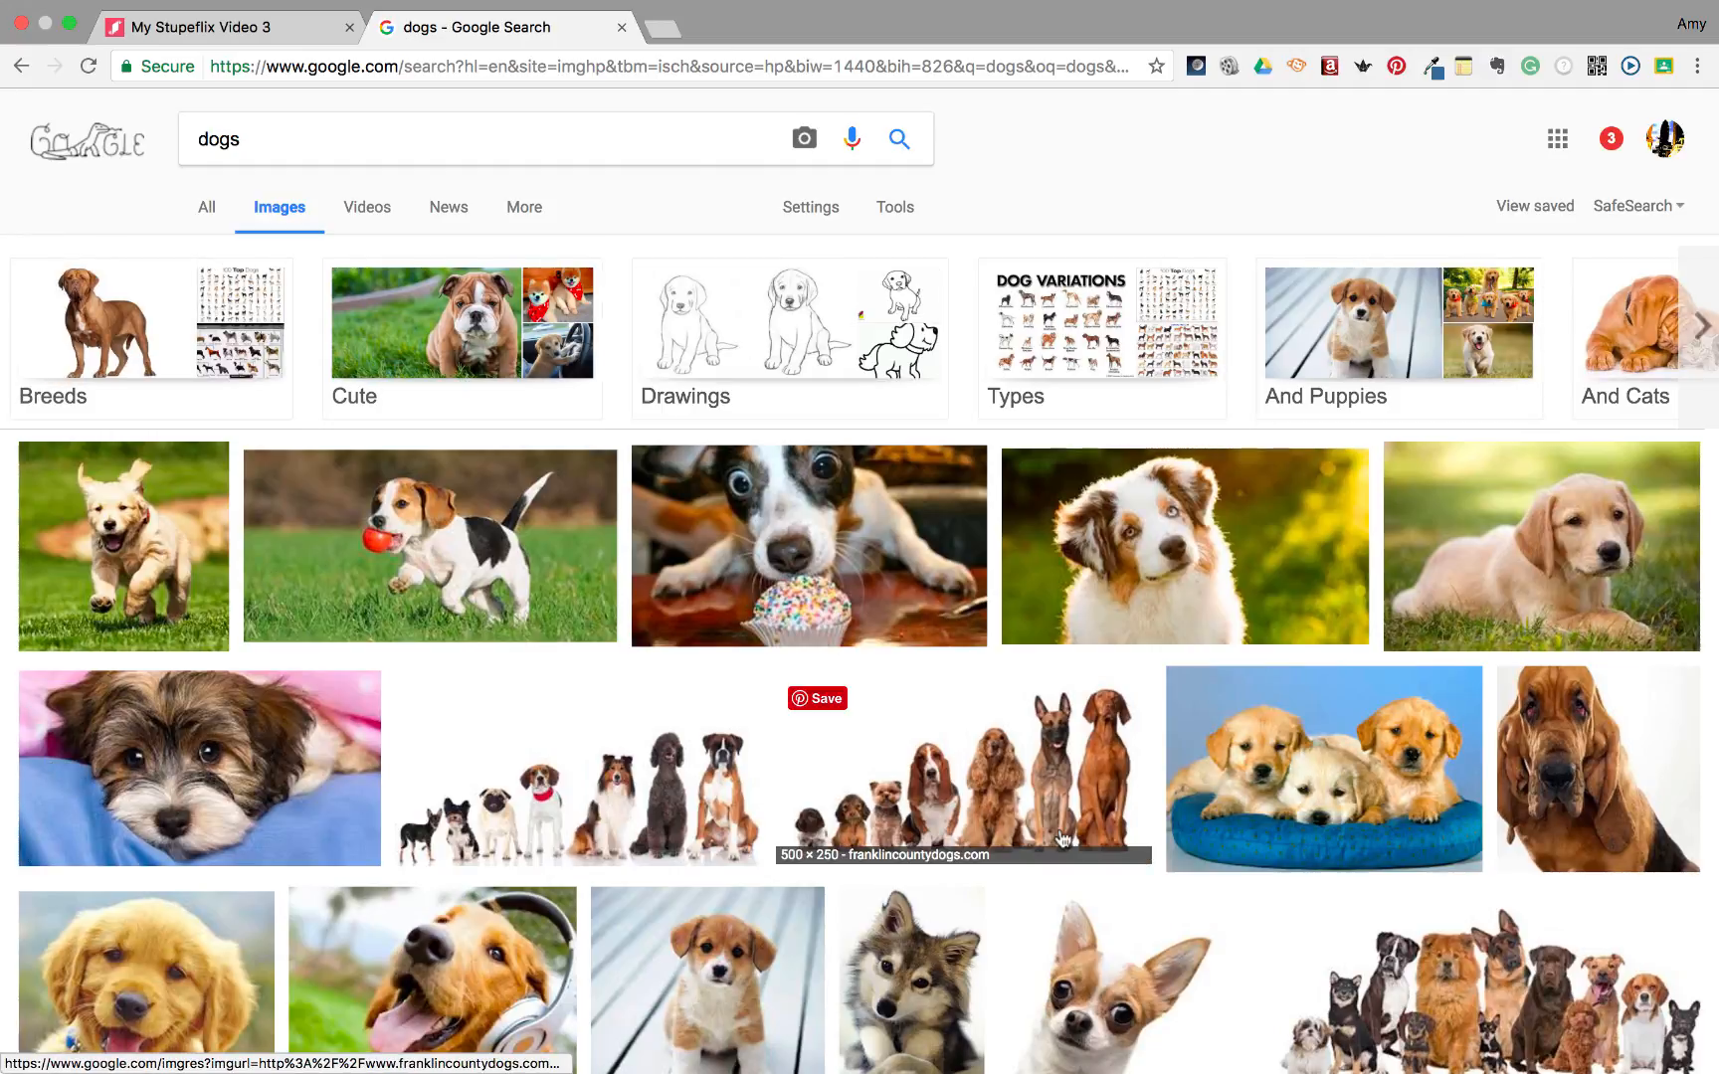
Step: Copy the web address of the full-size picture of seven dogs lined up by height and return to the Stupeflix project
left_click(912, 760)
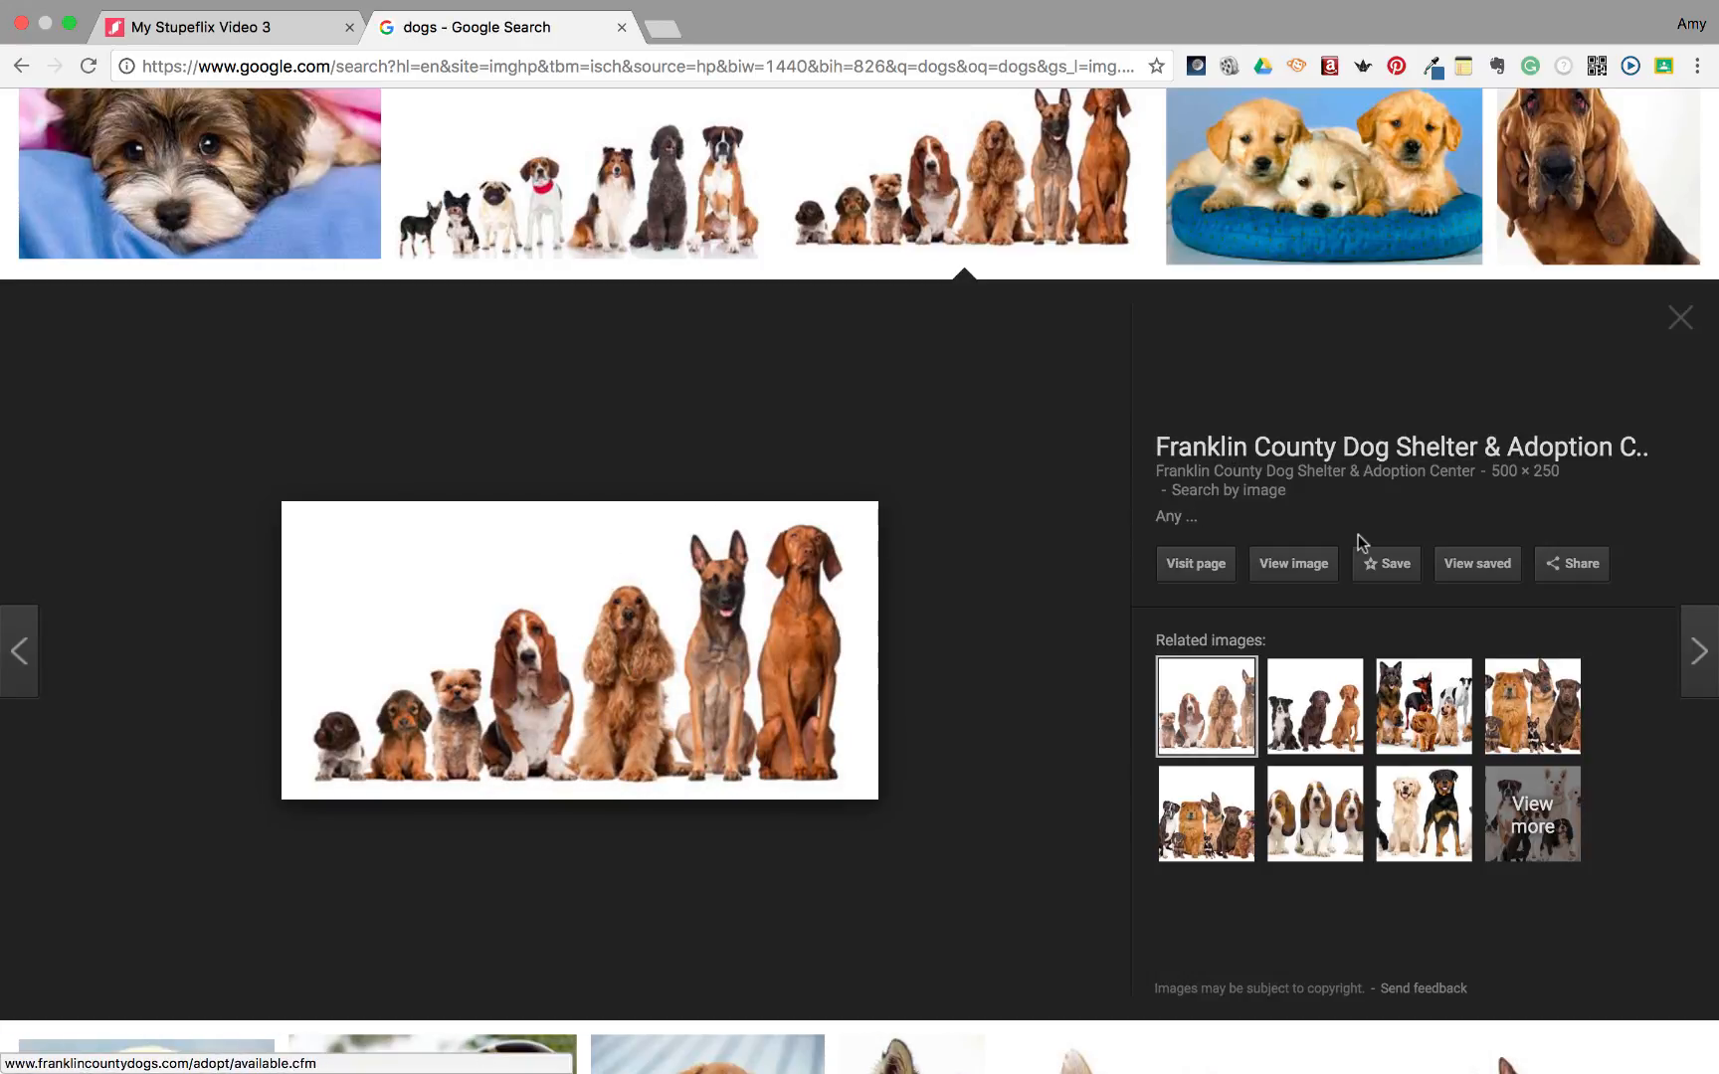
left_click(1295, 563)
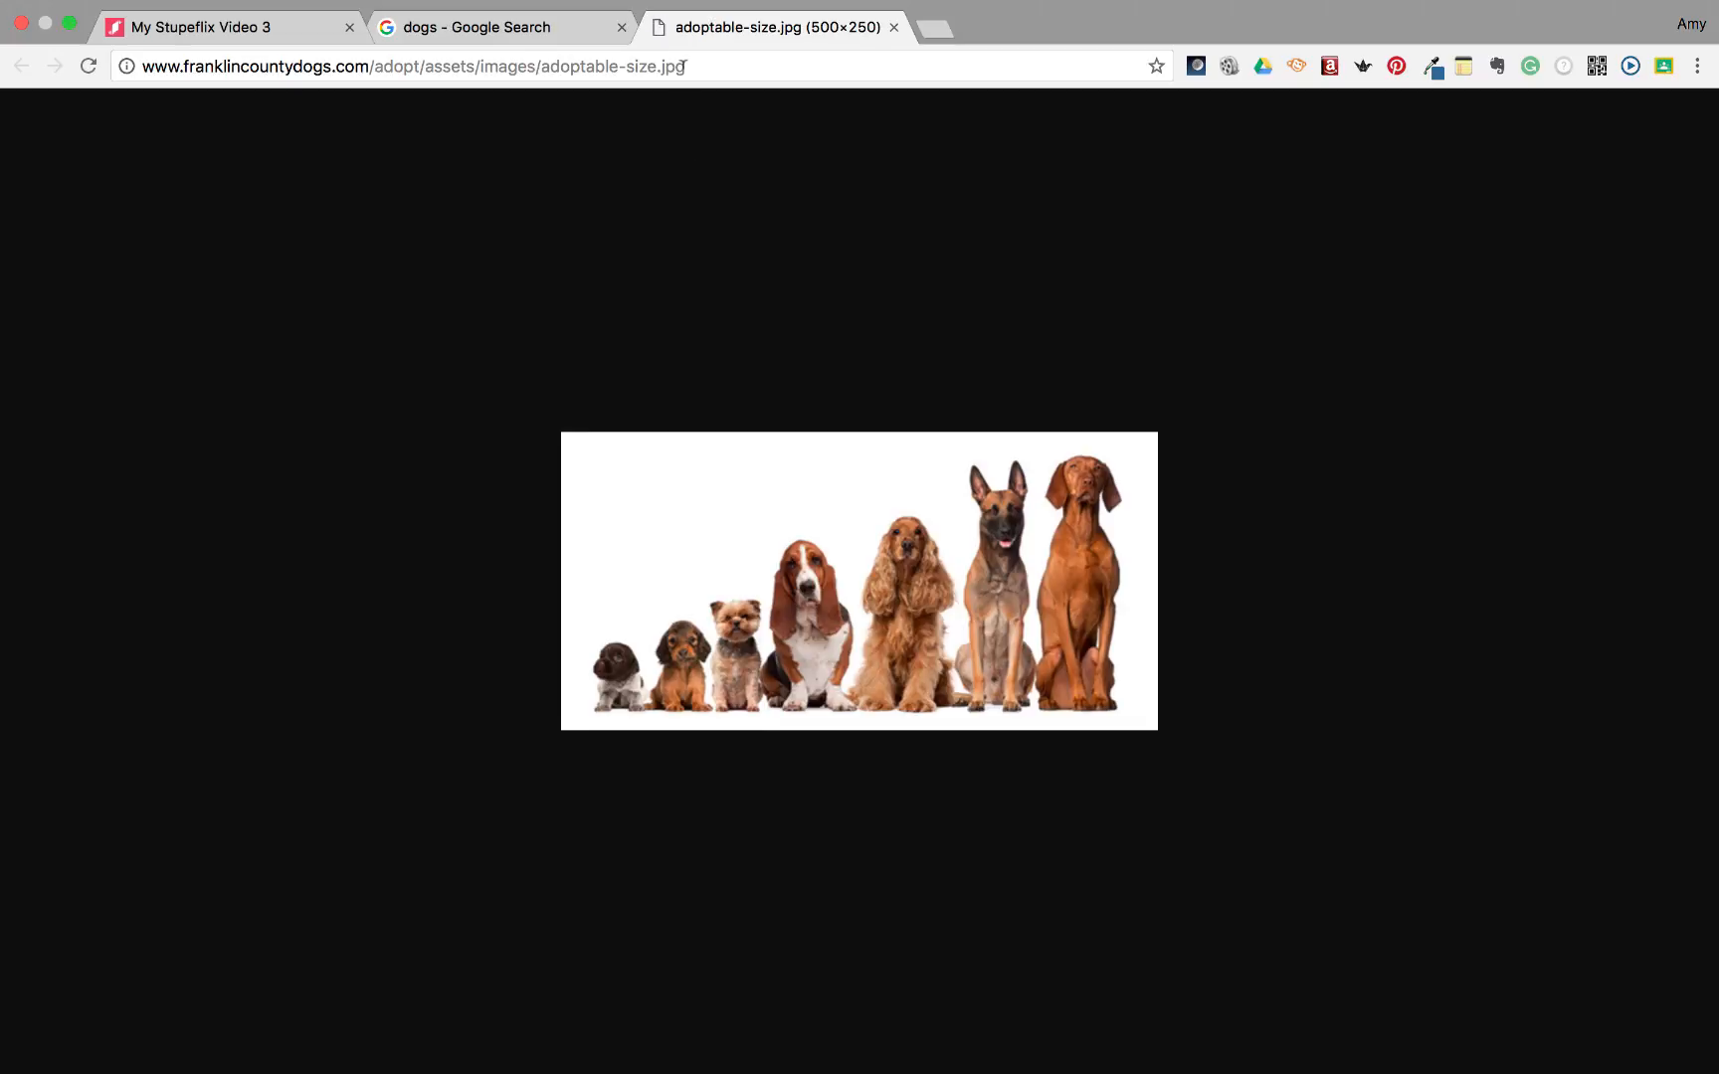
left_click(683, 66)
key("super+c")
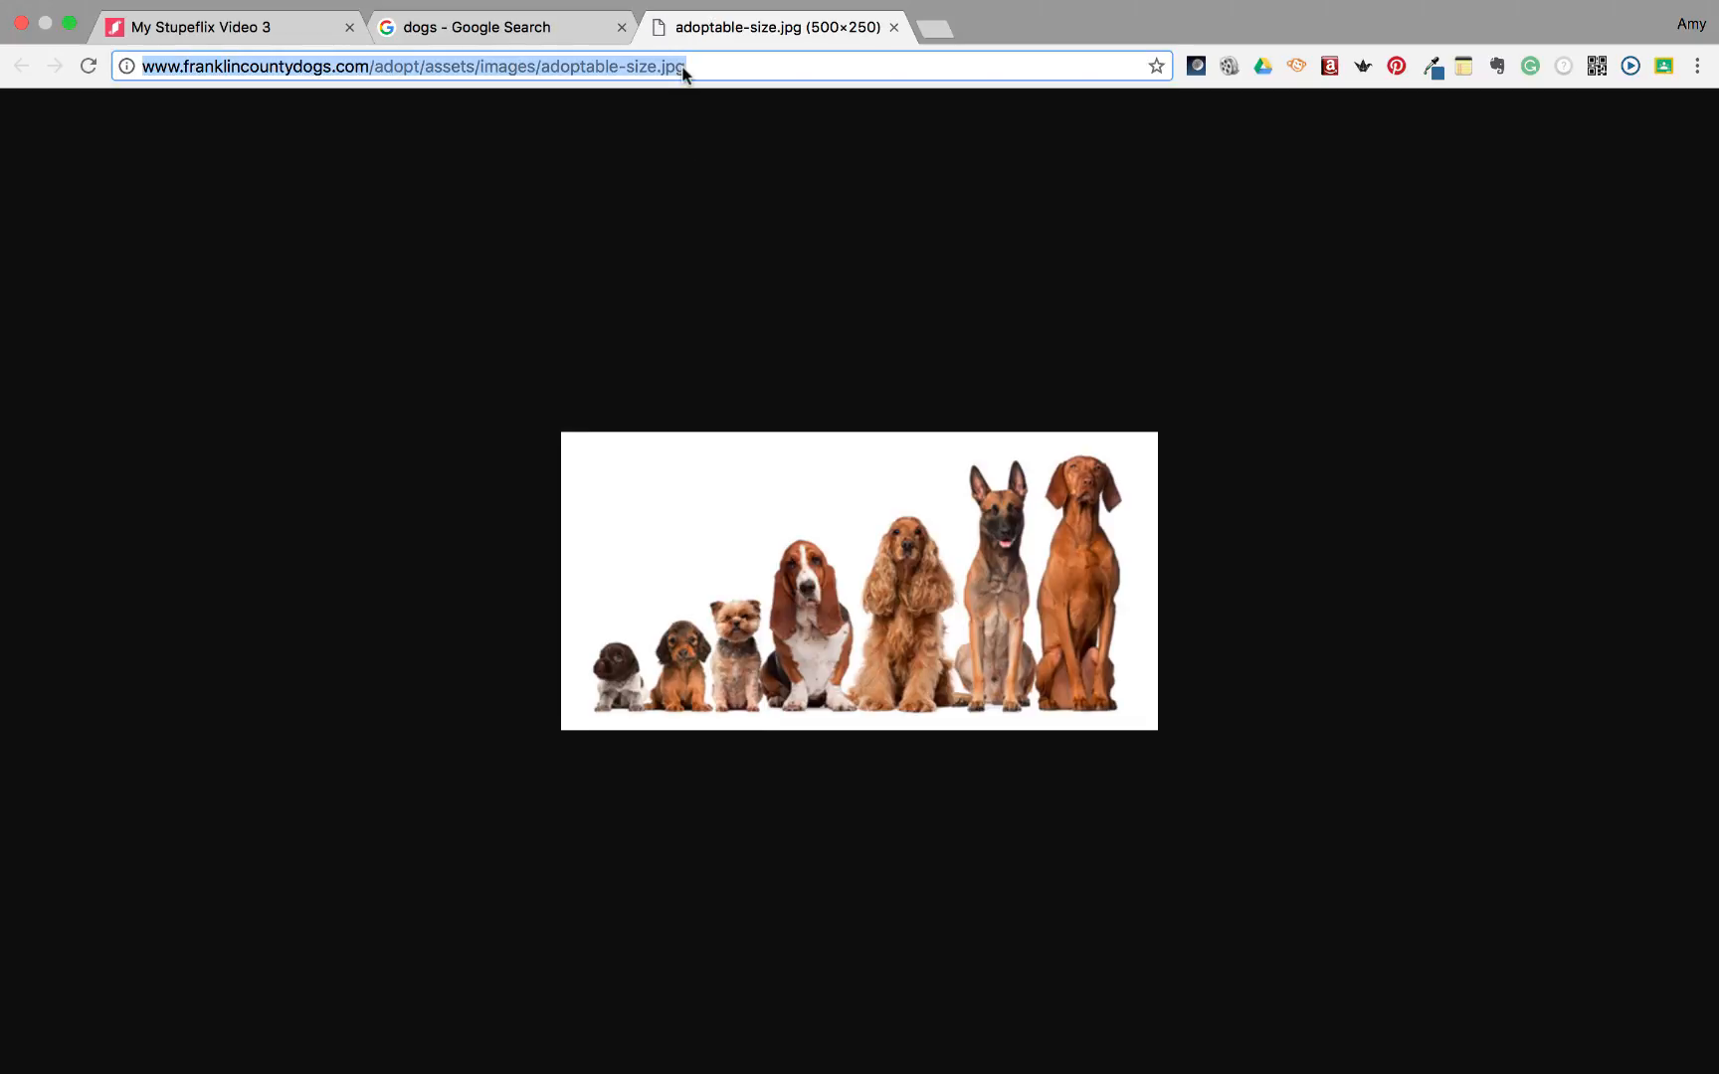
left_click(279, 33)
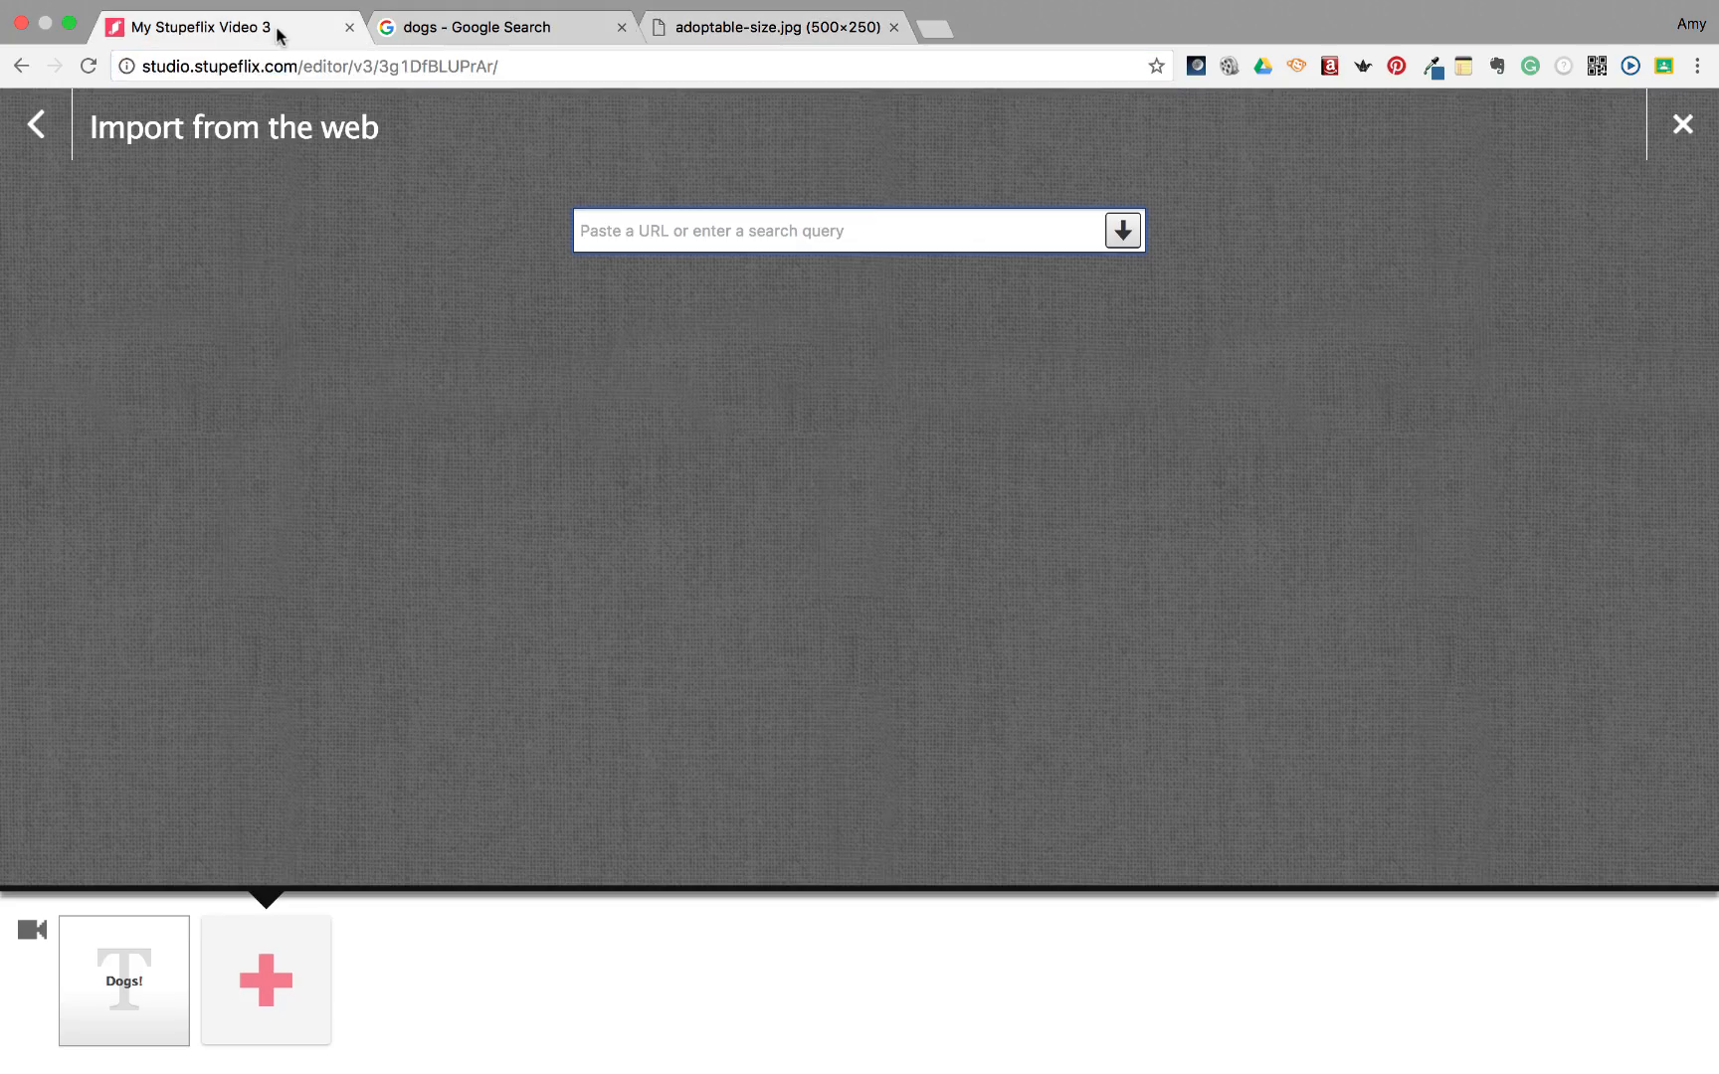
Step: Import the picture of the seven dogs into the project from its copied web address
key("super+v")
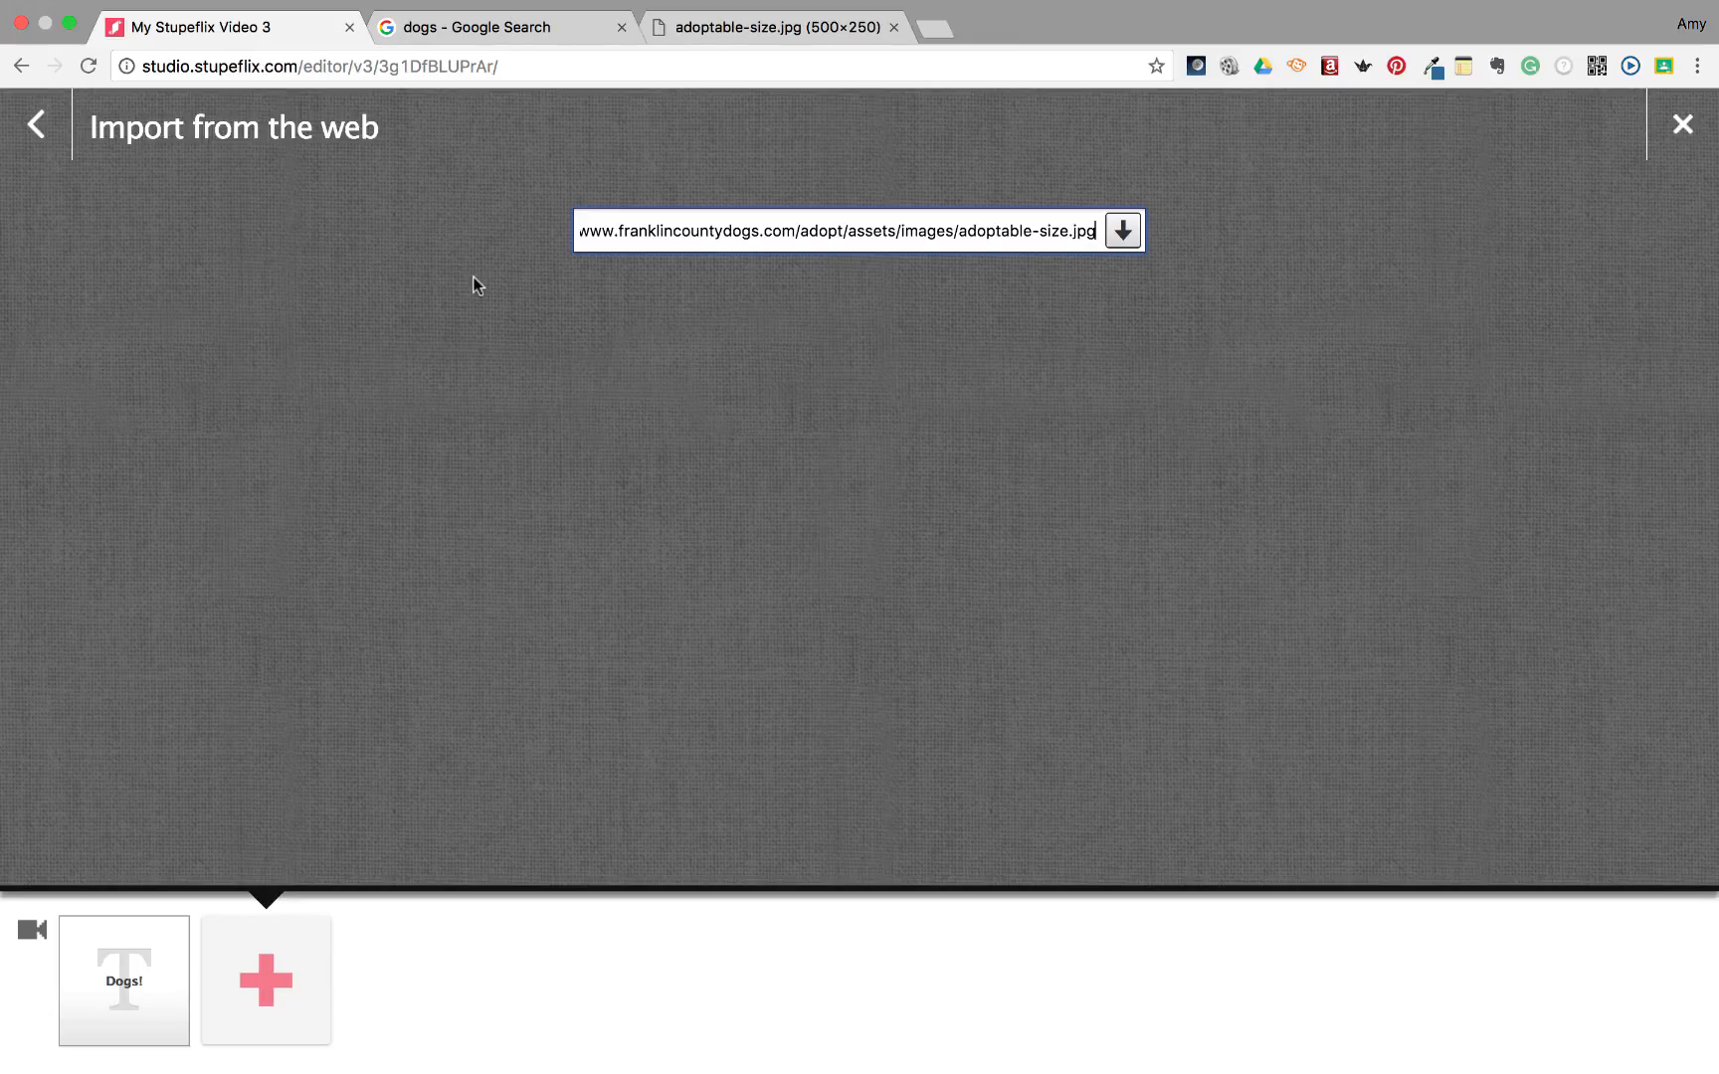
key("Return")
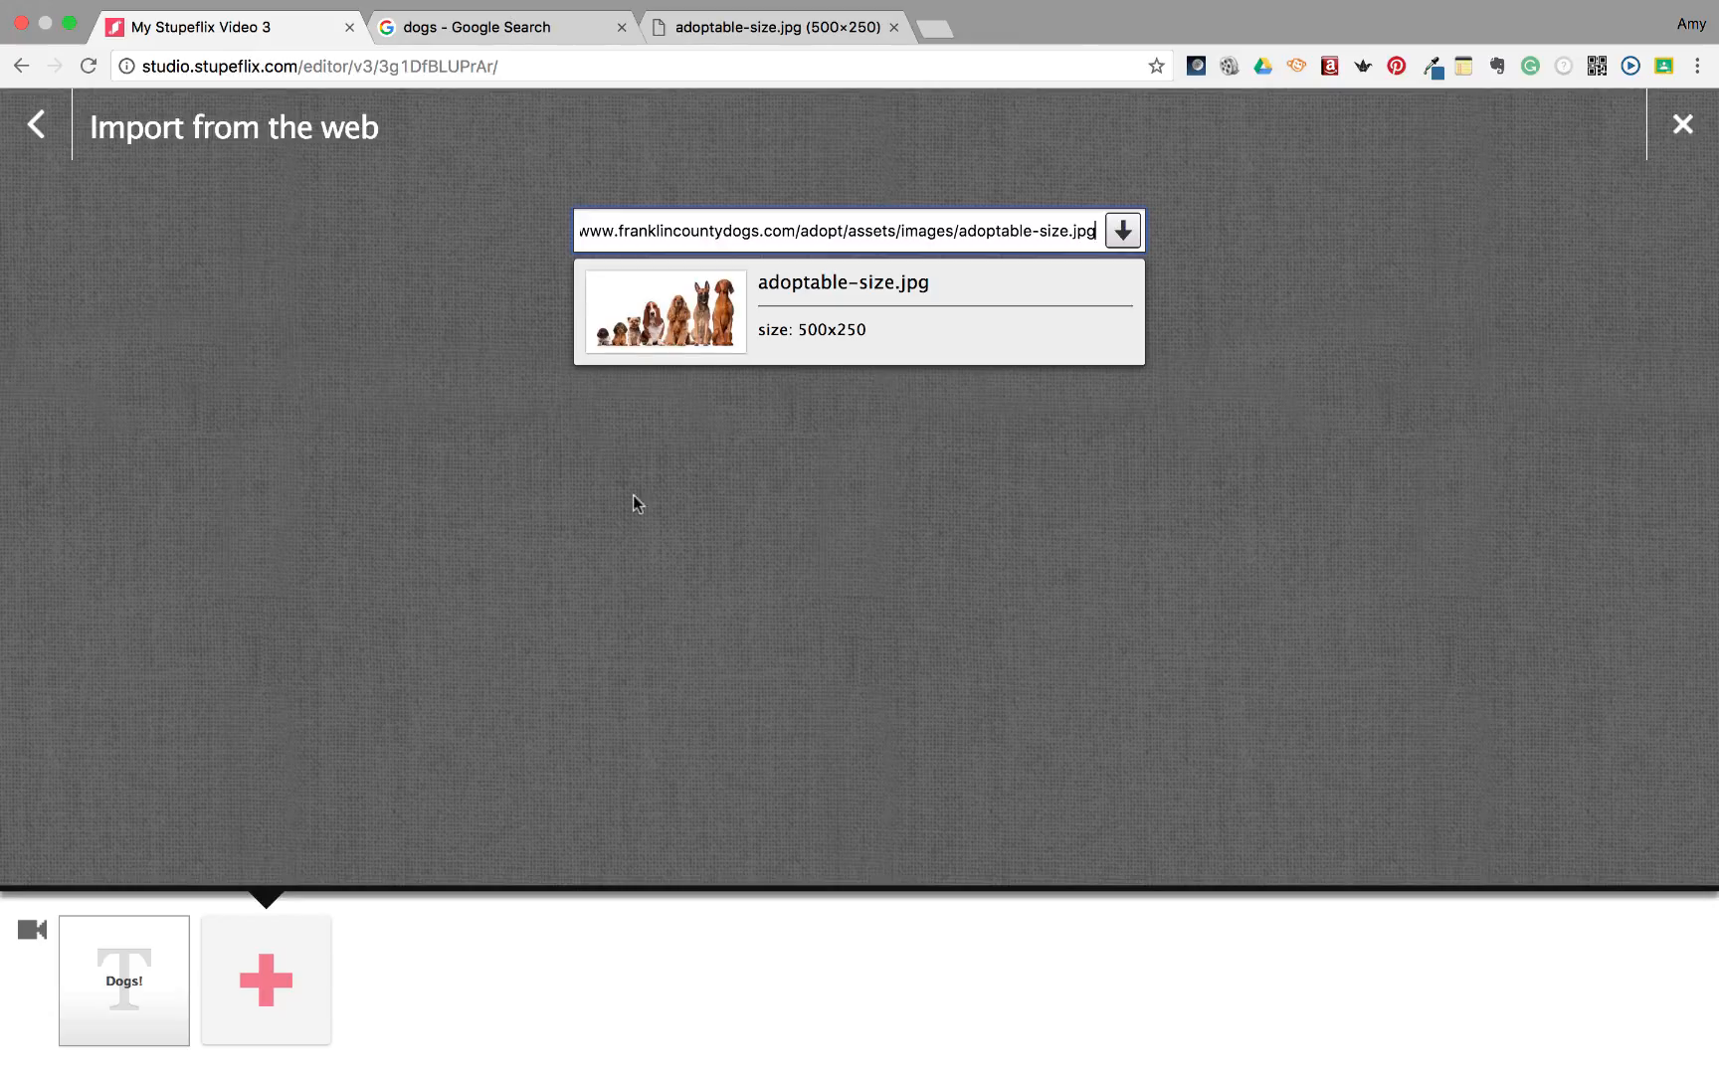
left_click(643, 343)
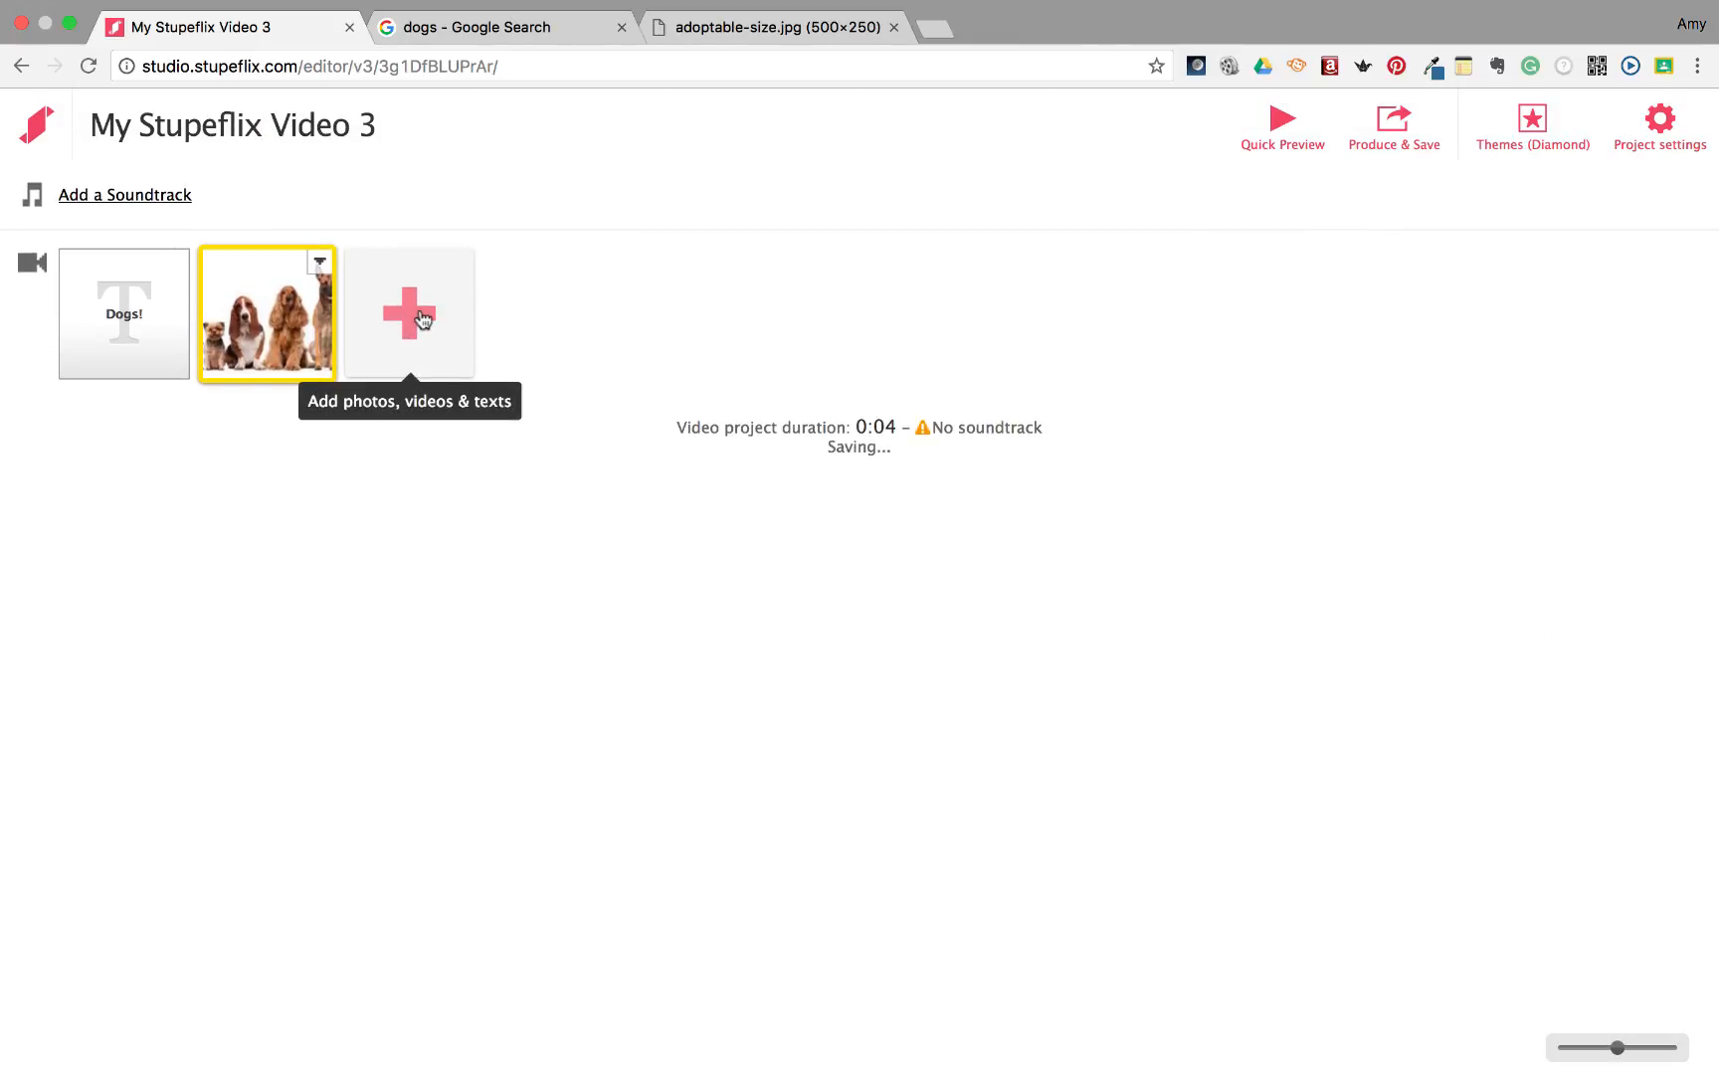
Step: Add a text overlay beginning "Dogs come in all" to the picture of the dogs
left_click(319, 264)
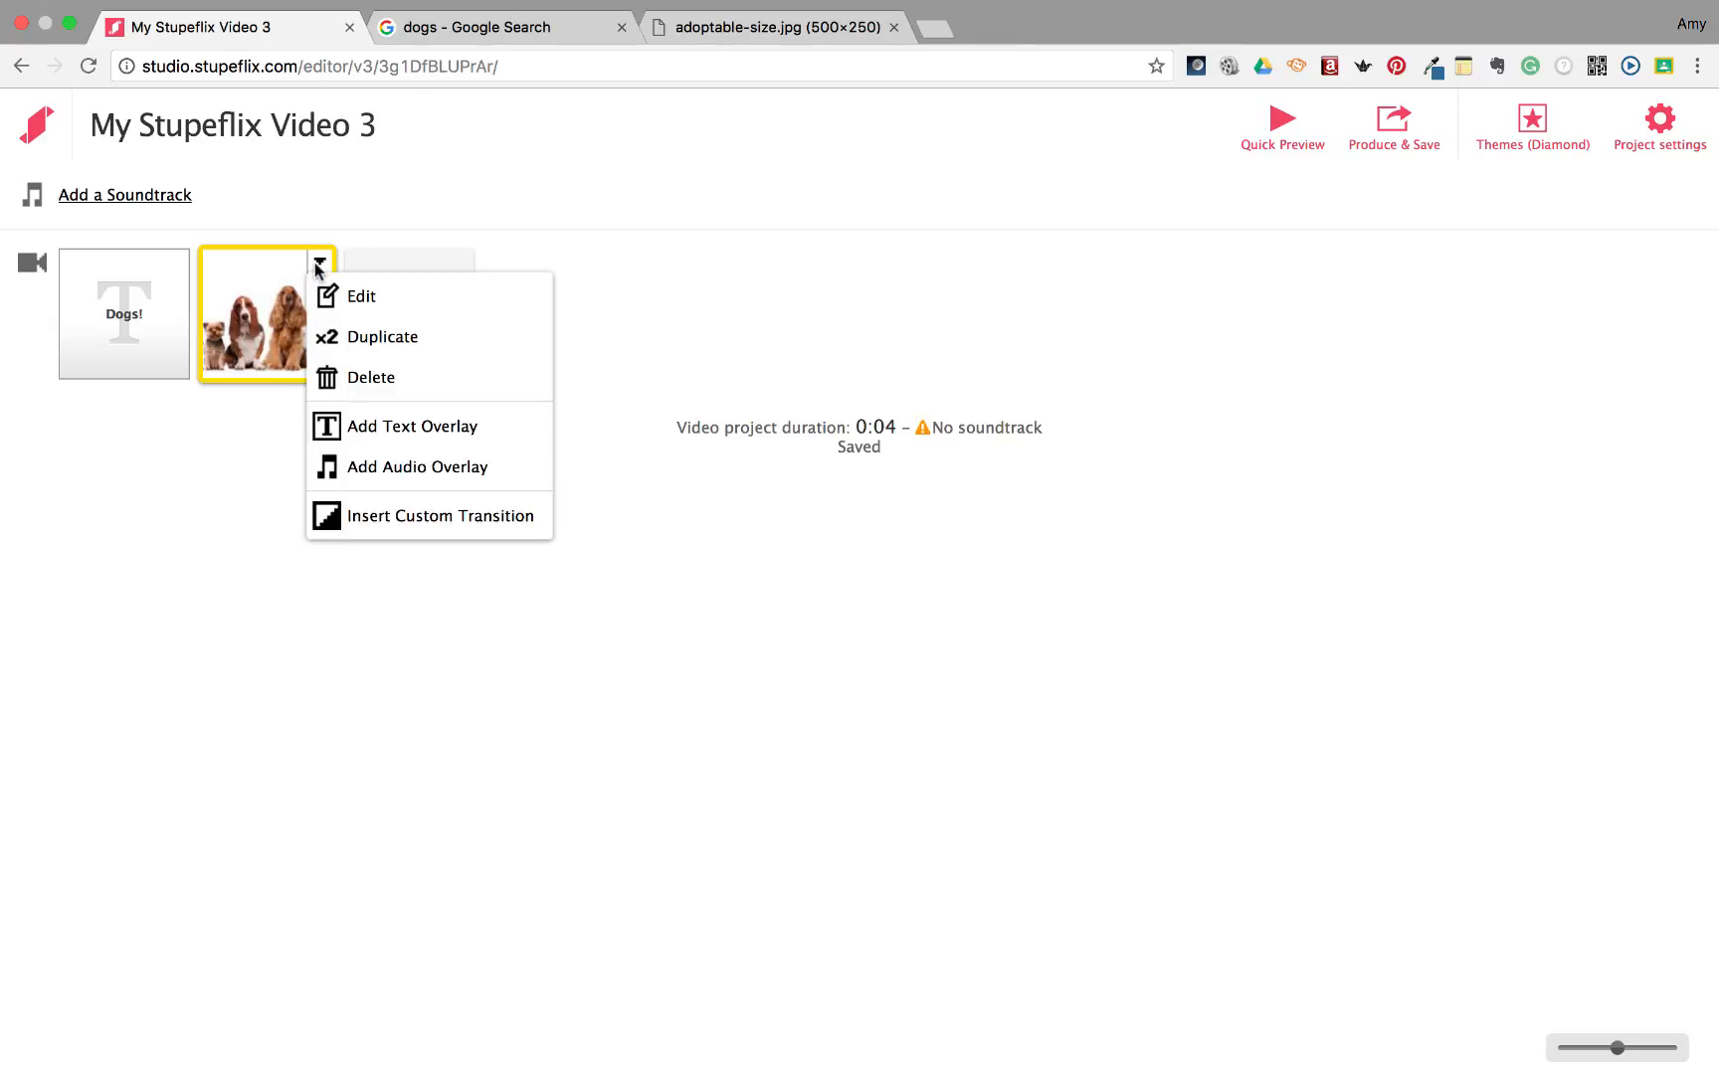
left_click(364, 427)
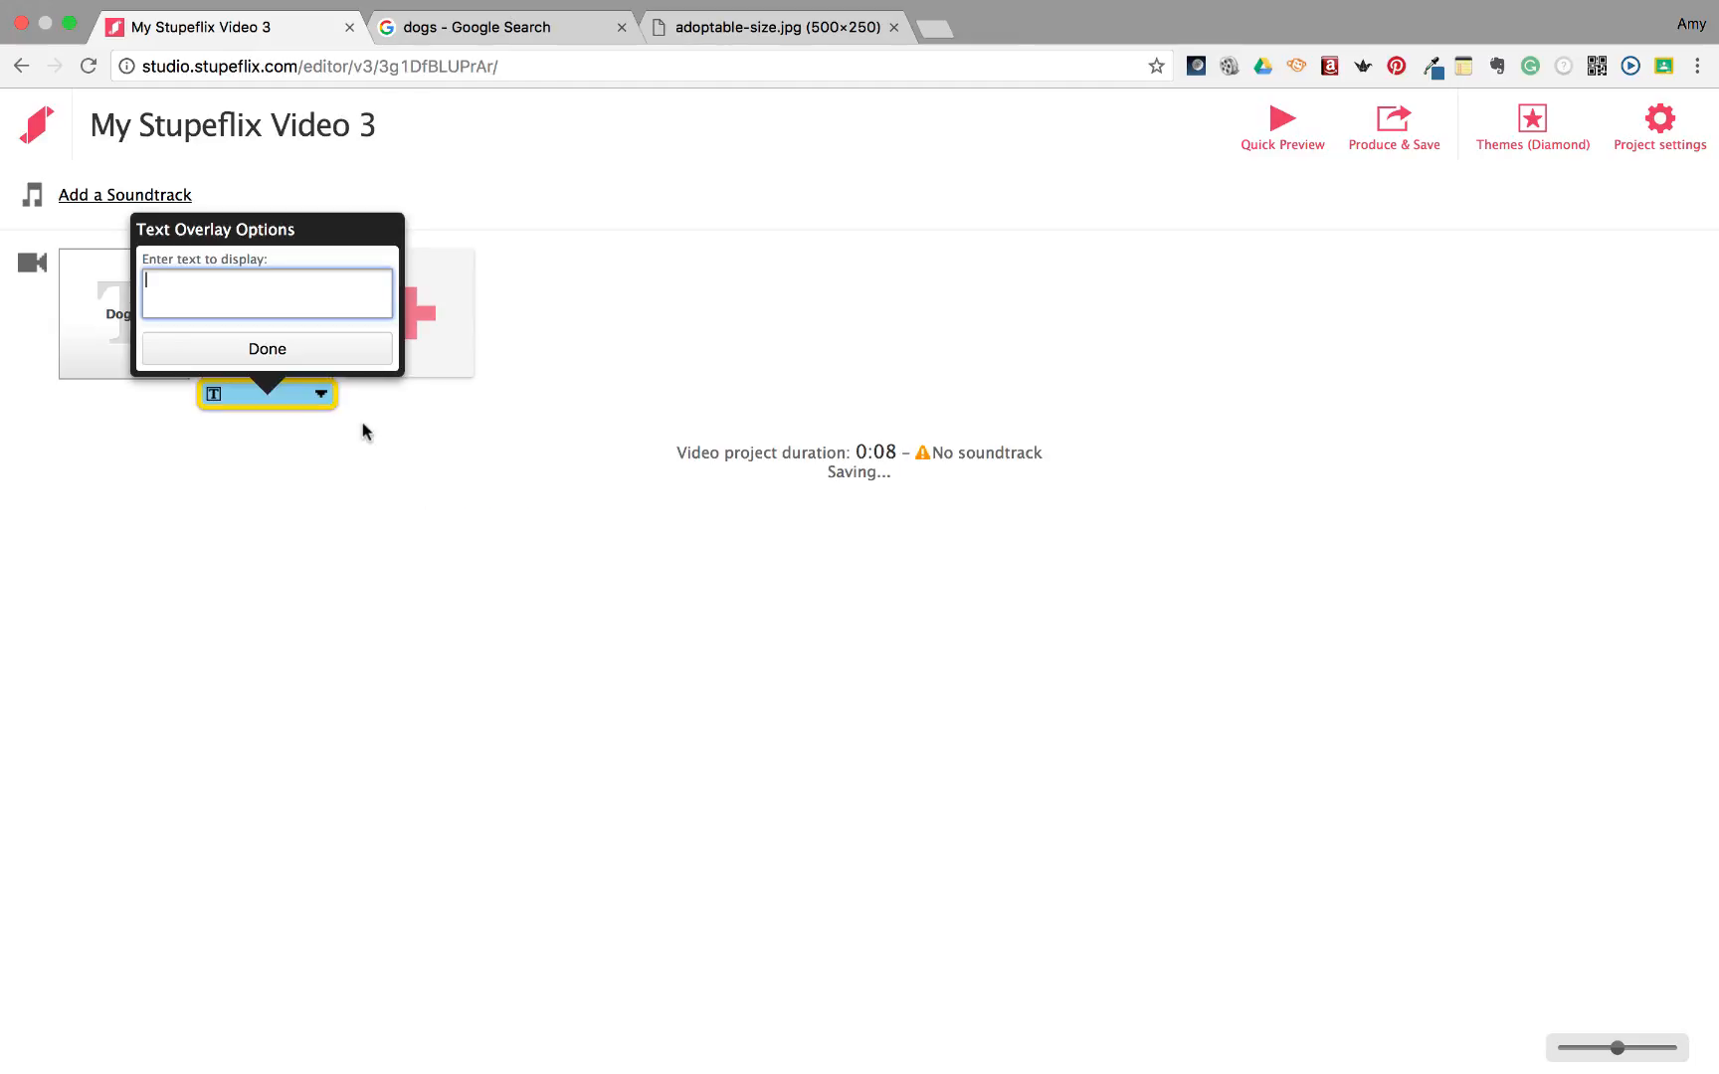
type("Dogs")
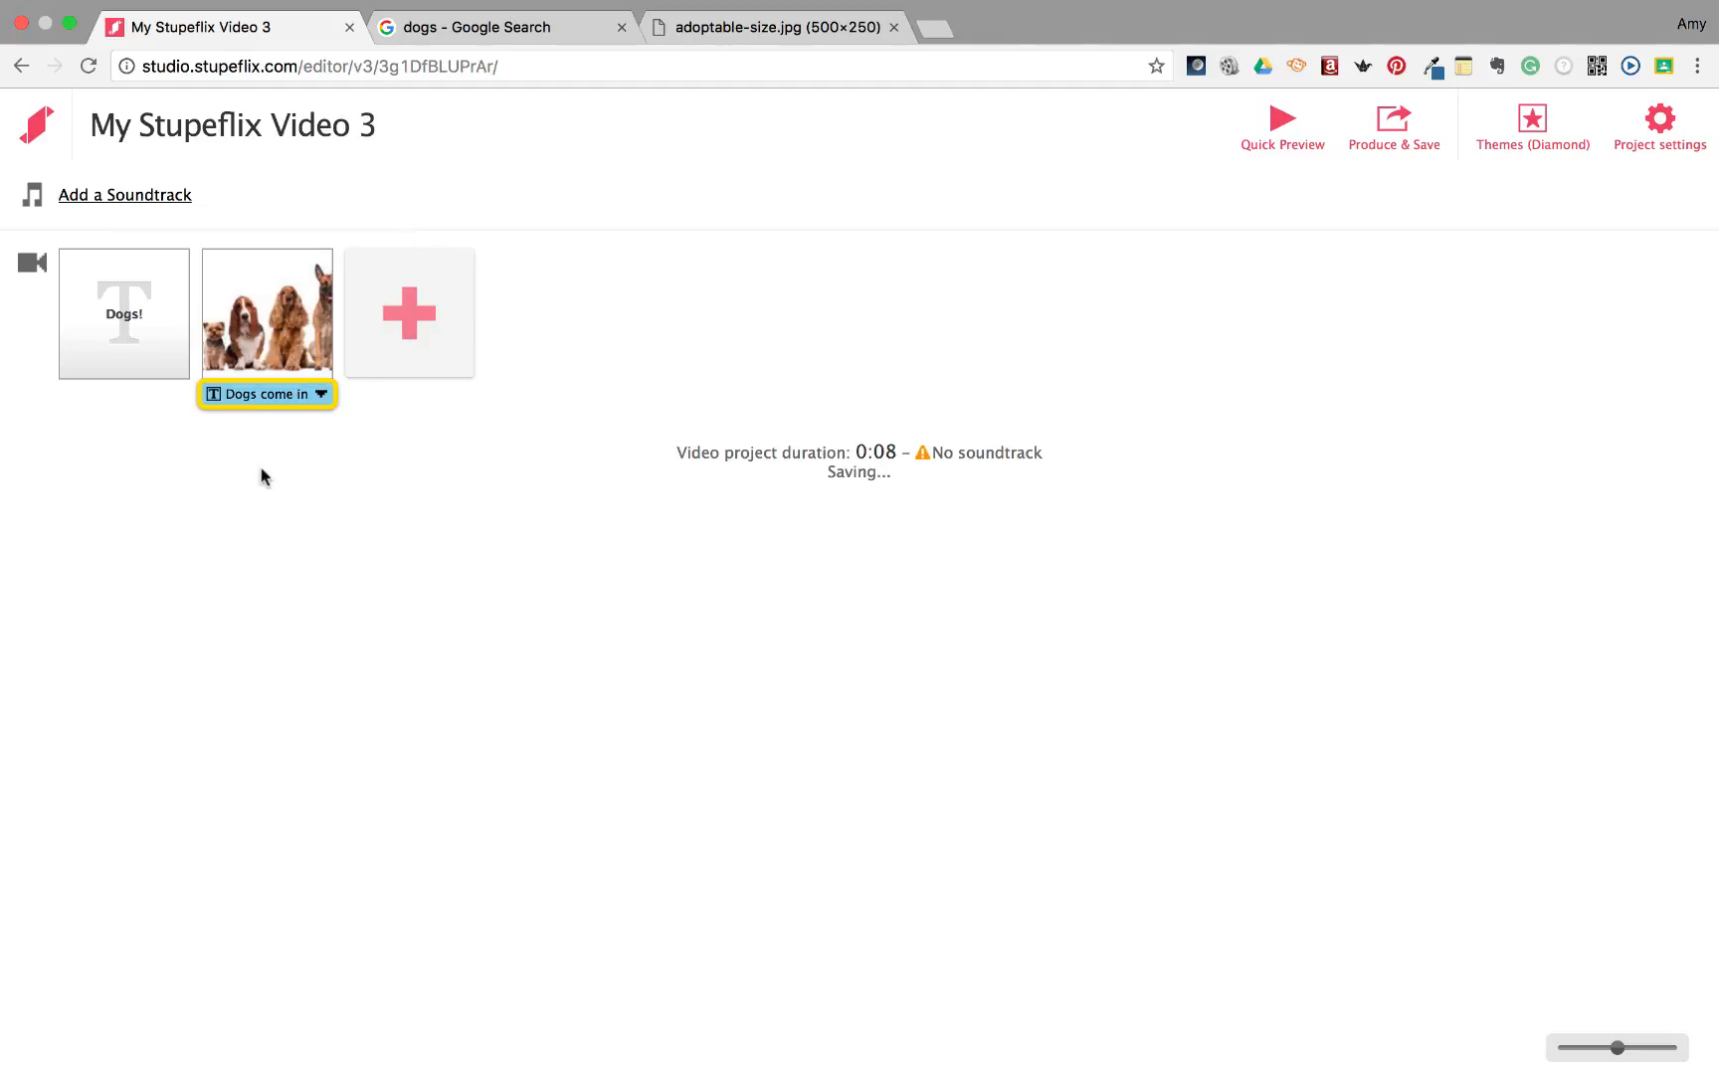
Step: Start adding photos and videos after the dogs picture, with the web as the import source
left_click(407, 313)
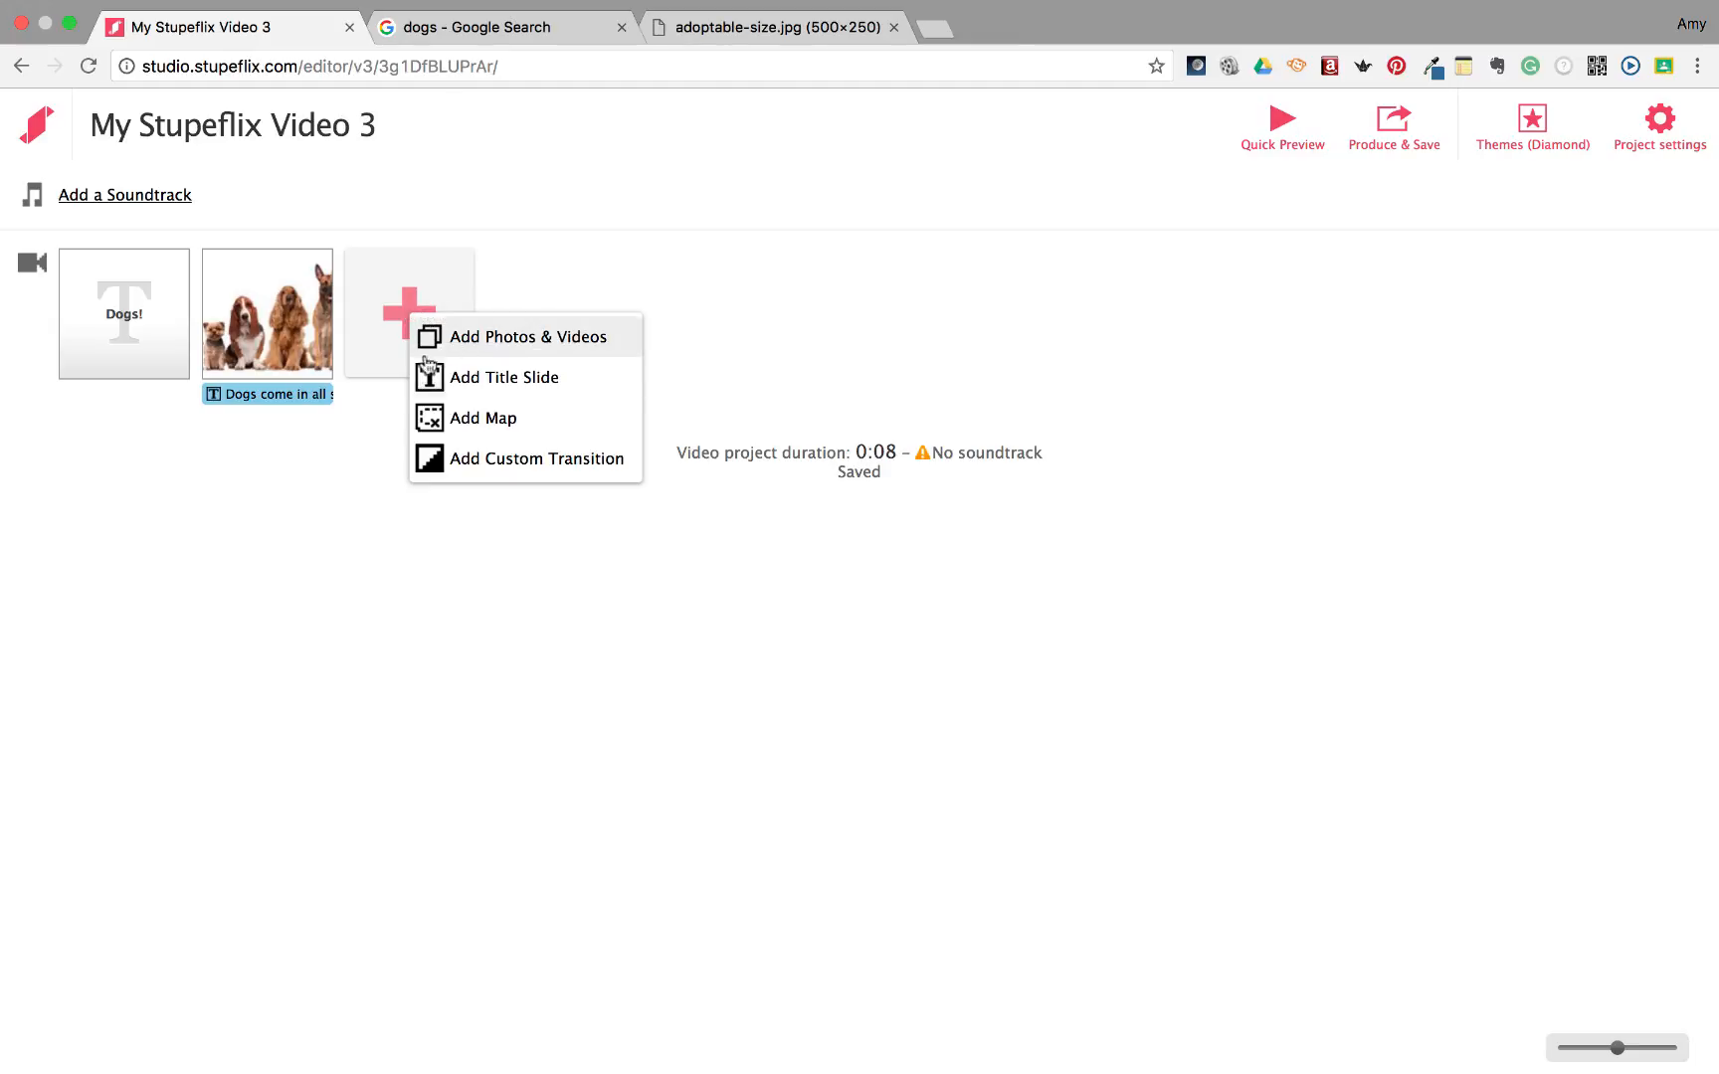
left_click(508, 333)
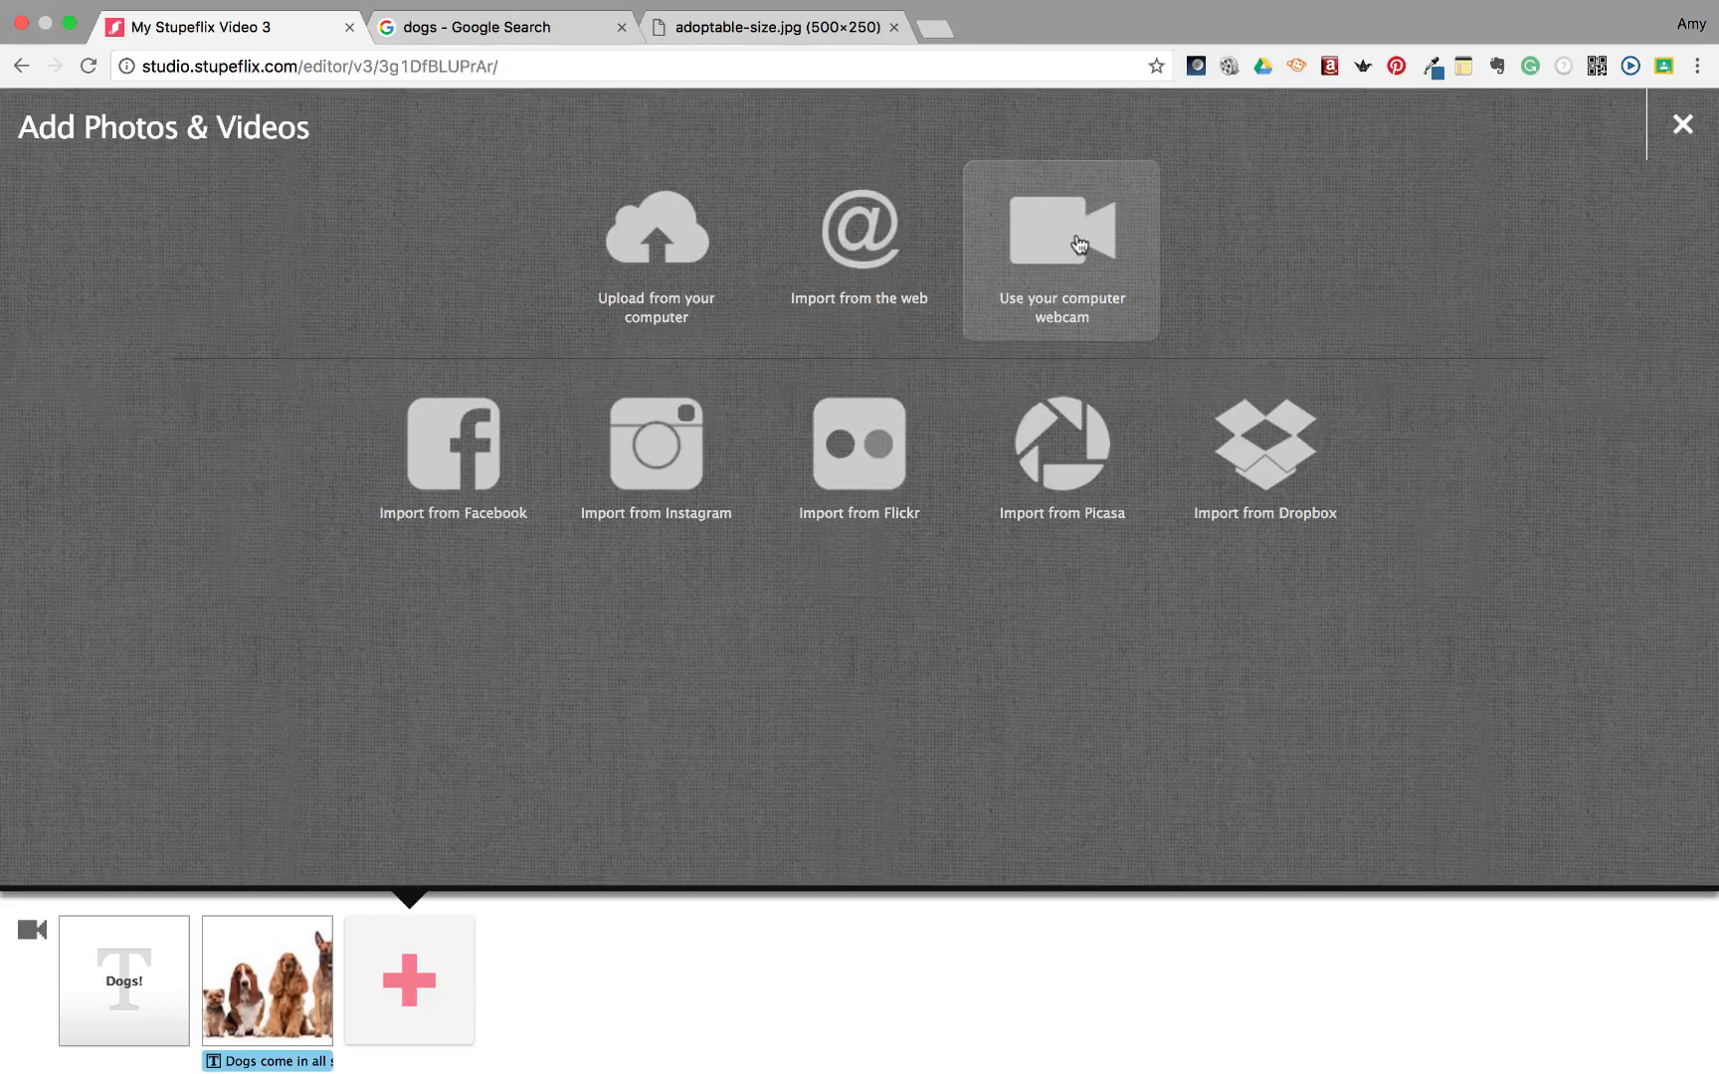
left_click(862, 260)
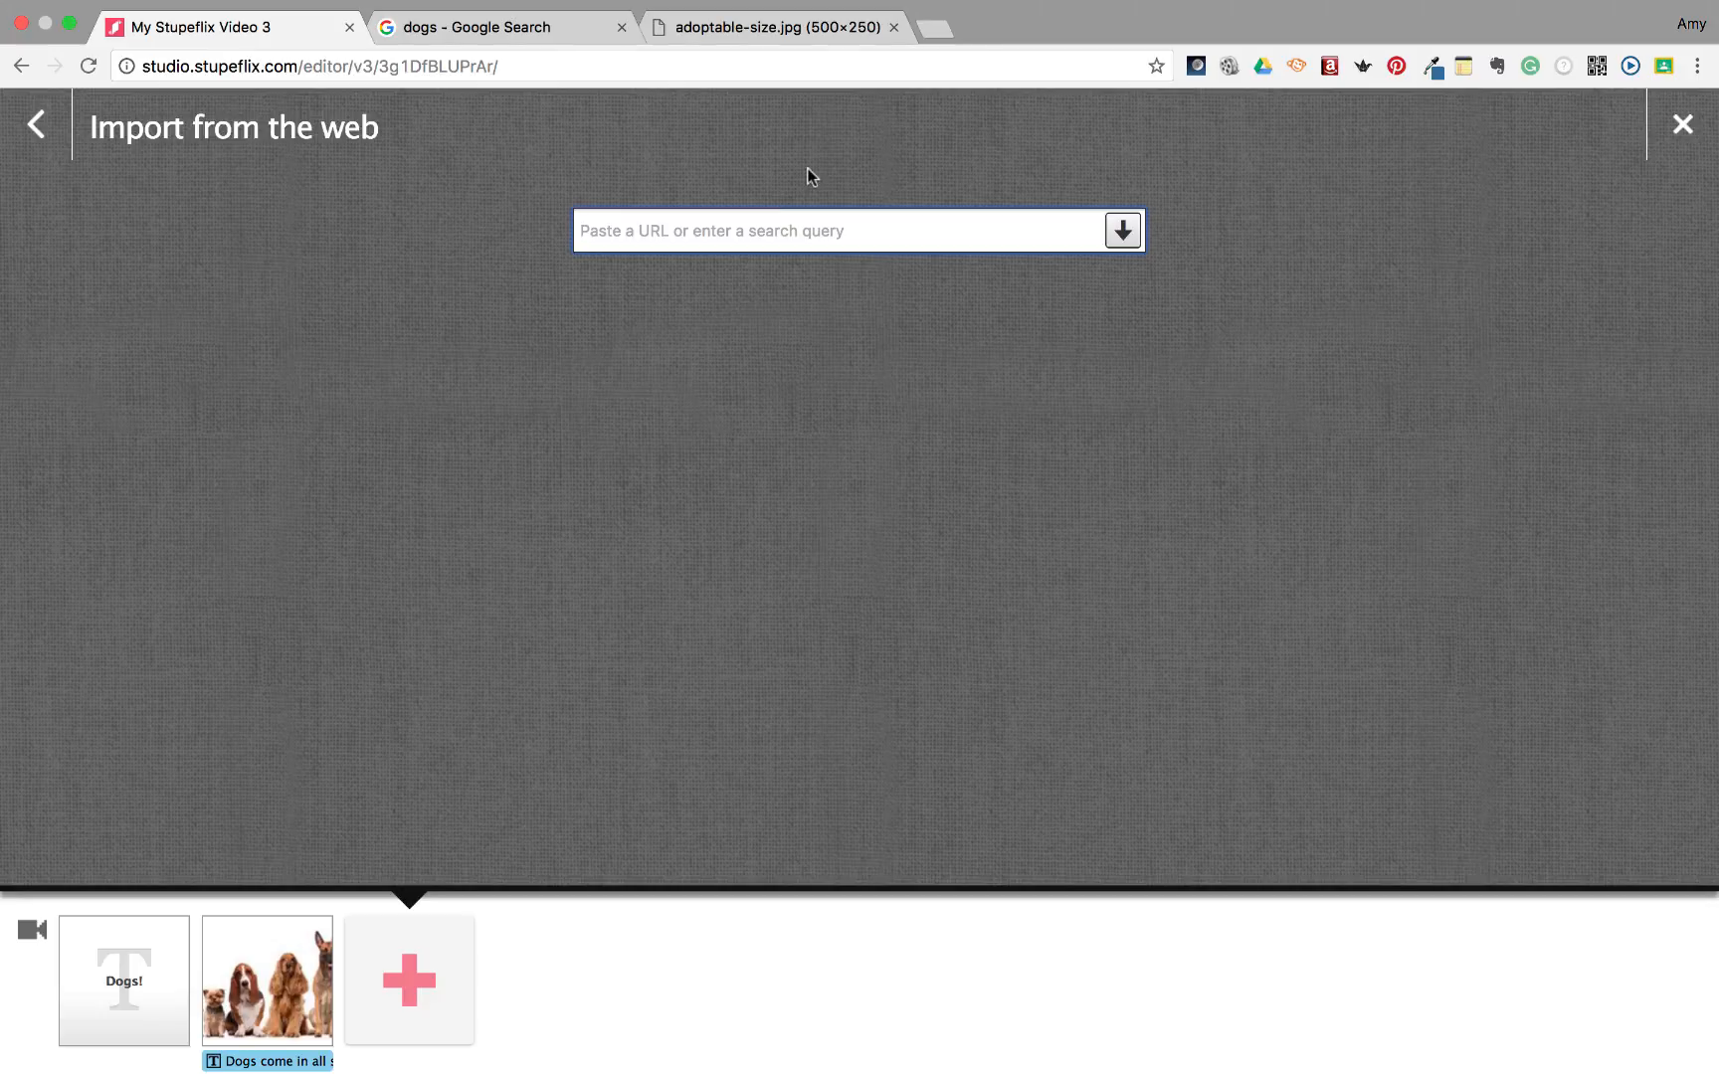
Step: Search YouTube for "dog videos" in a new browser tab
left_click(932, 29)
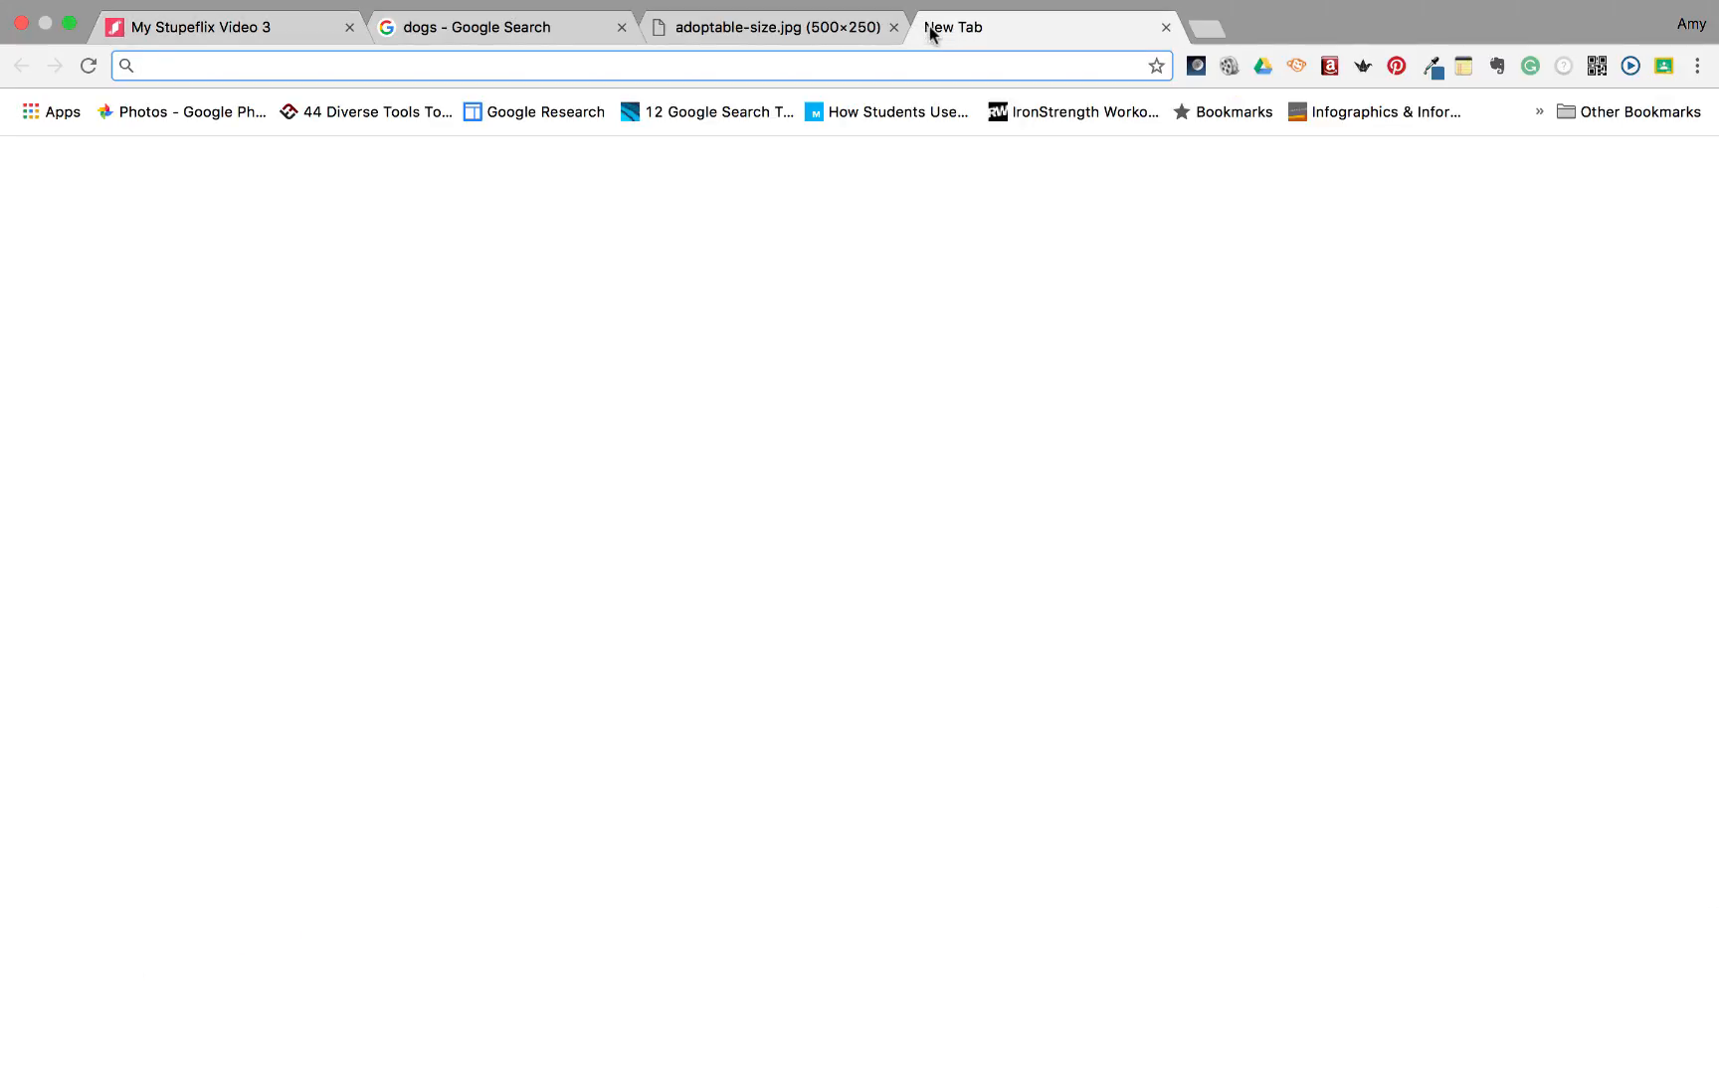
type("youtube.com")
key("Return")
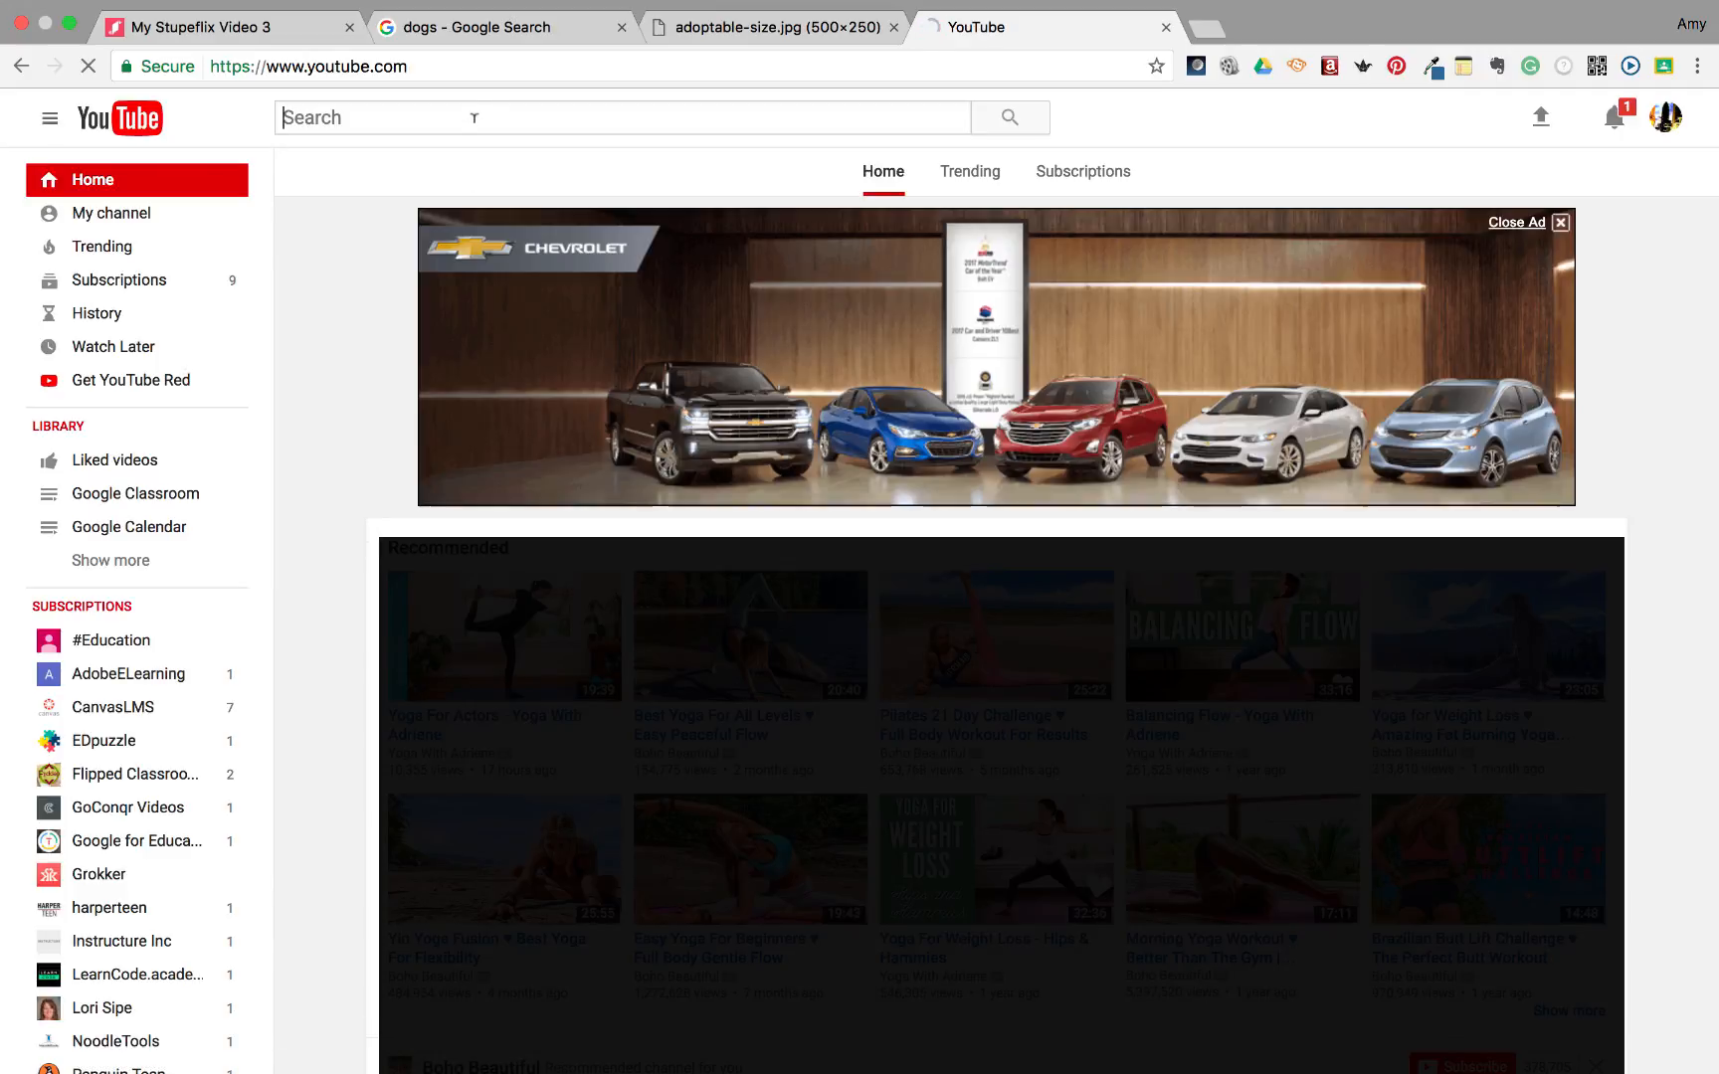
type("dob")
key("BackSpace")
type("g videos")
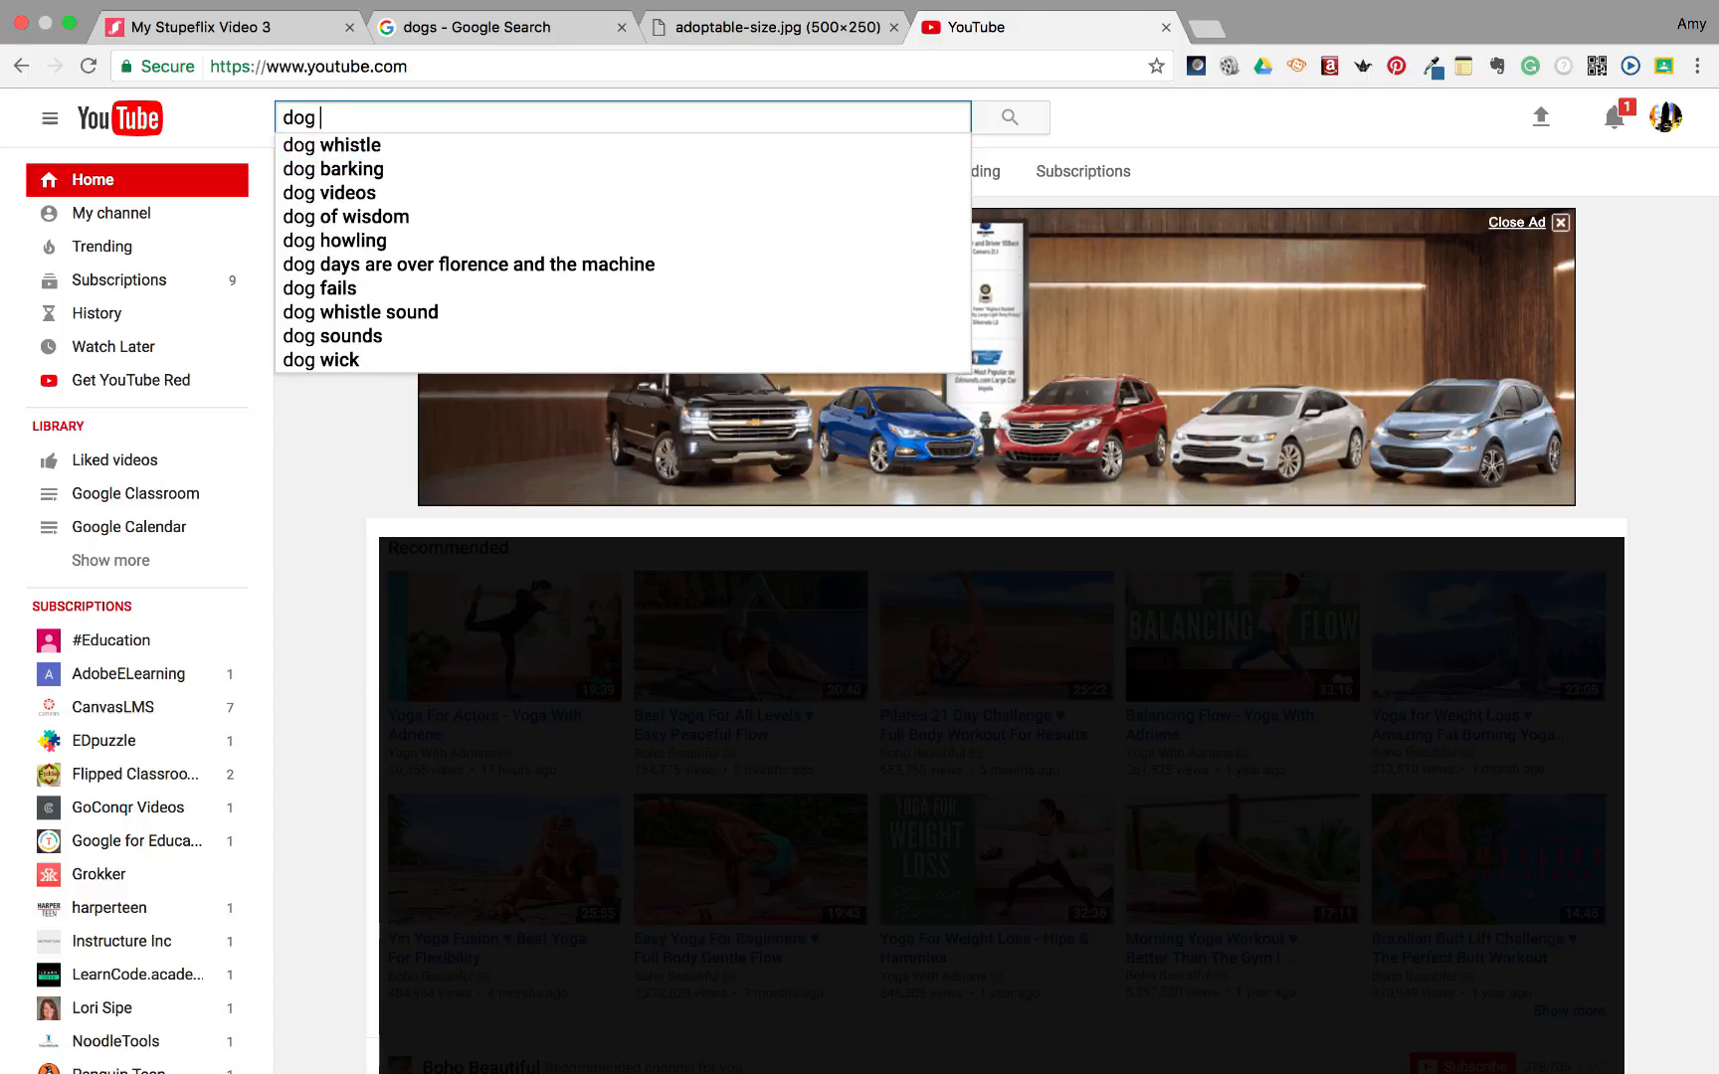
key("Return")
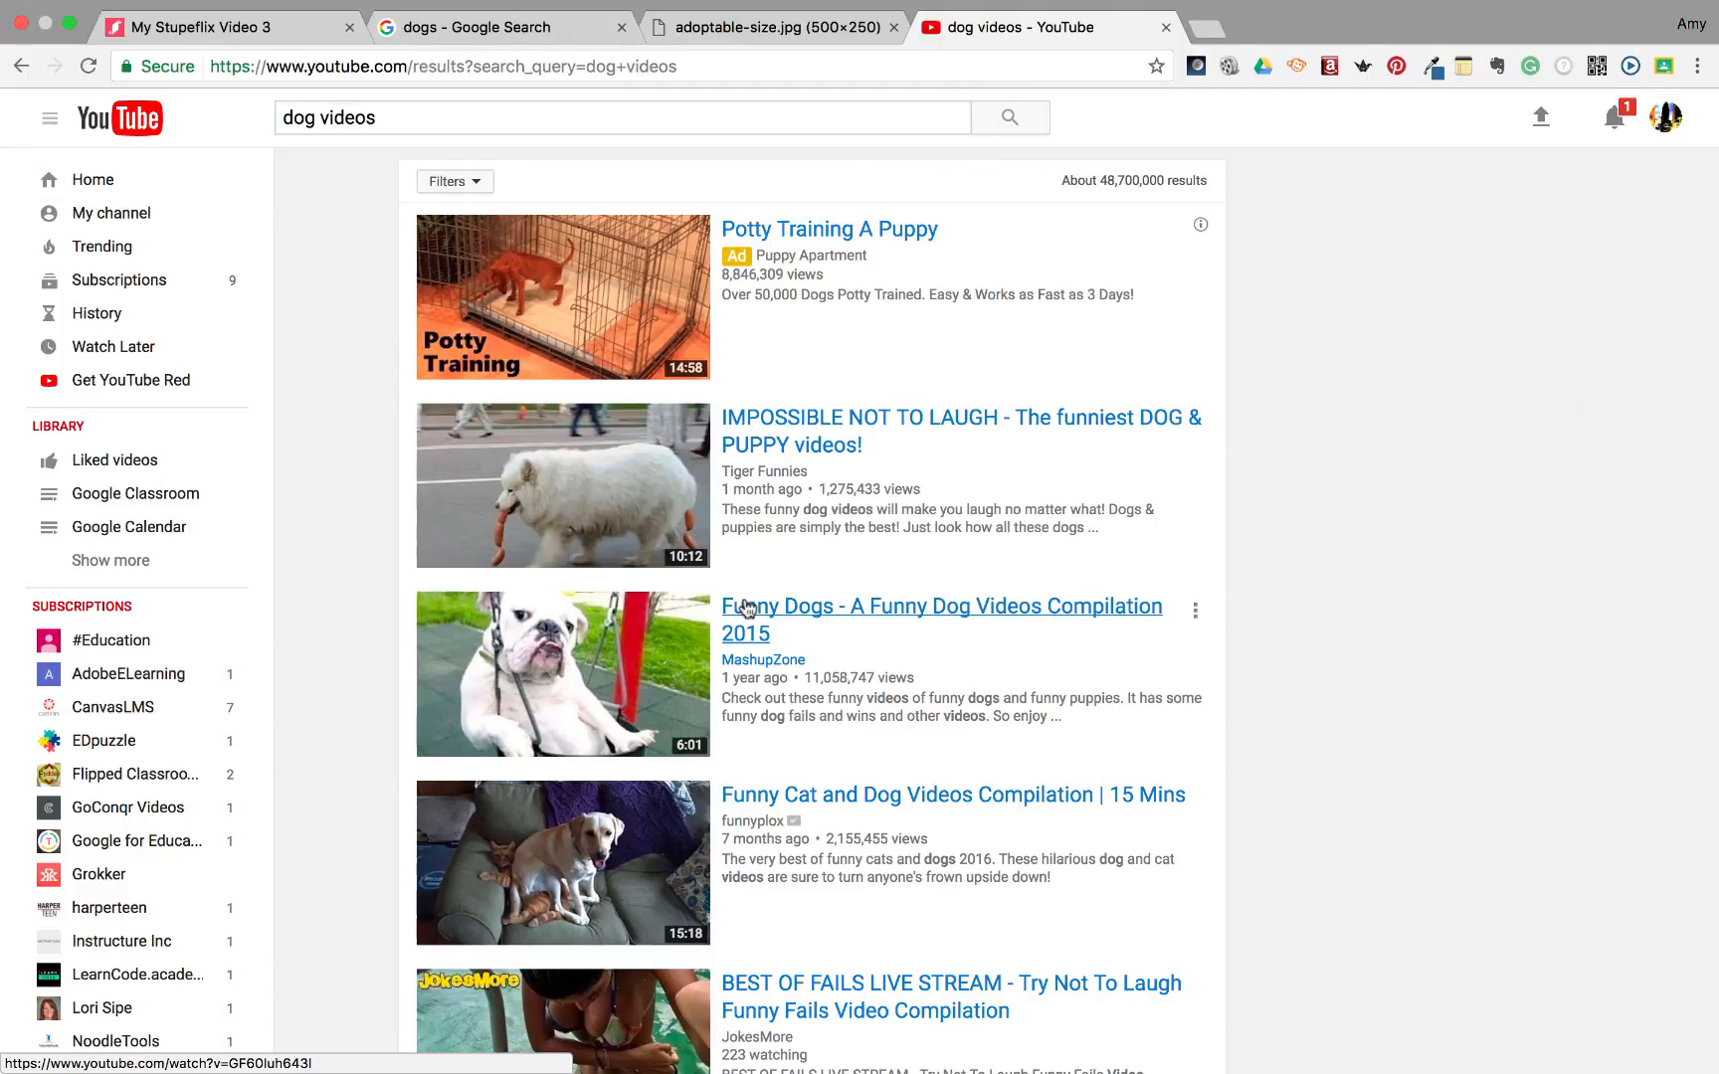
Step: Copy the web address of the YouTube video "Funny Dogs - A Funny Dog Videos Compilation 2015" and import the video into the Stupeflix project
left_click(744, 598)
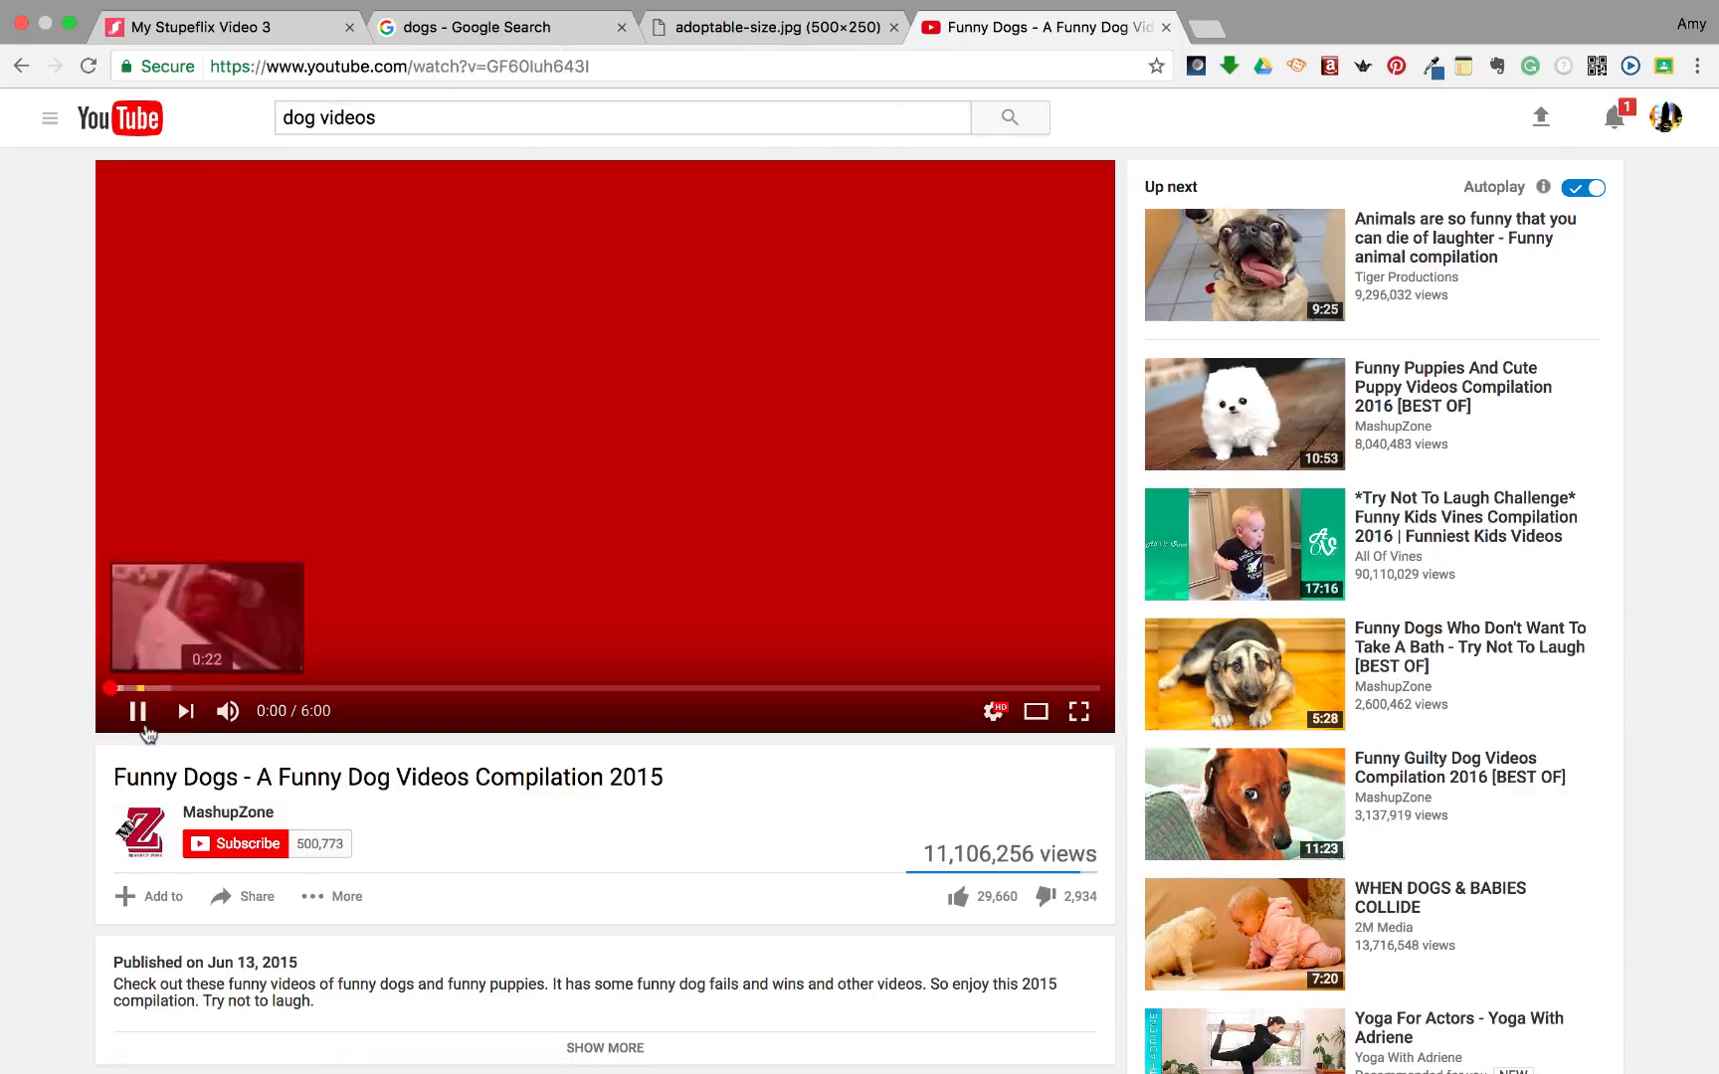
left_click(463, 66)
key("super+c")
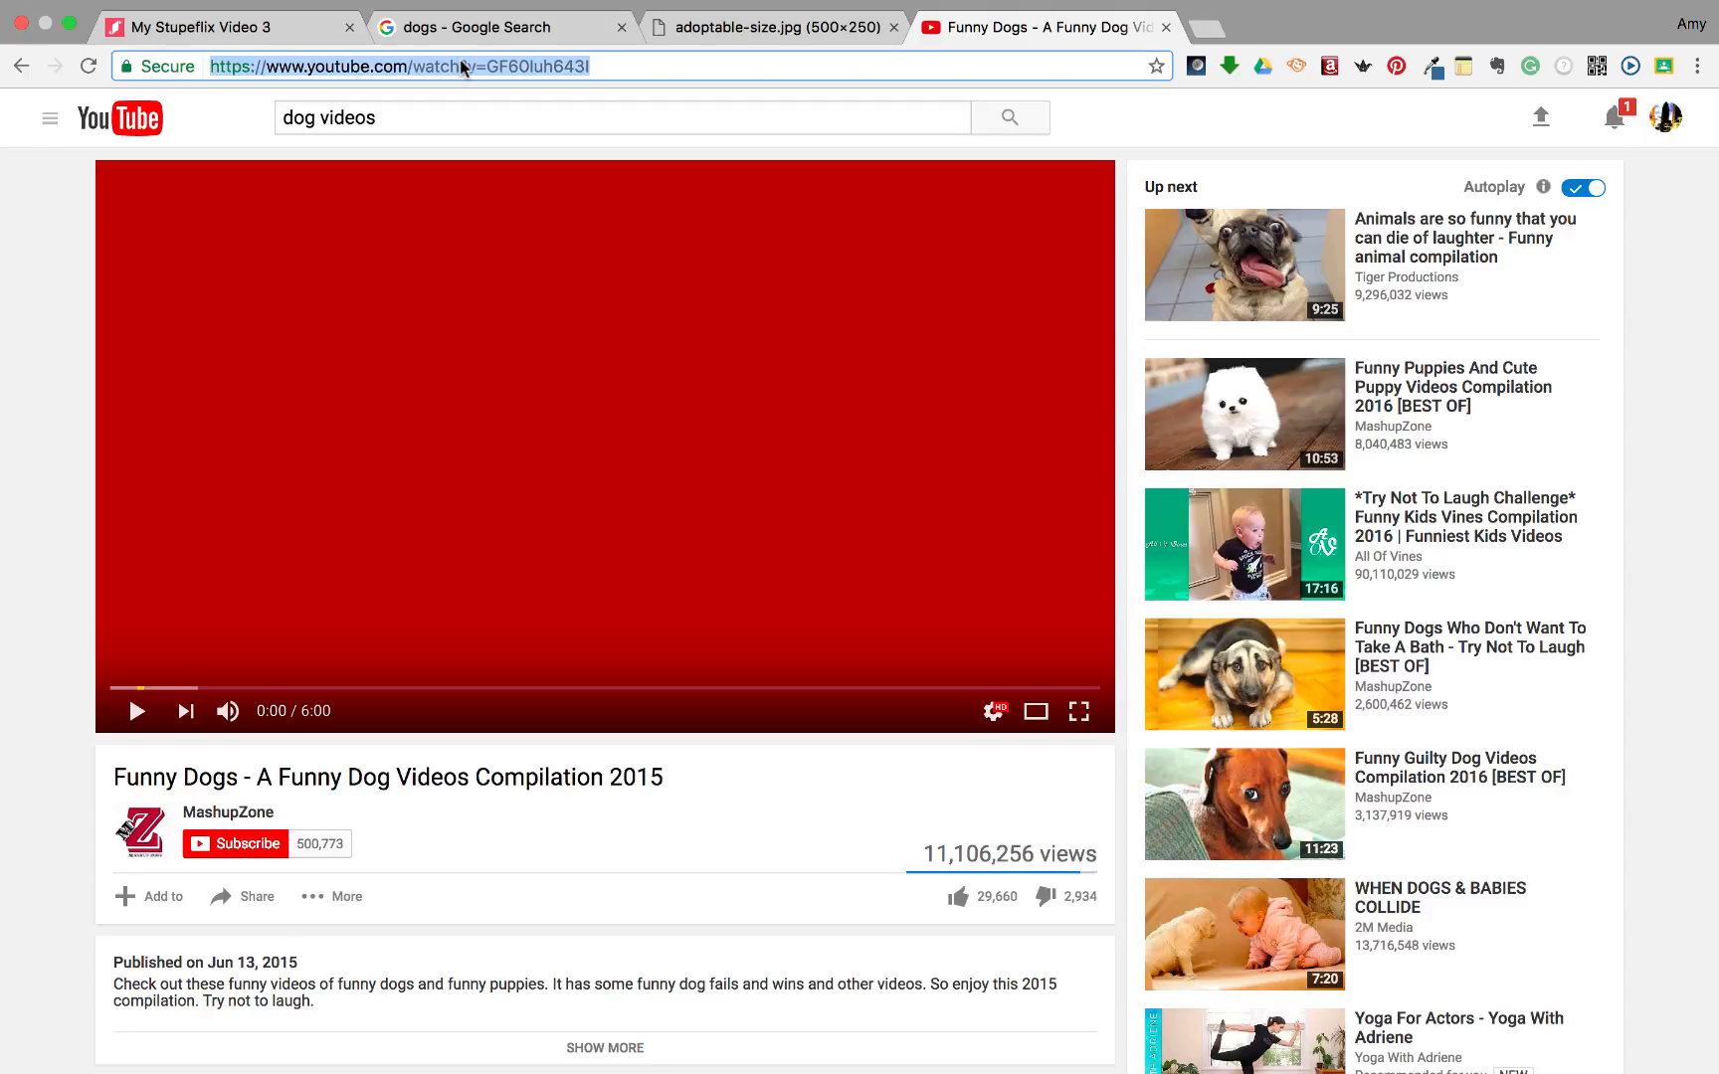
left_click(199, 28)
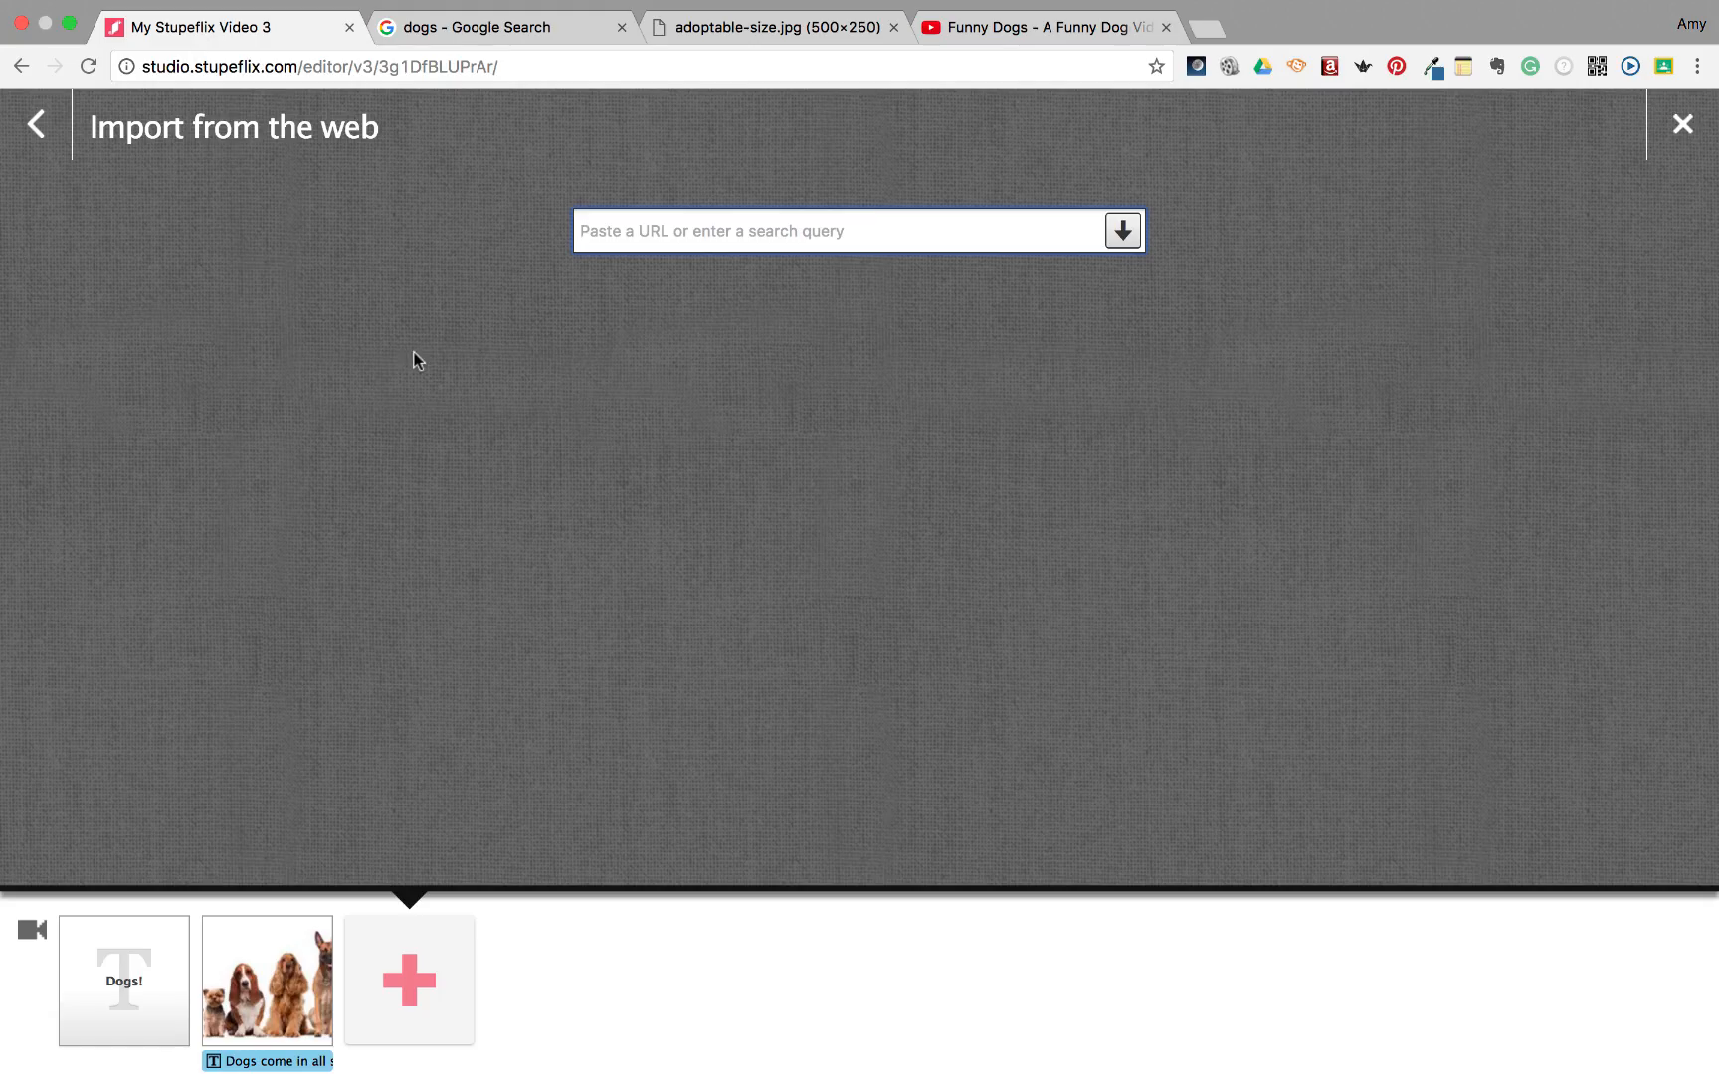
key("super+v")
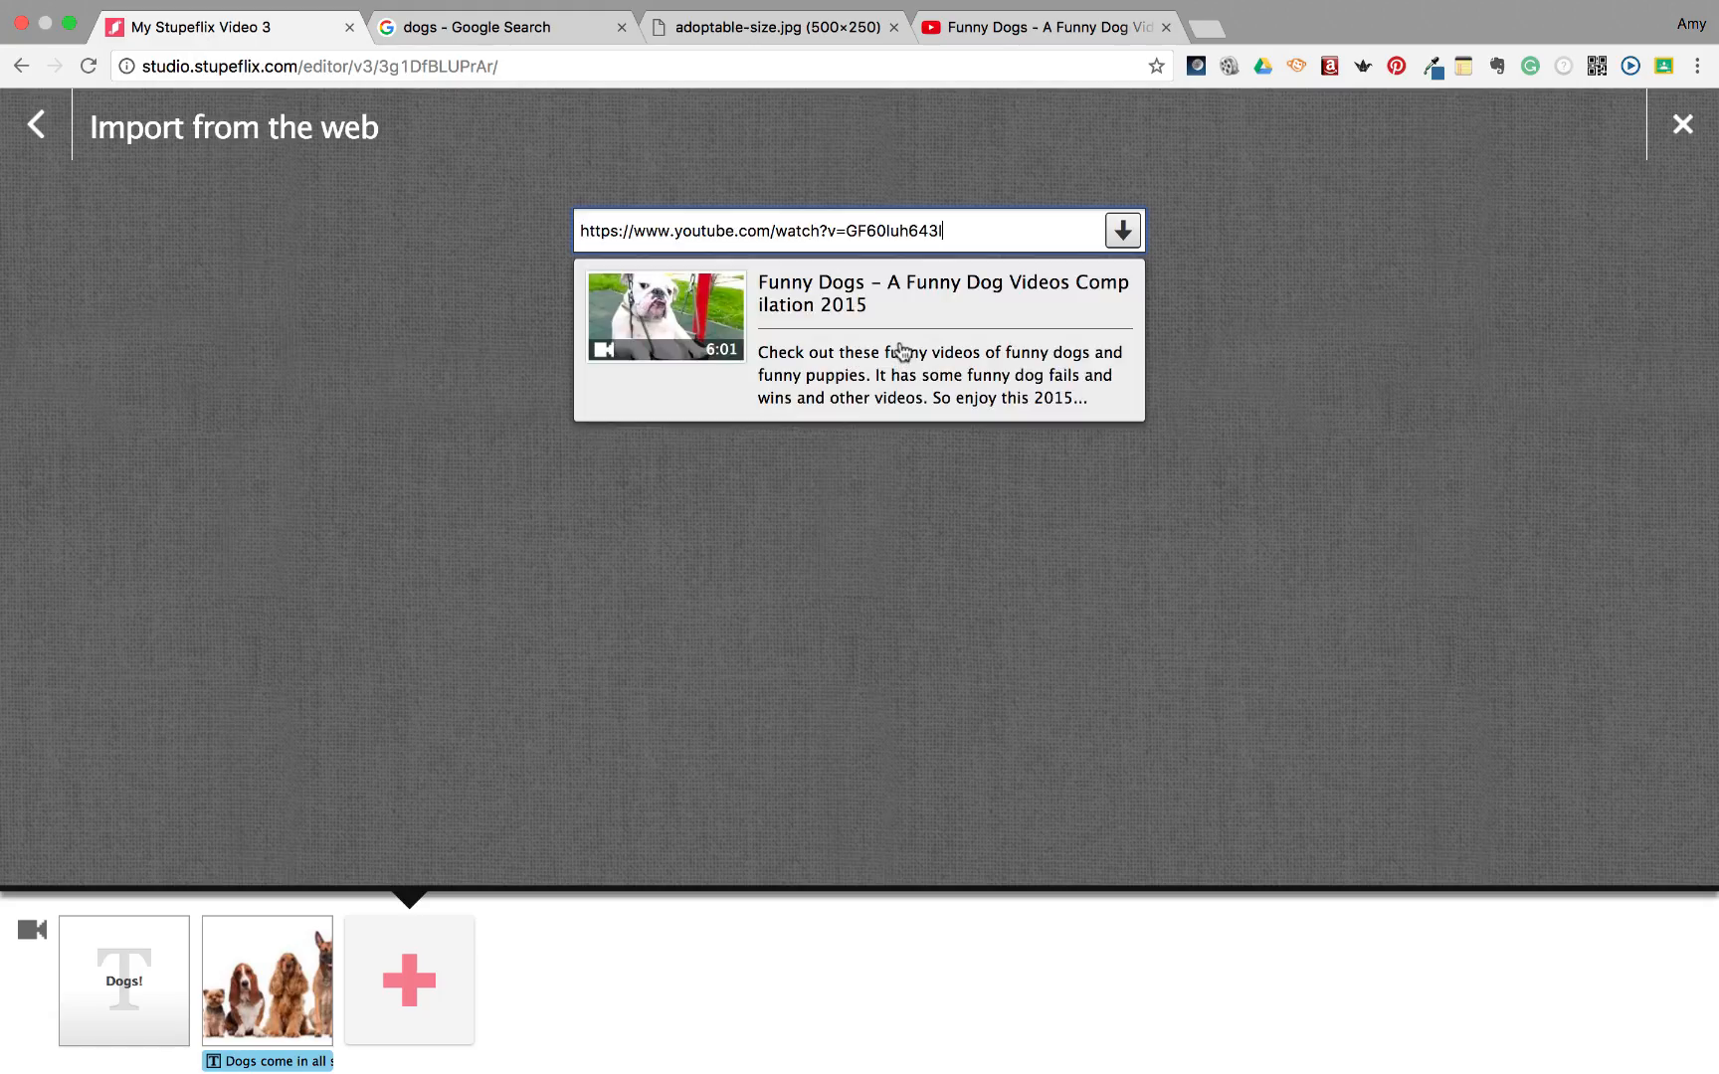
left_click(744, 308)
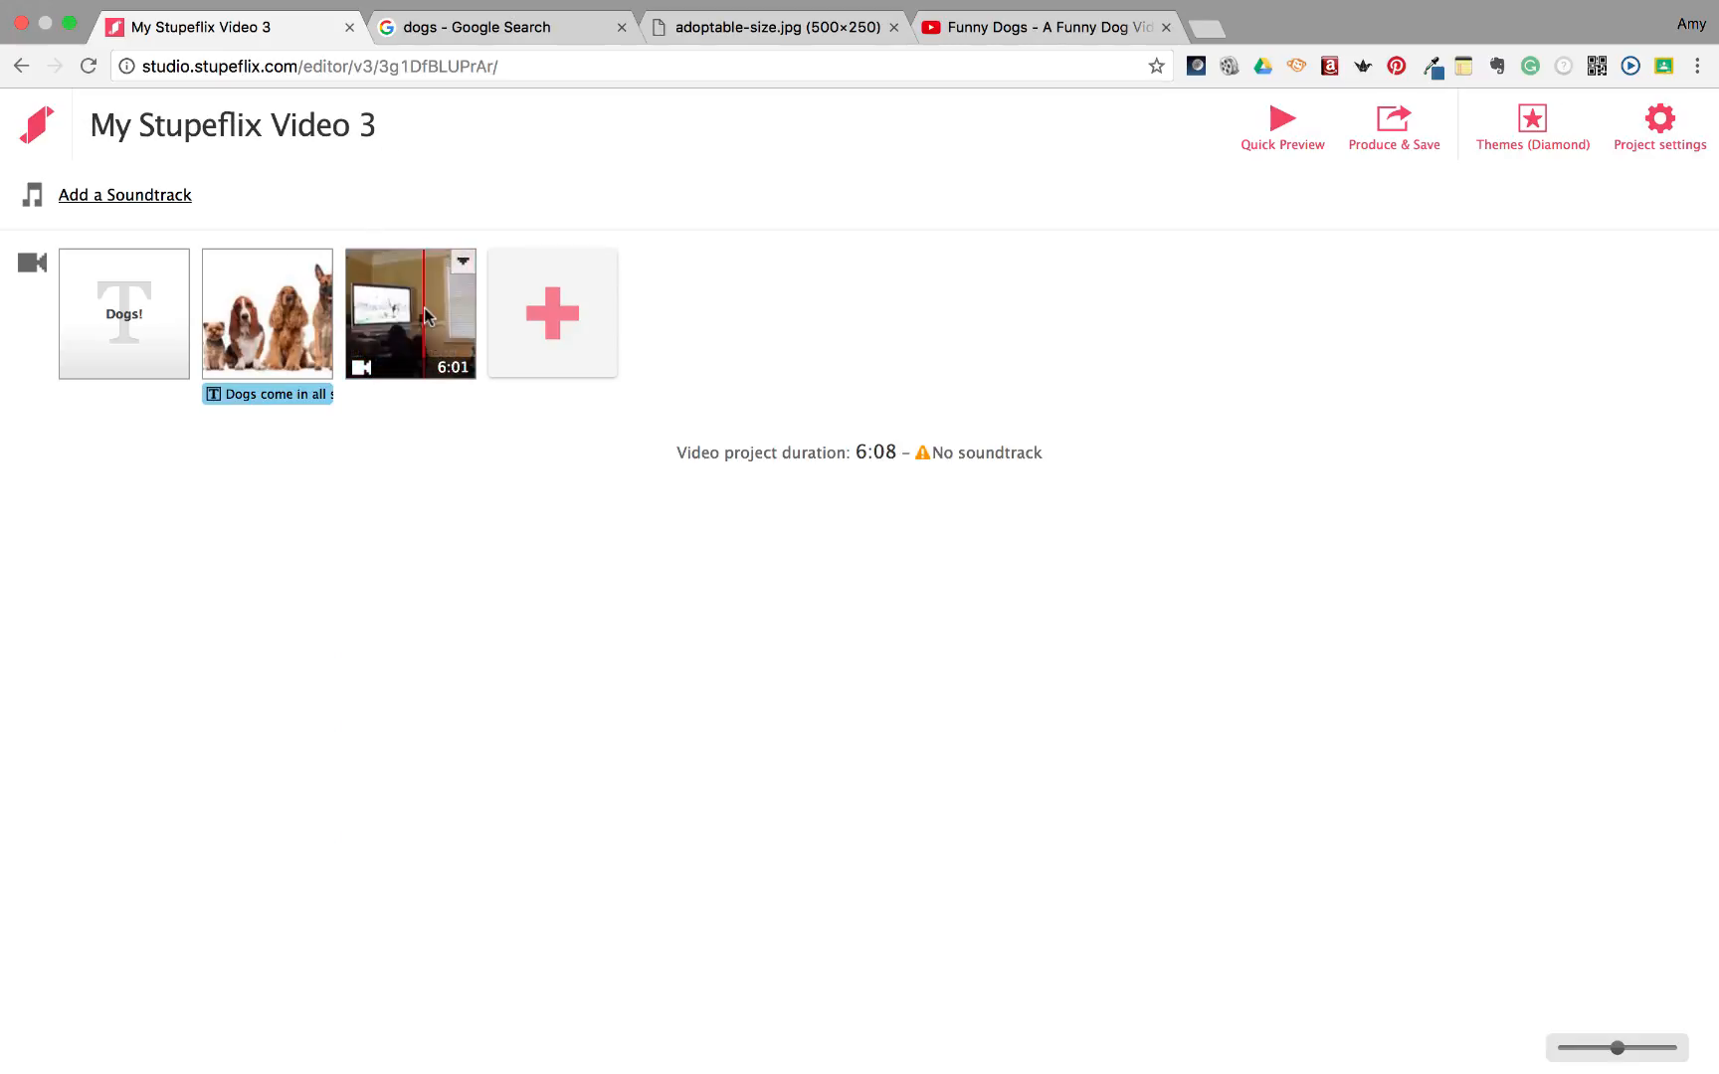
Step: Trim the Funny Dogs video to a section of about 42 seconds near its end
left_click(463, 262)
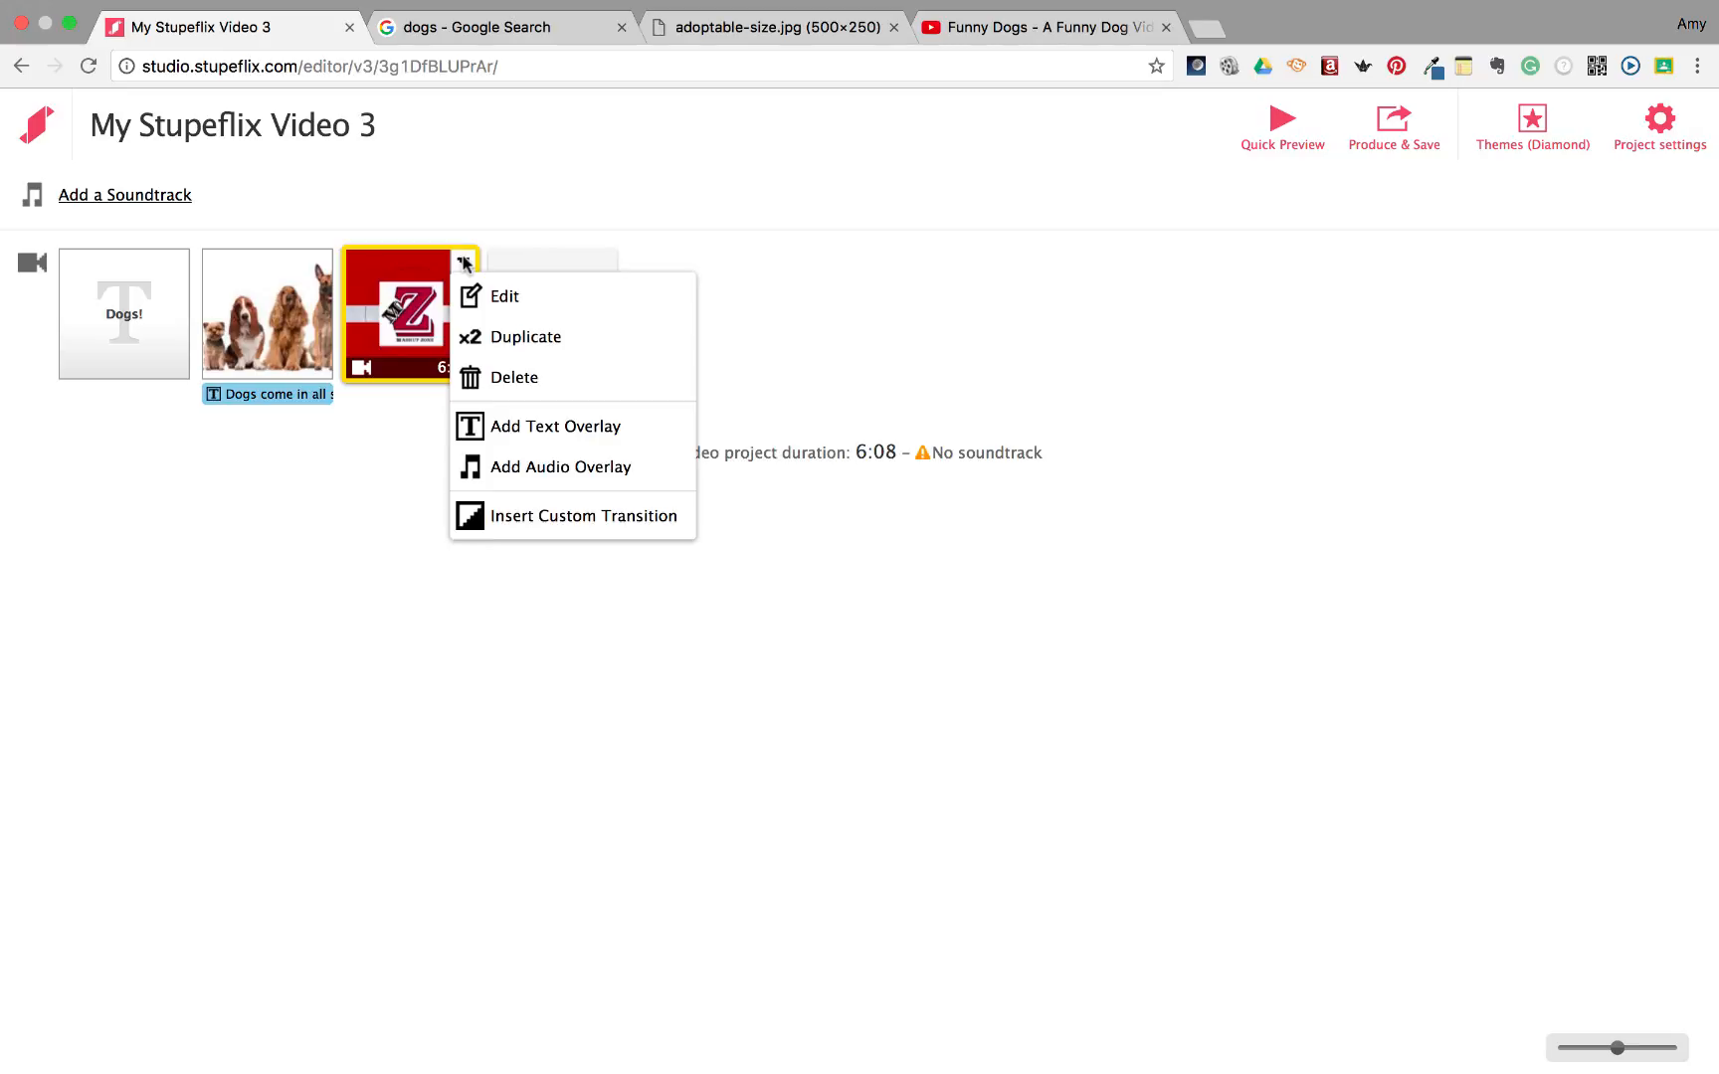
left_click(485, 297)
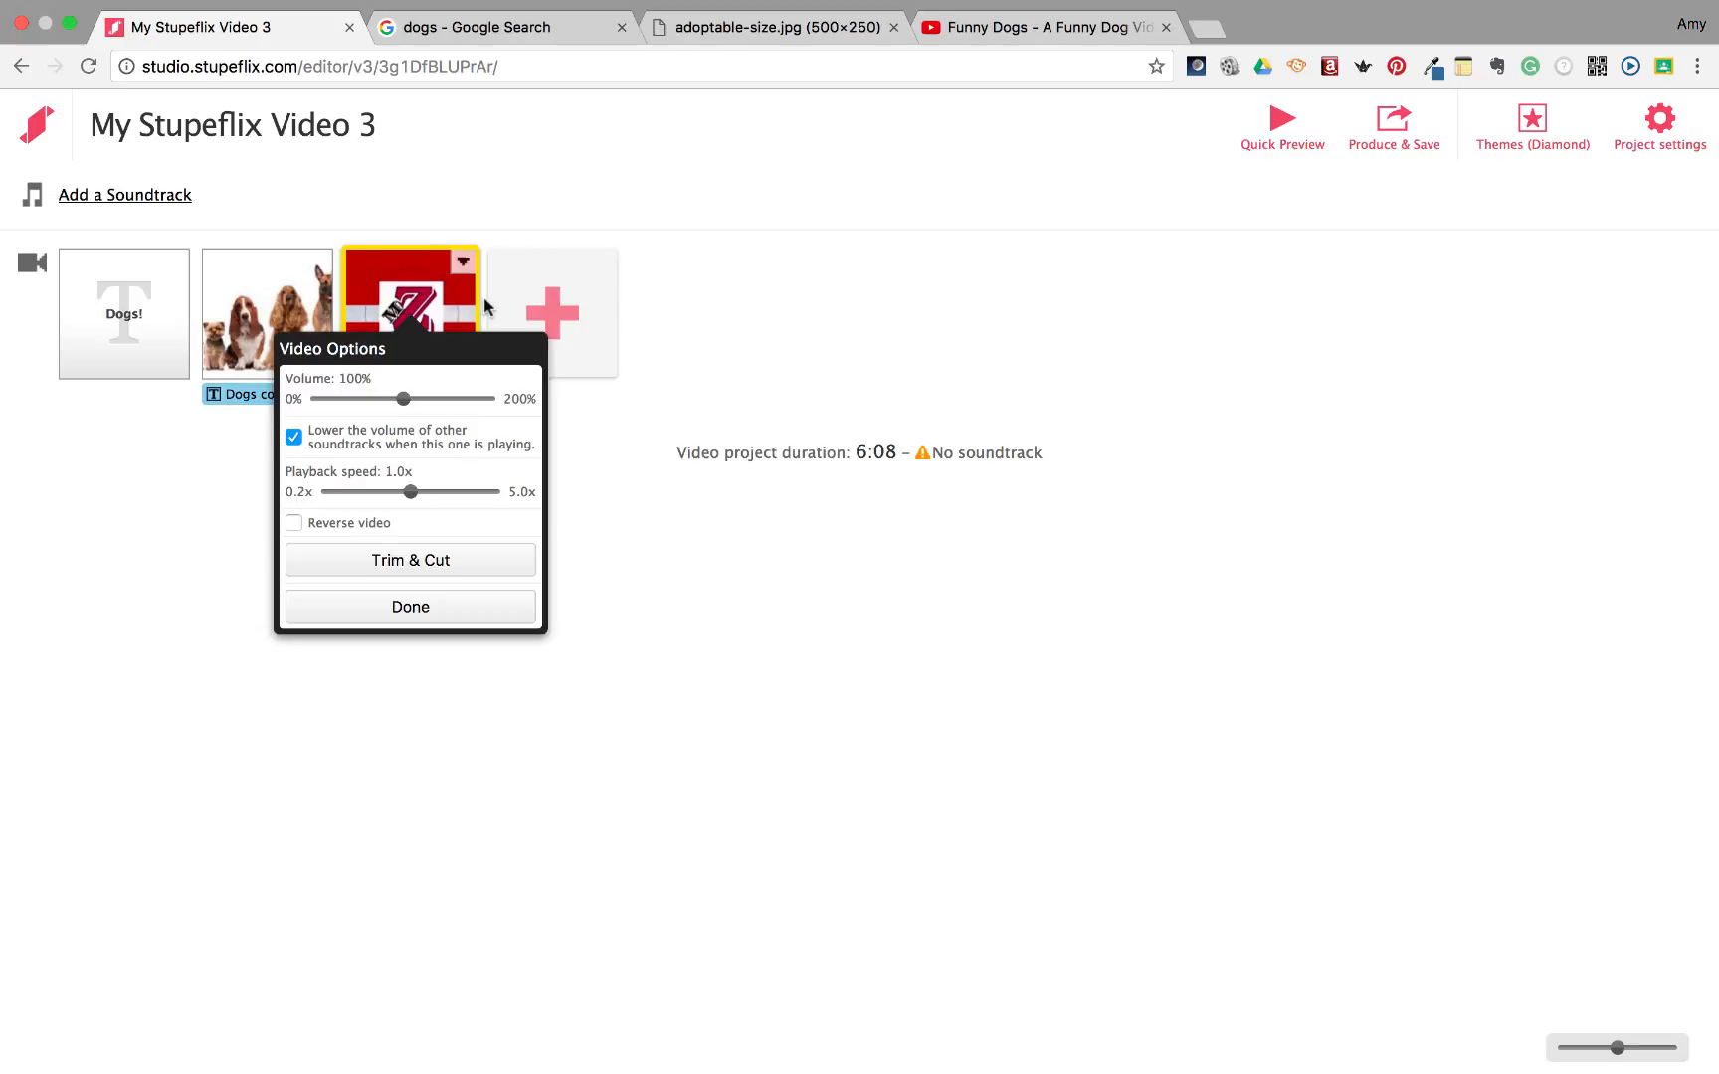
left_click(364, 560)
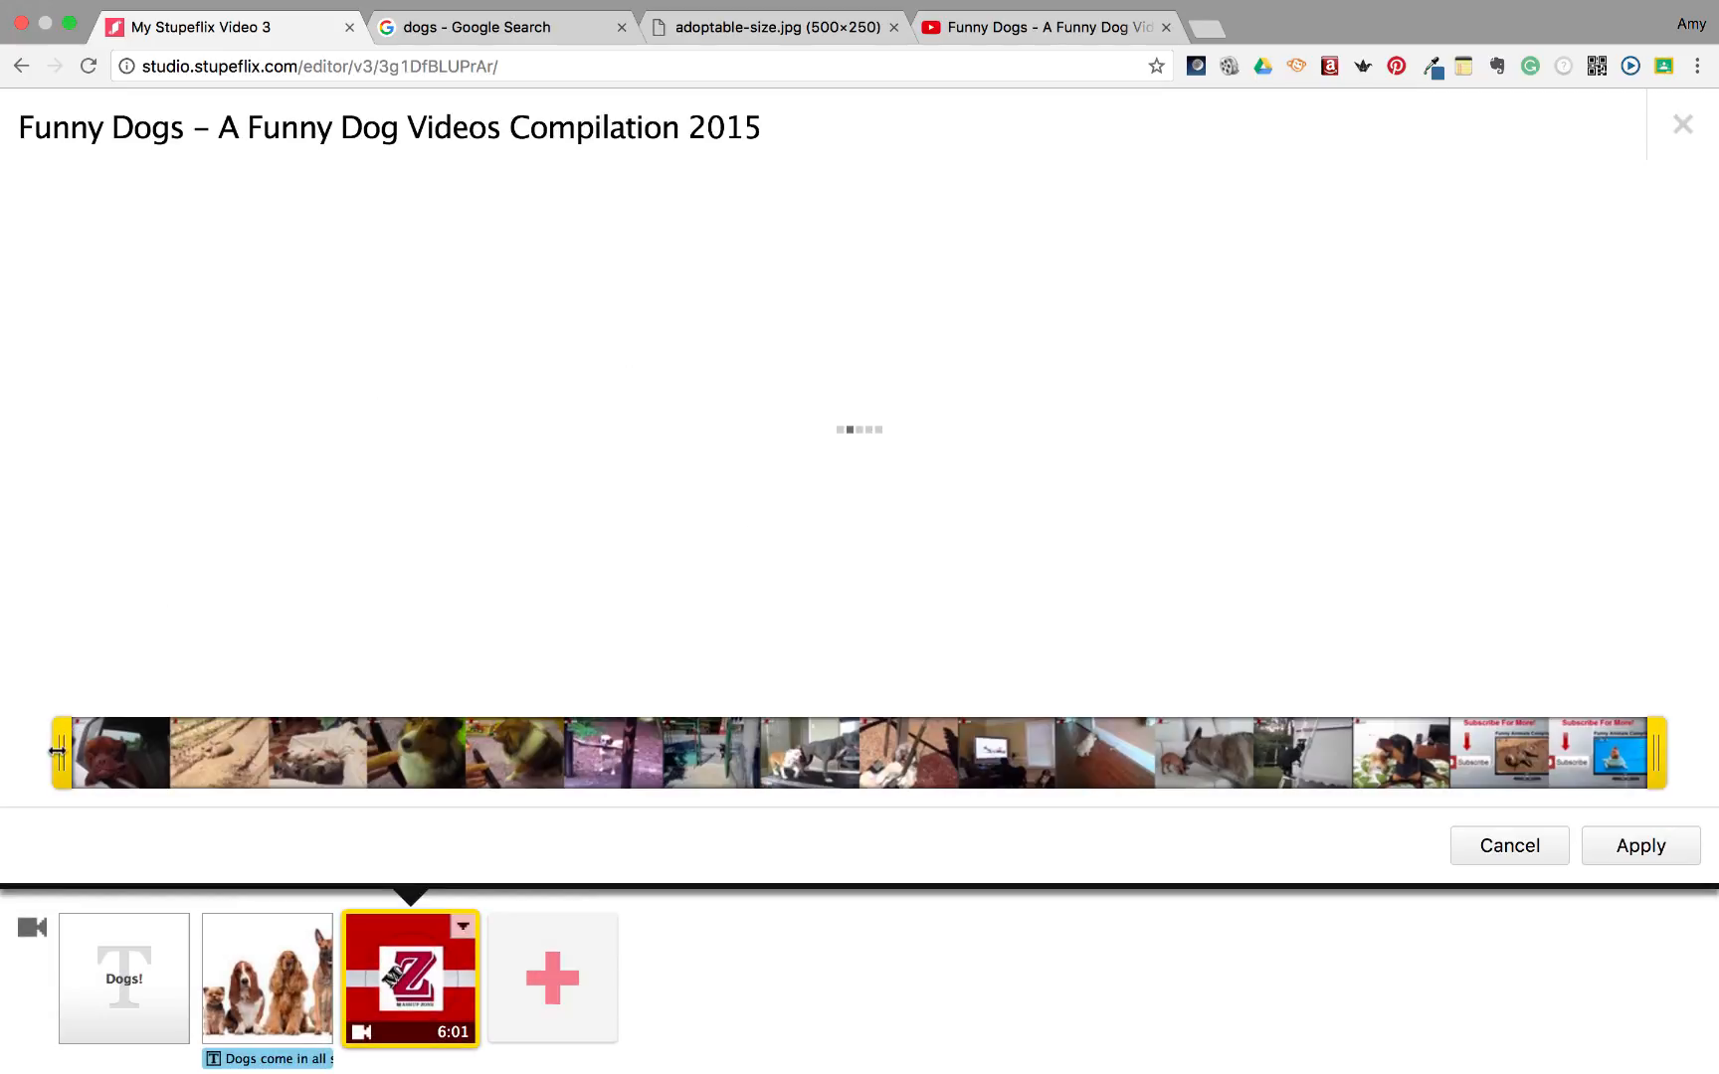
left_click_drag(66, 753, 1349, 739)
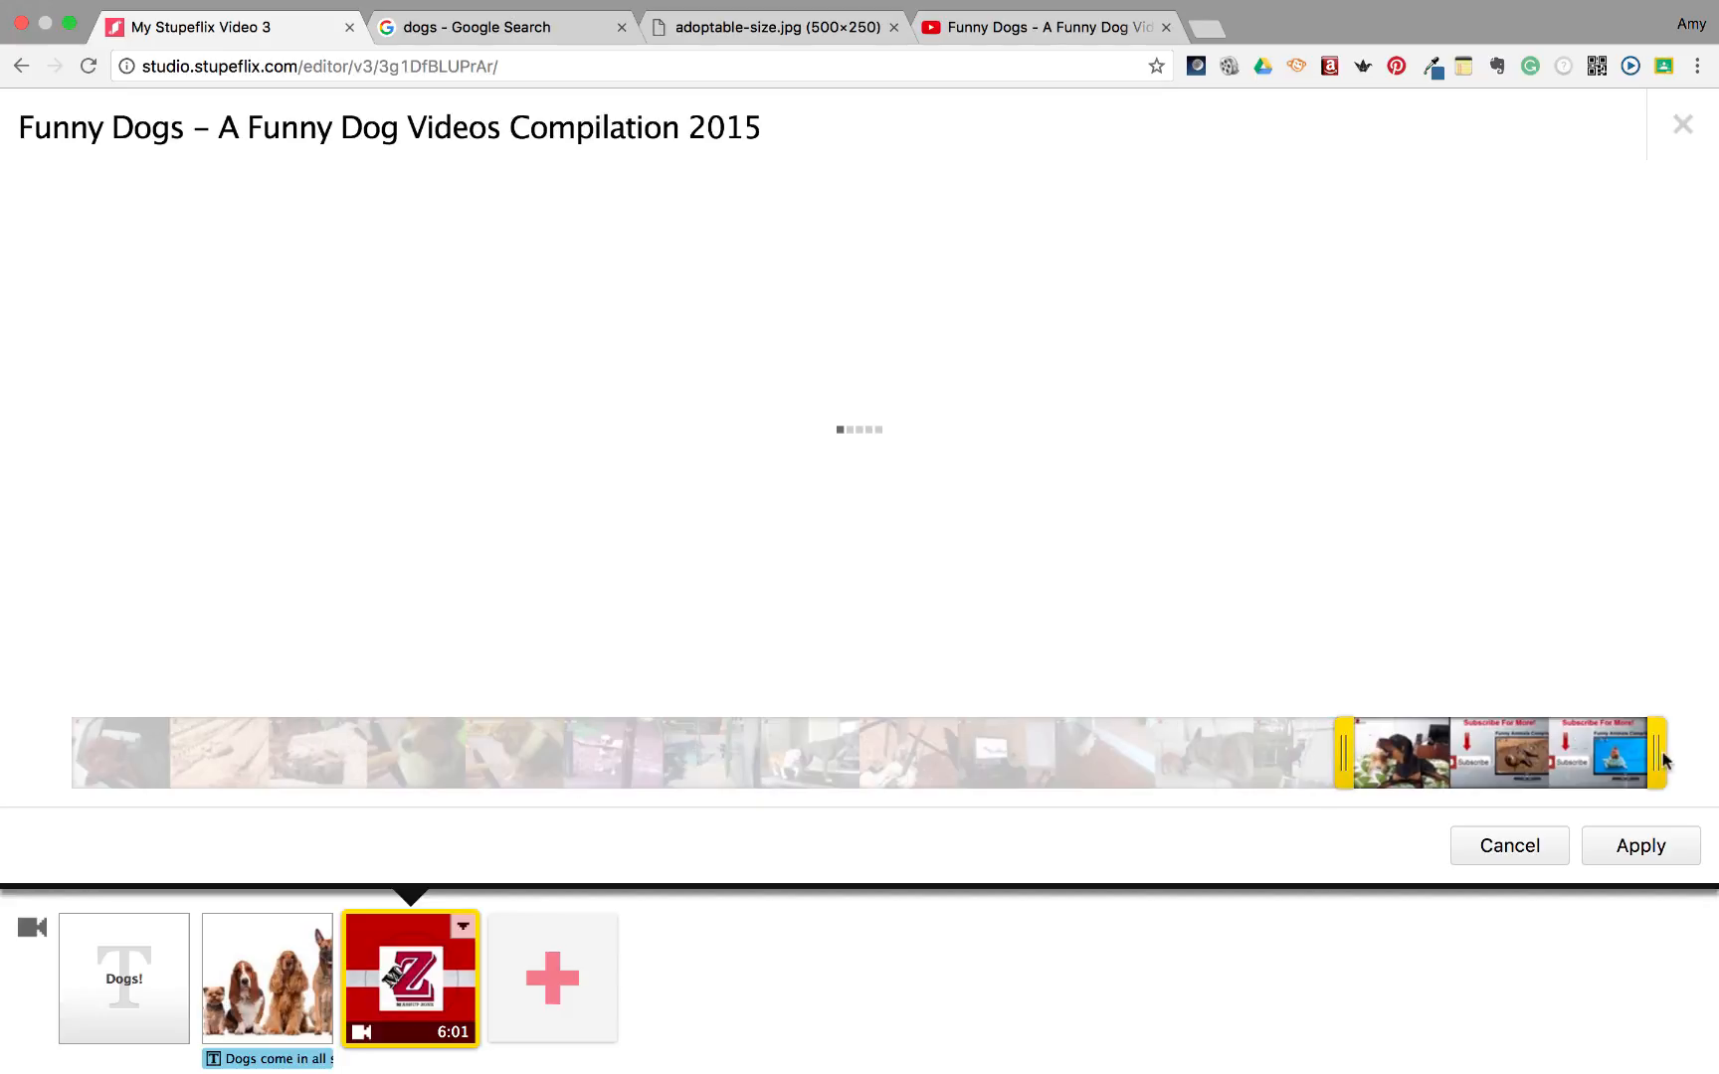
left_click_drag(1655, 753, 1531, 758)
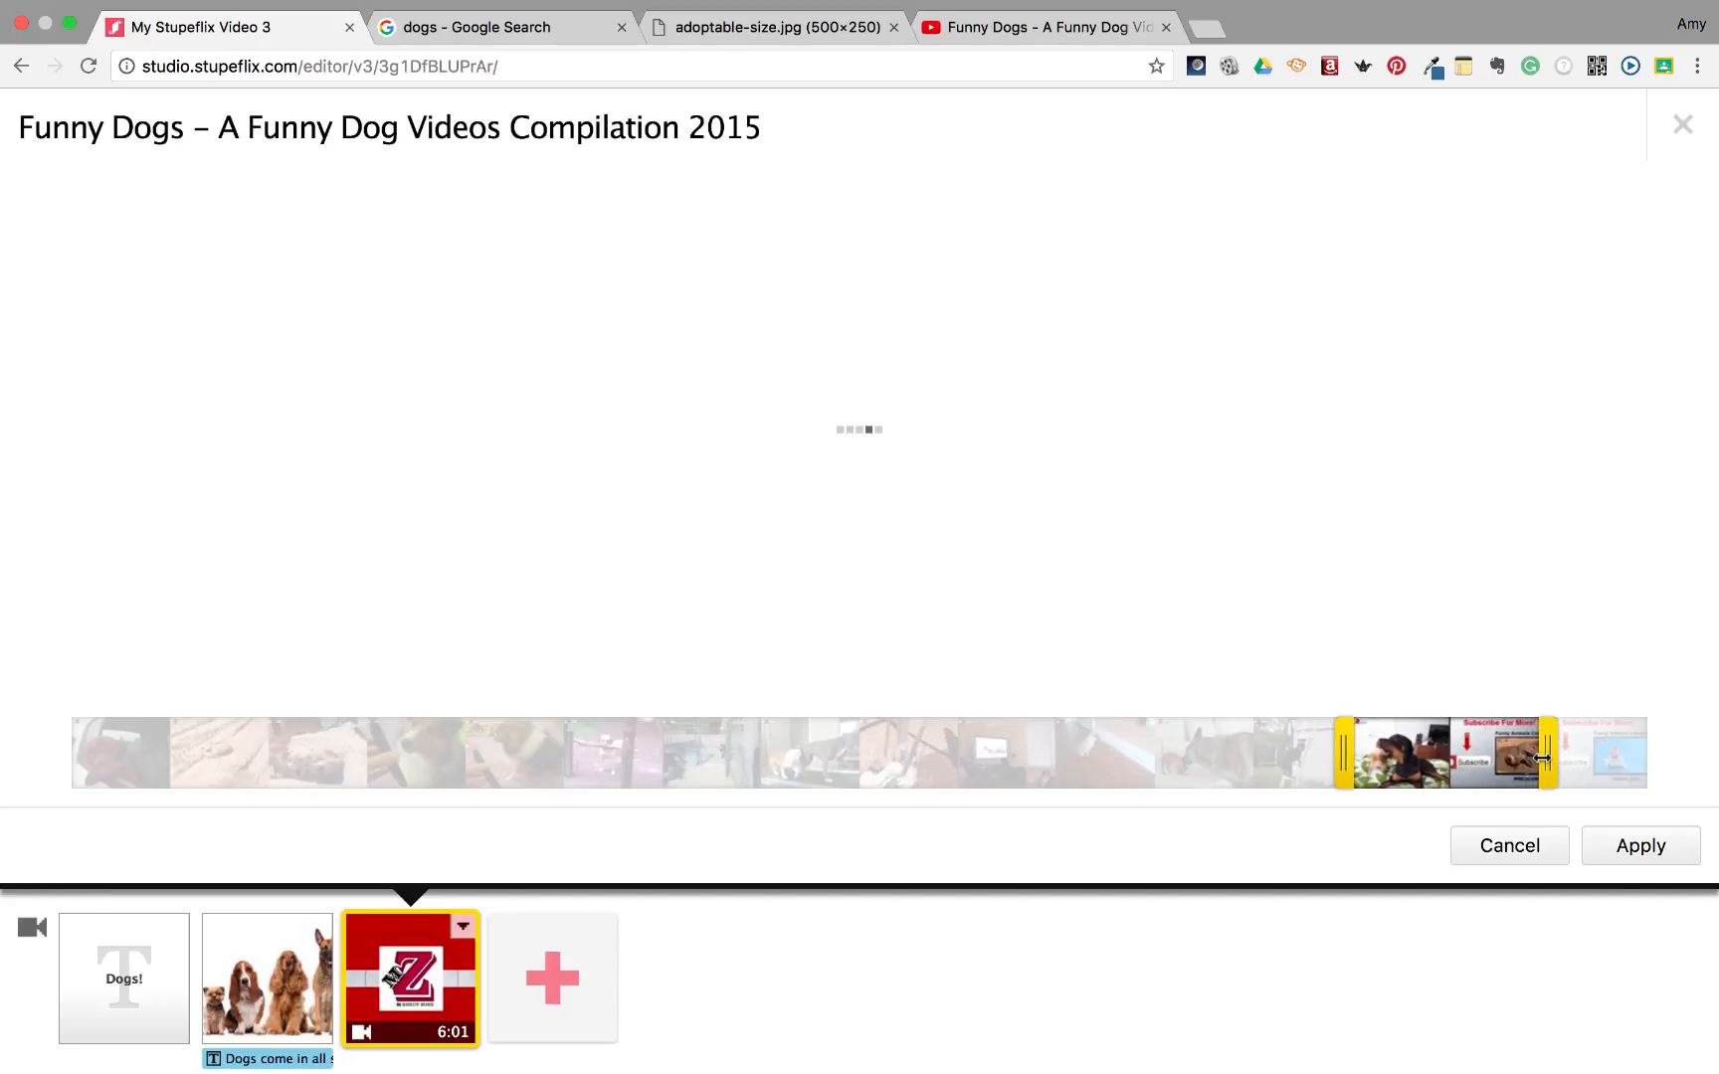
left_click(1627, 847)
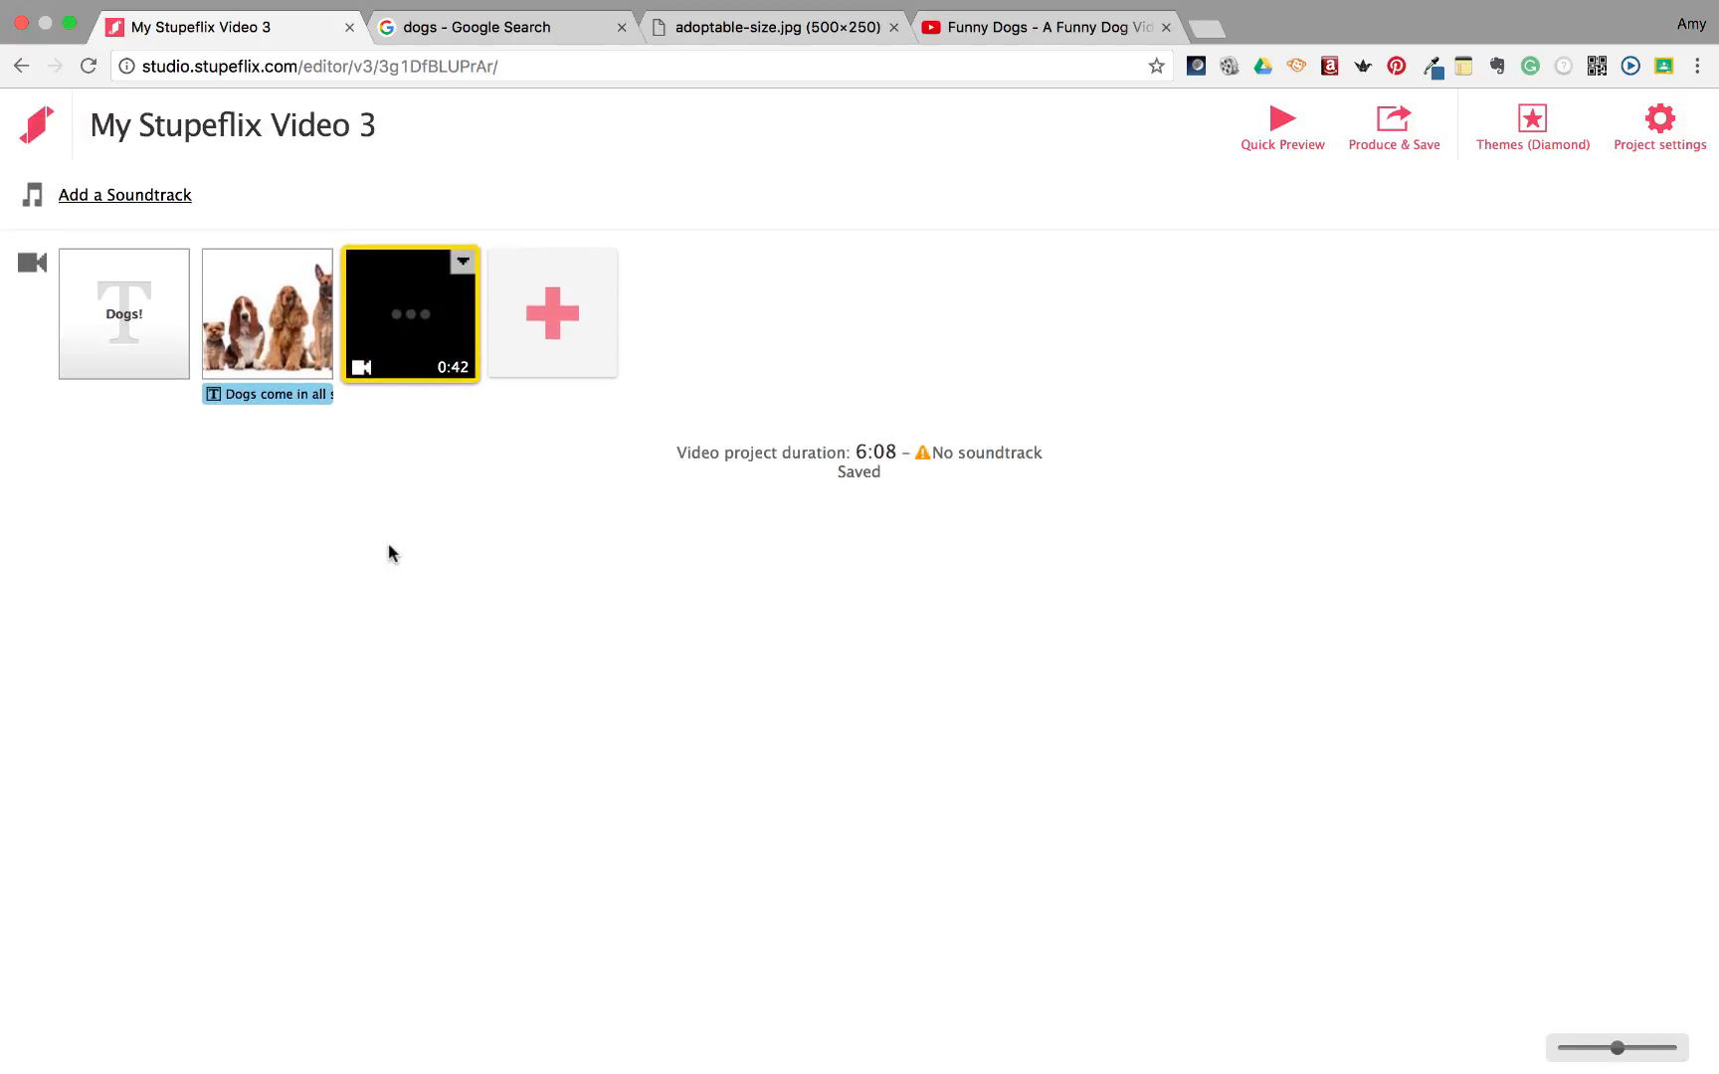
Step: Add a map slide after the video with the location "humane society, catawba county hickory nc"
left_click(548, 310)
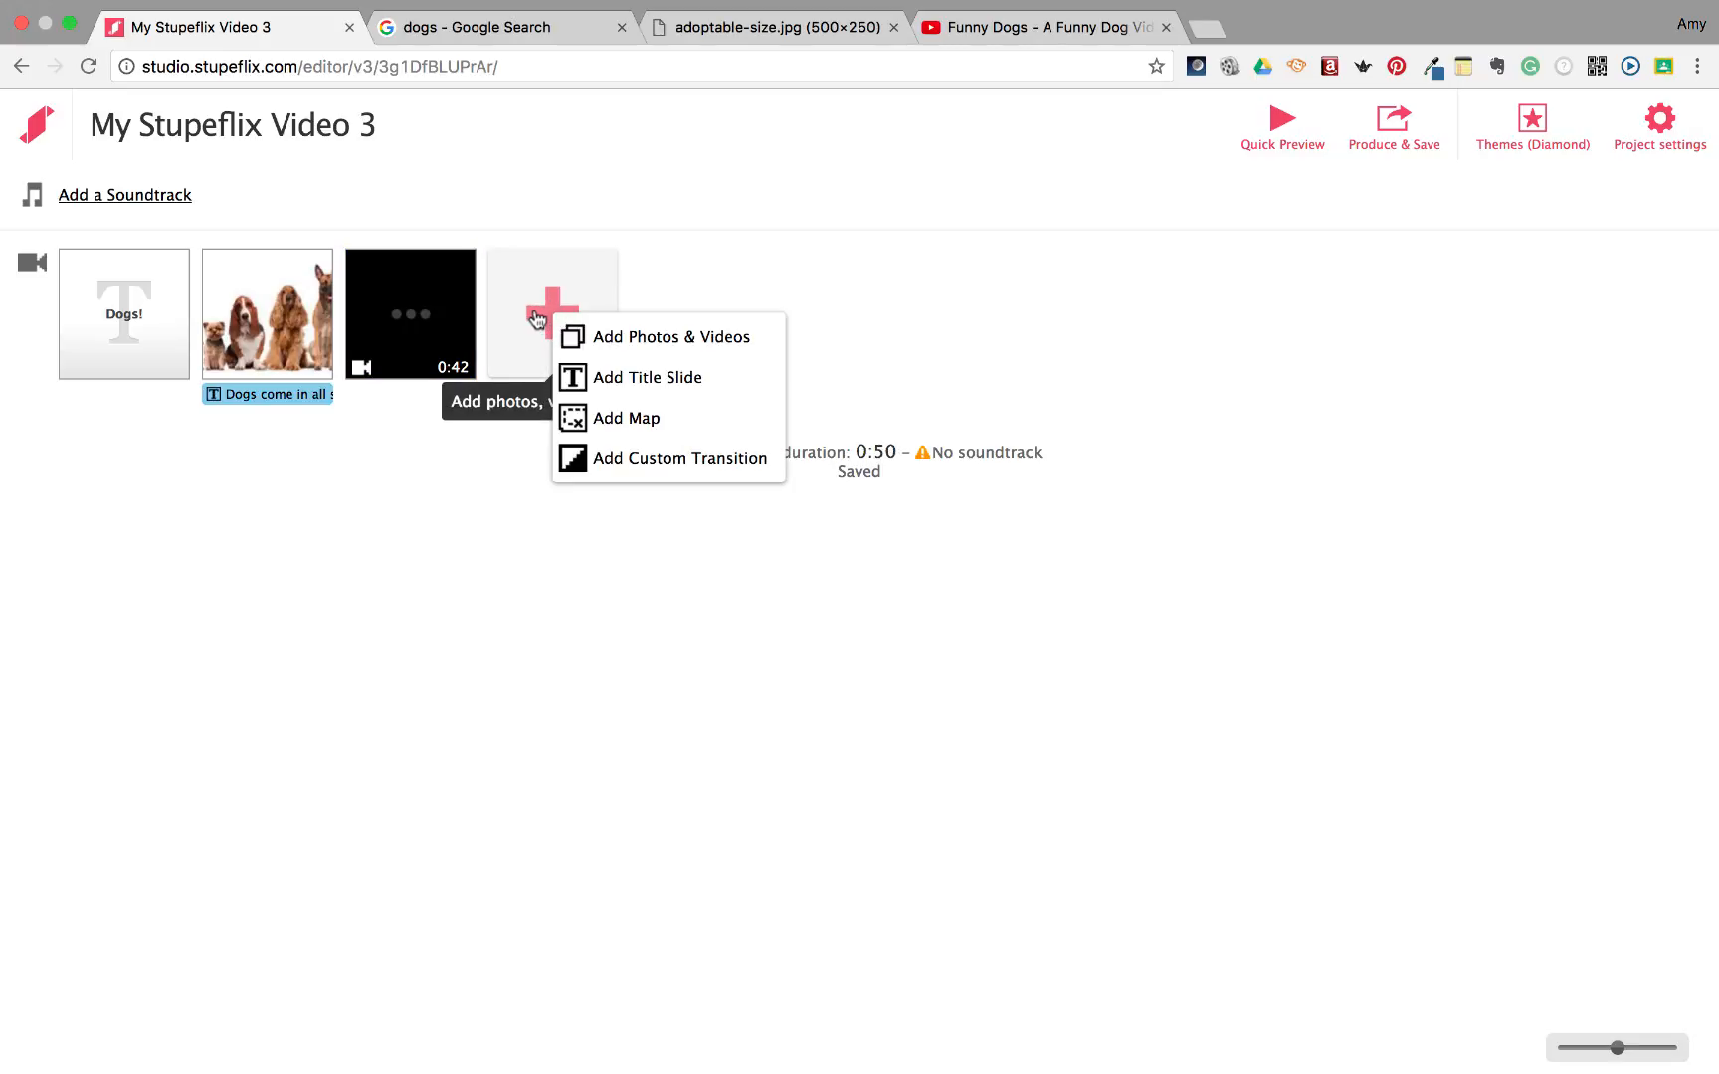
left_click(628, 419)
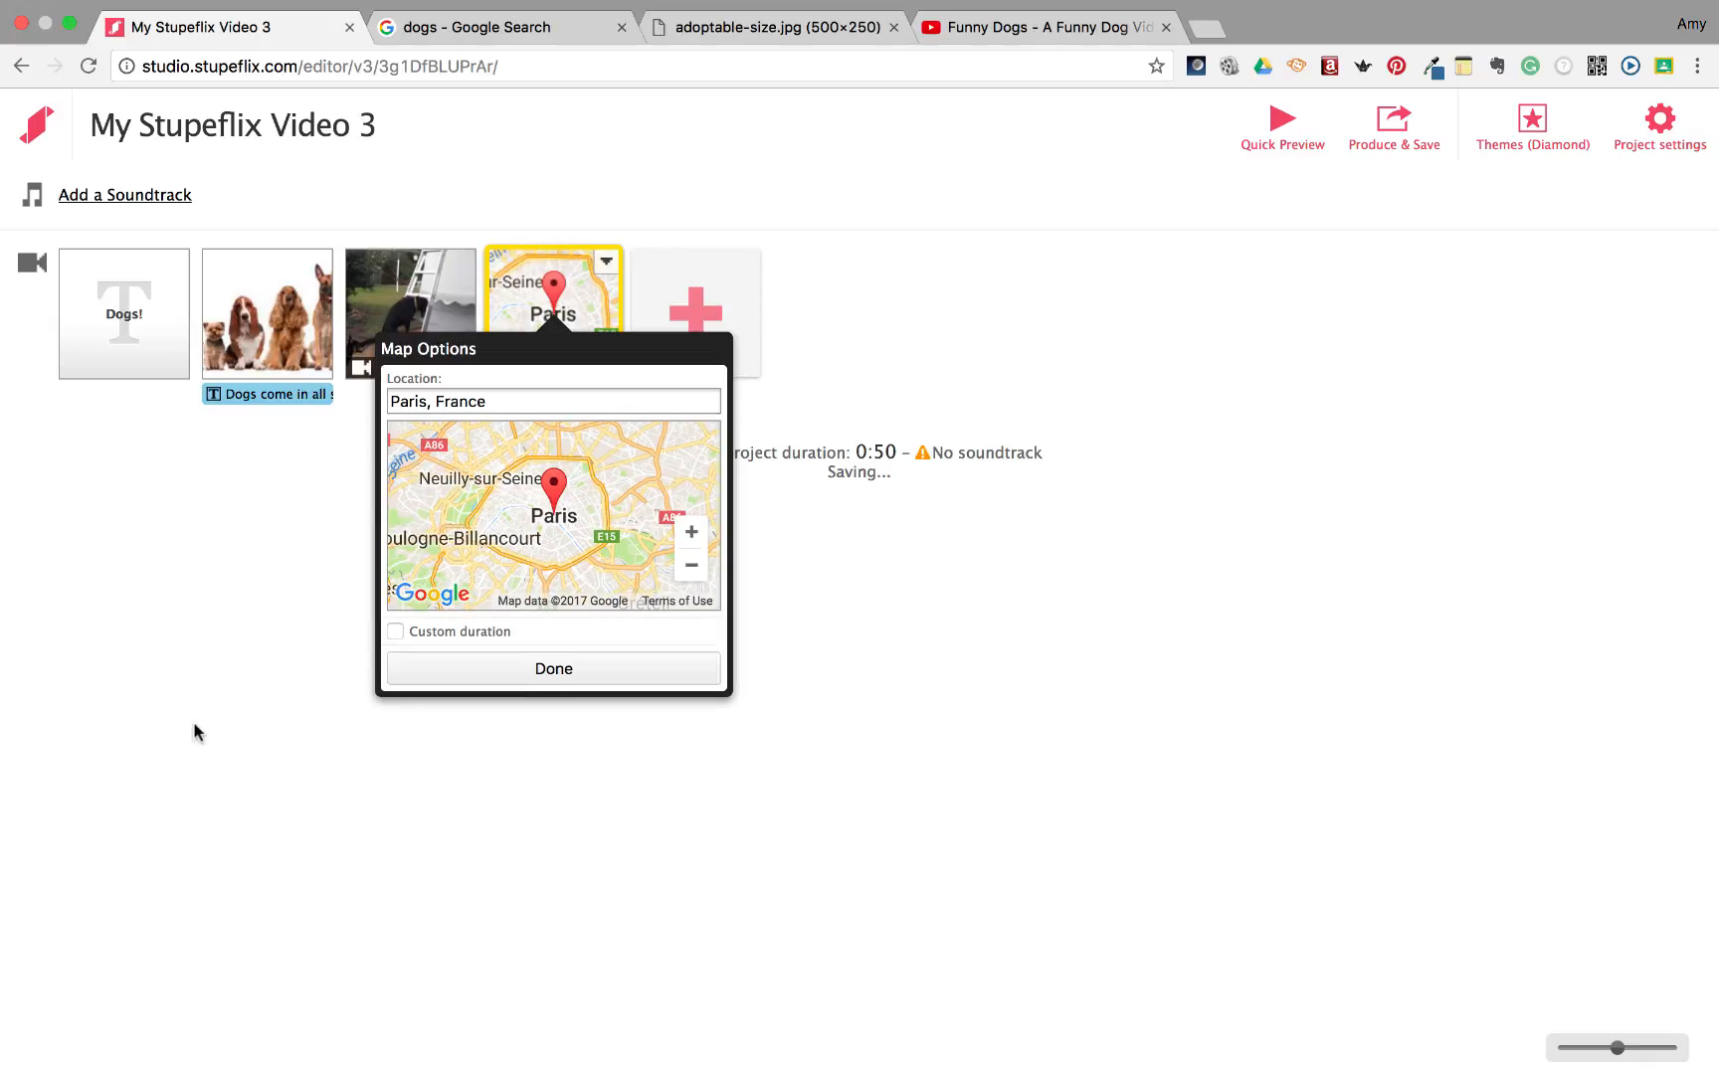
left_click(517, 398)
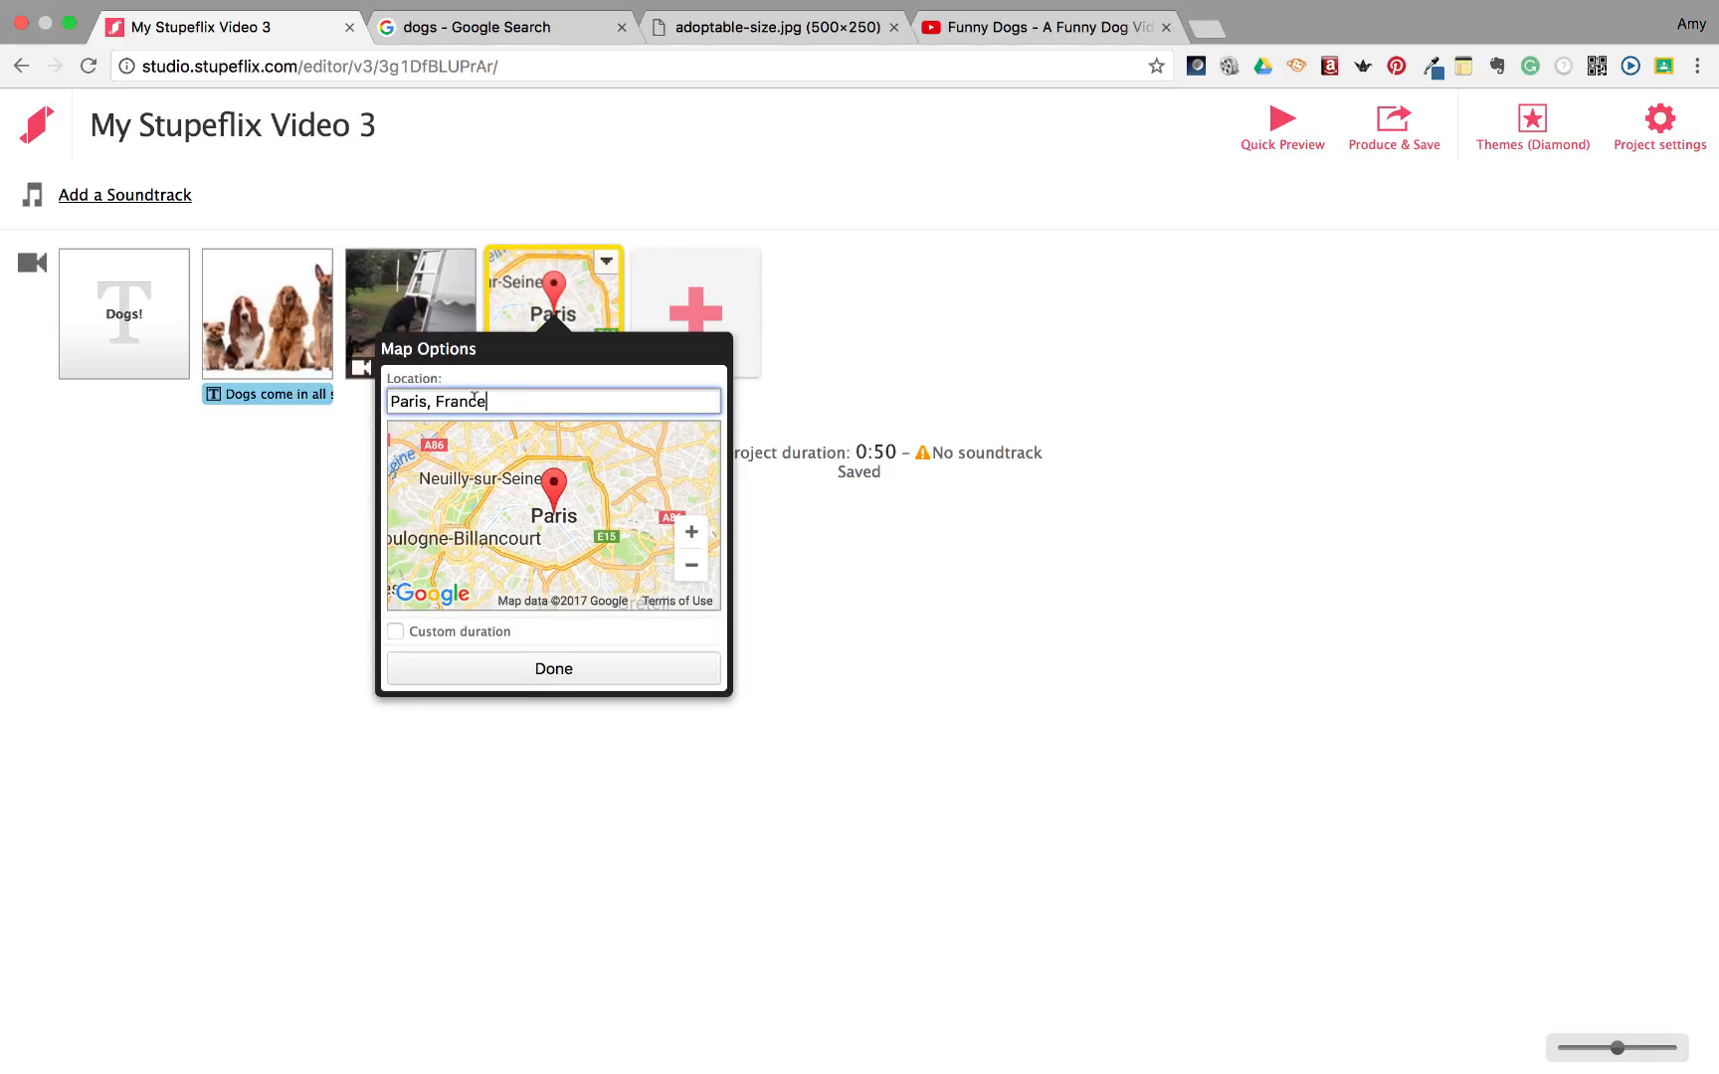
triple_click(474, 399)
type("humane society")
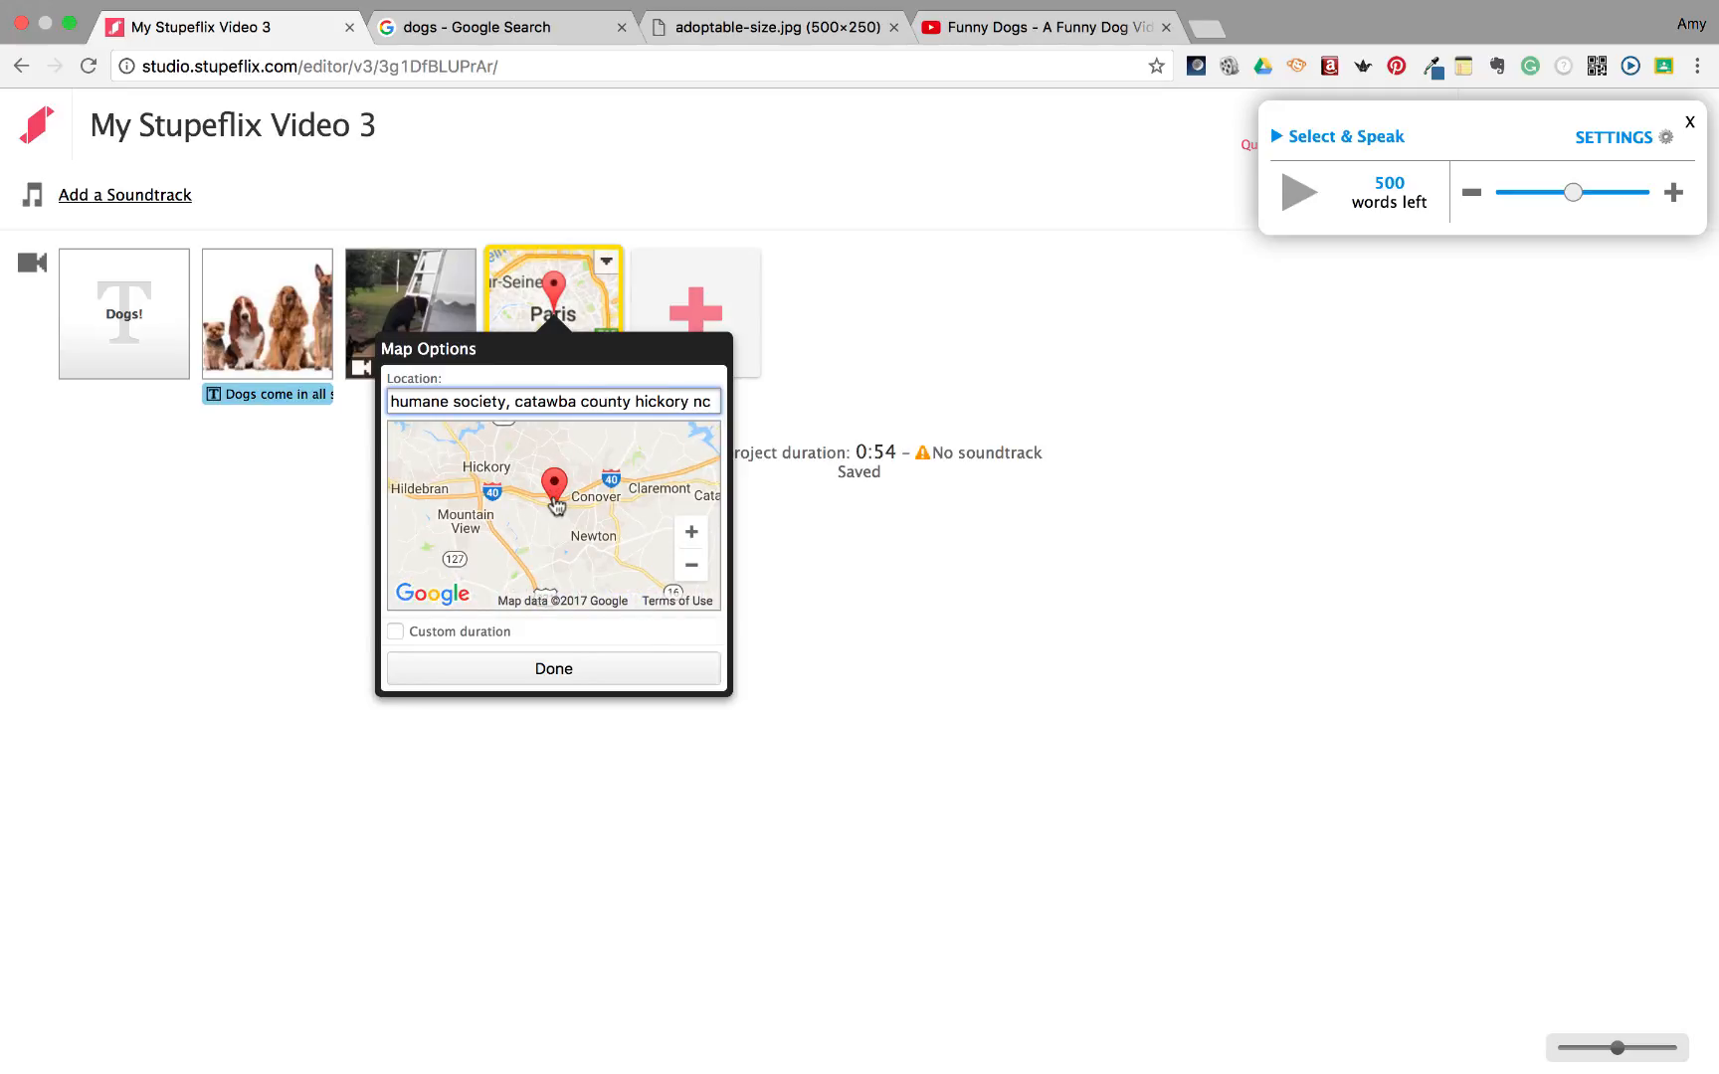
left_click(538, 672)
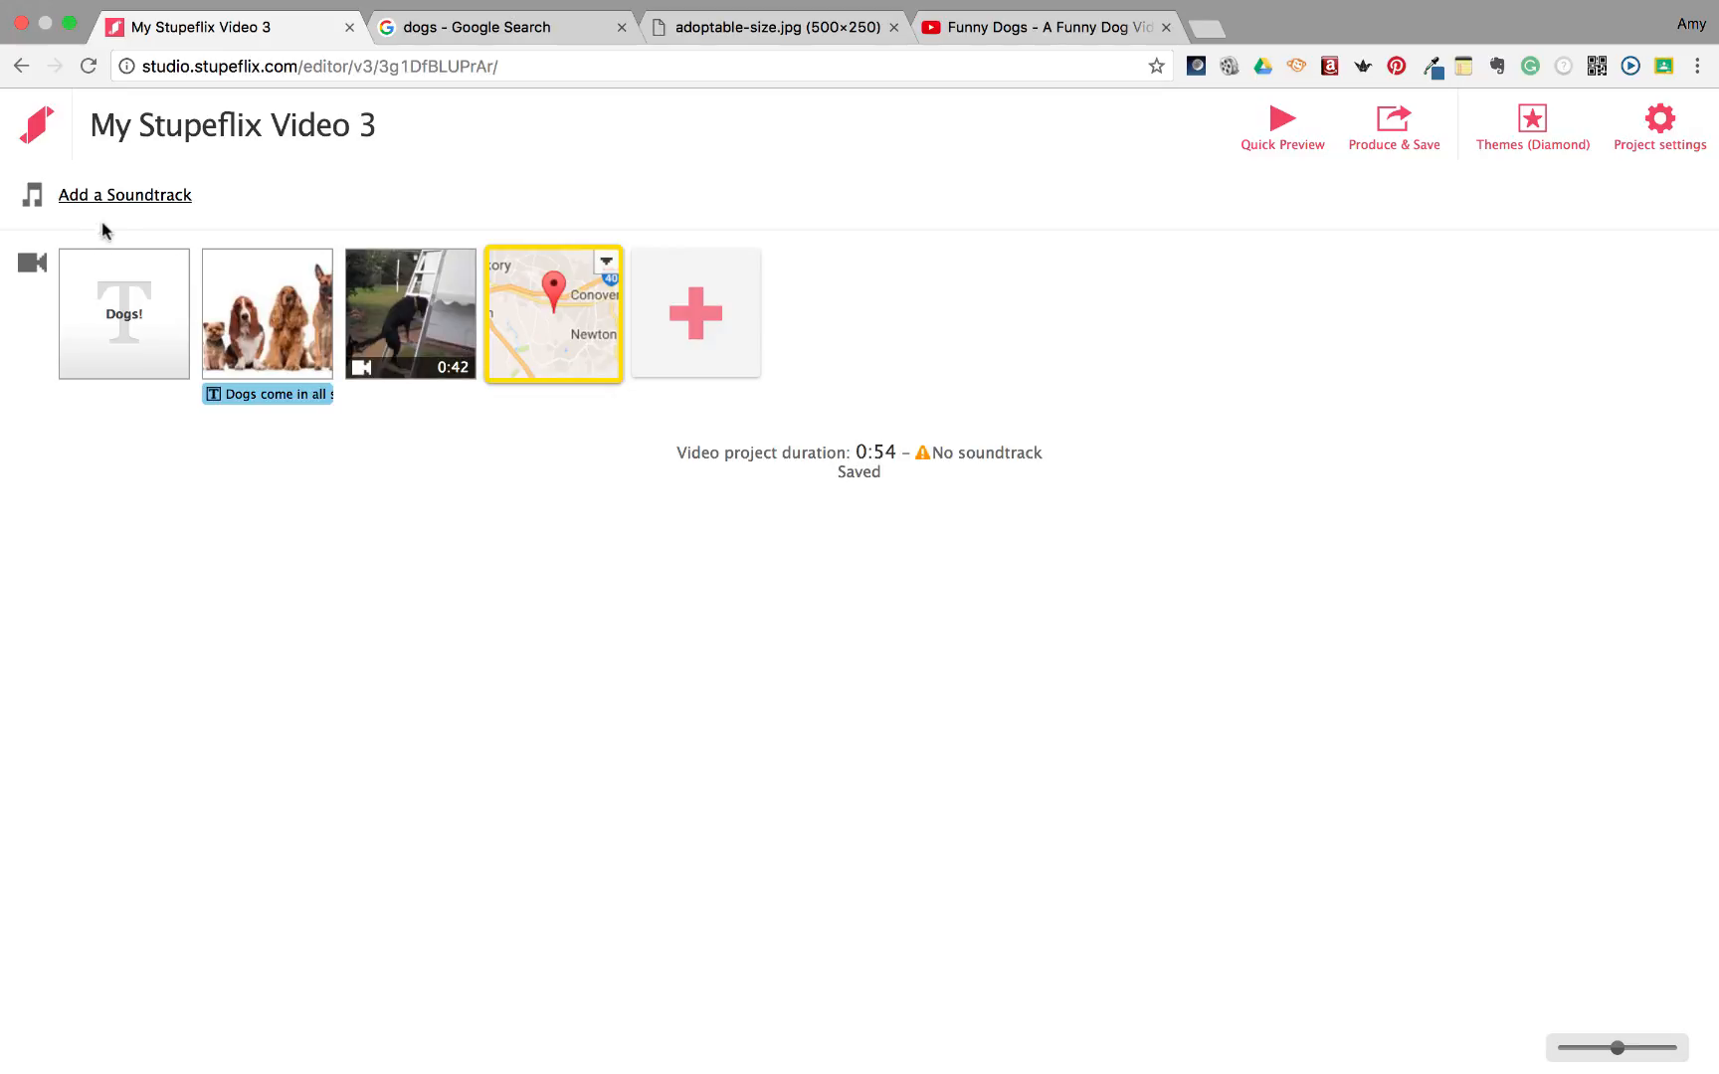
Step: Add "Cleo's Welcome" from the audio library's Pop/Rock genre as the project's soundtrack
left_click(146, 197)
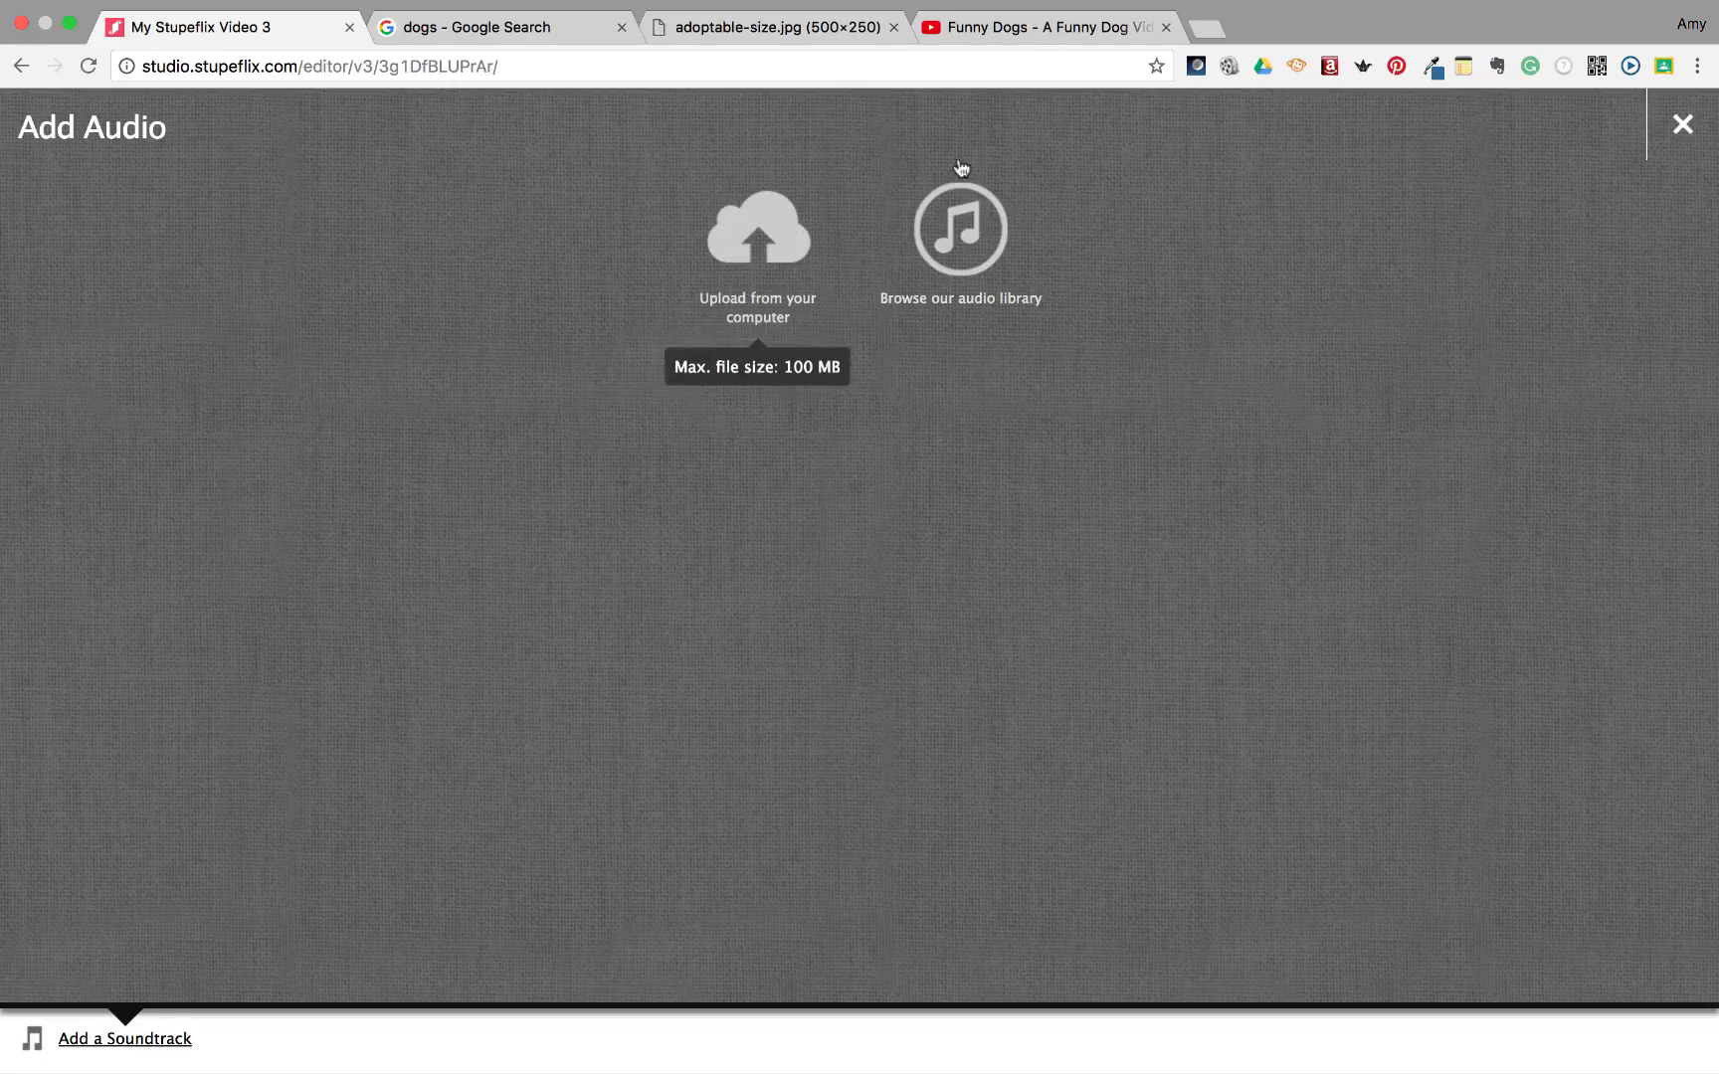
left_click(962, 227)
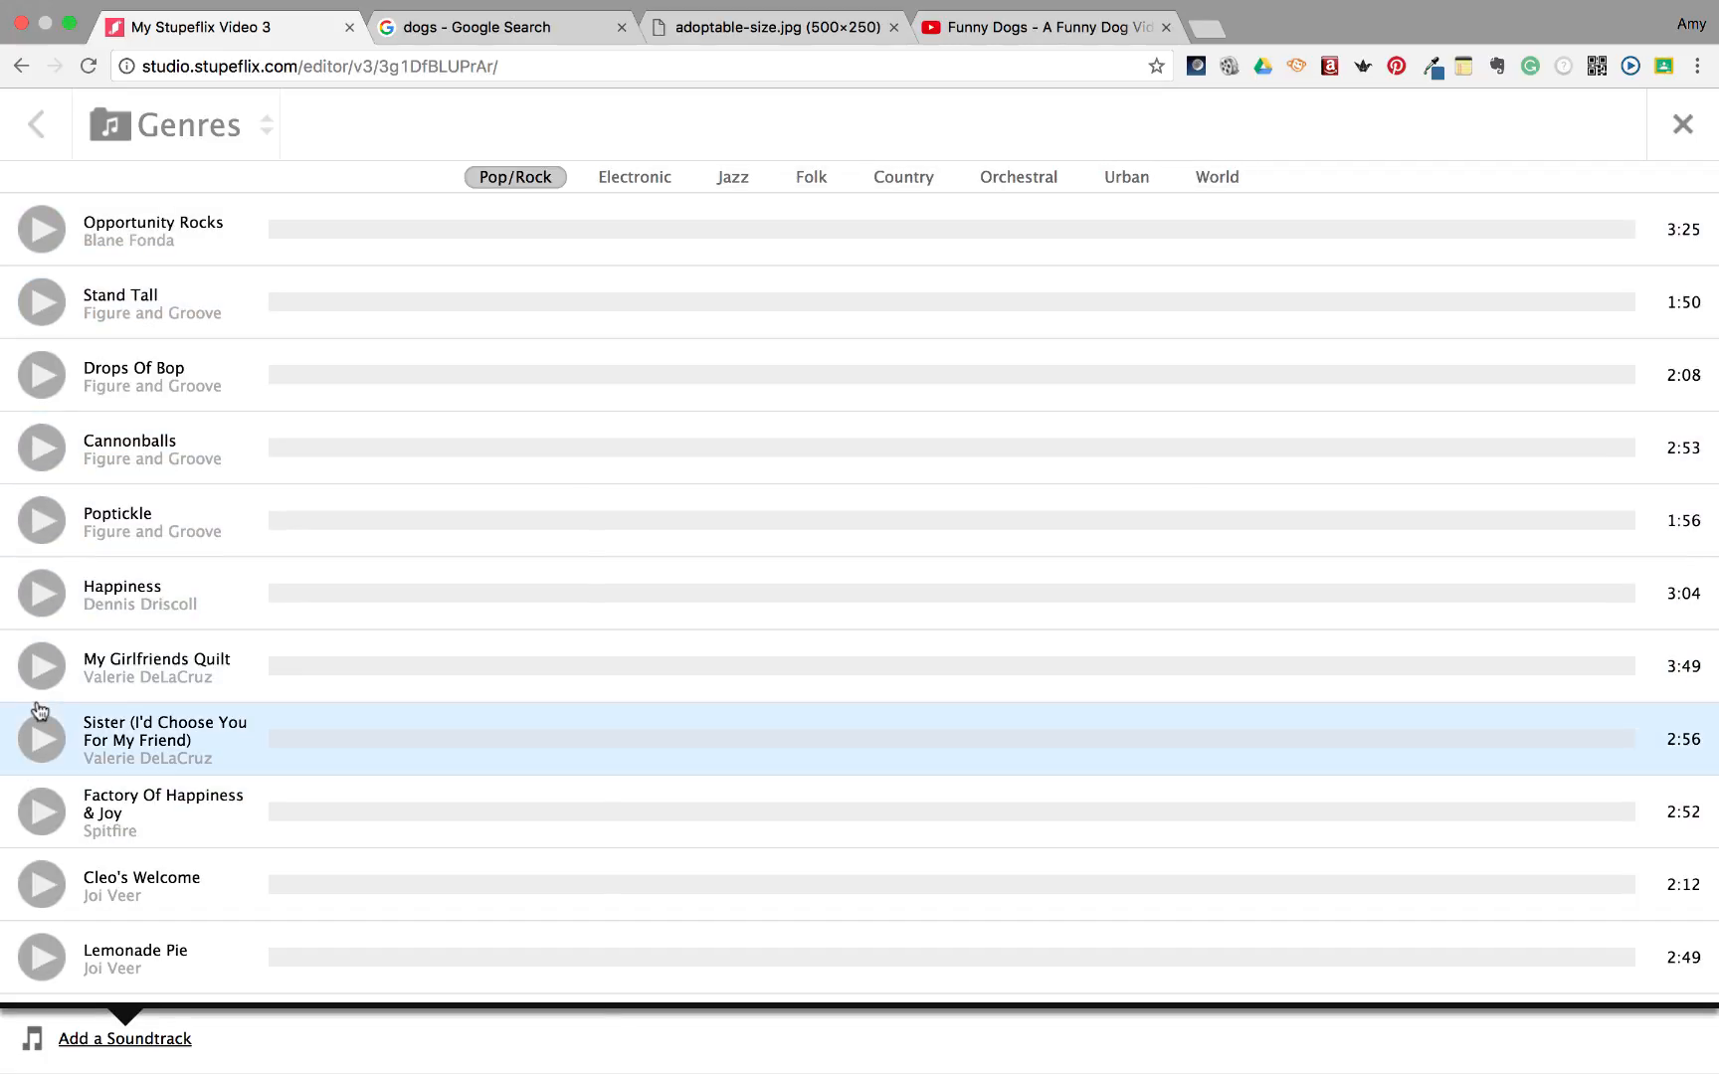
left_click(53, 893)
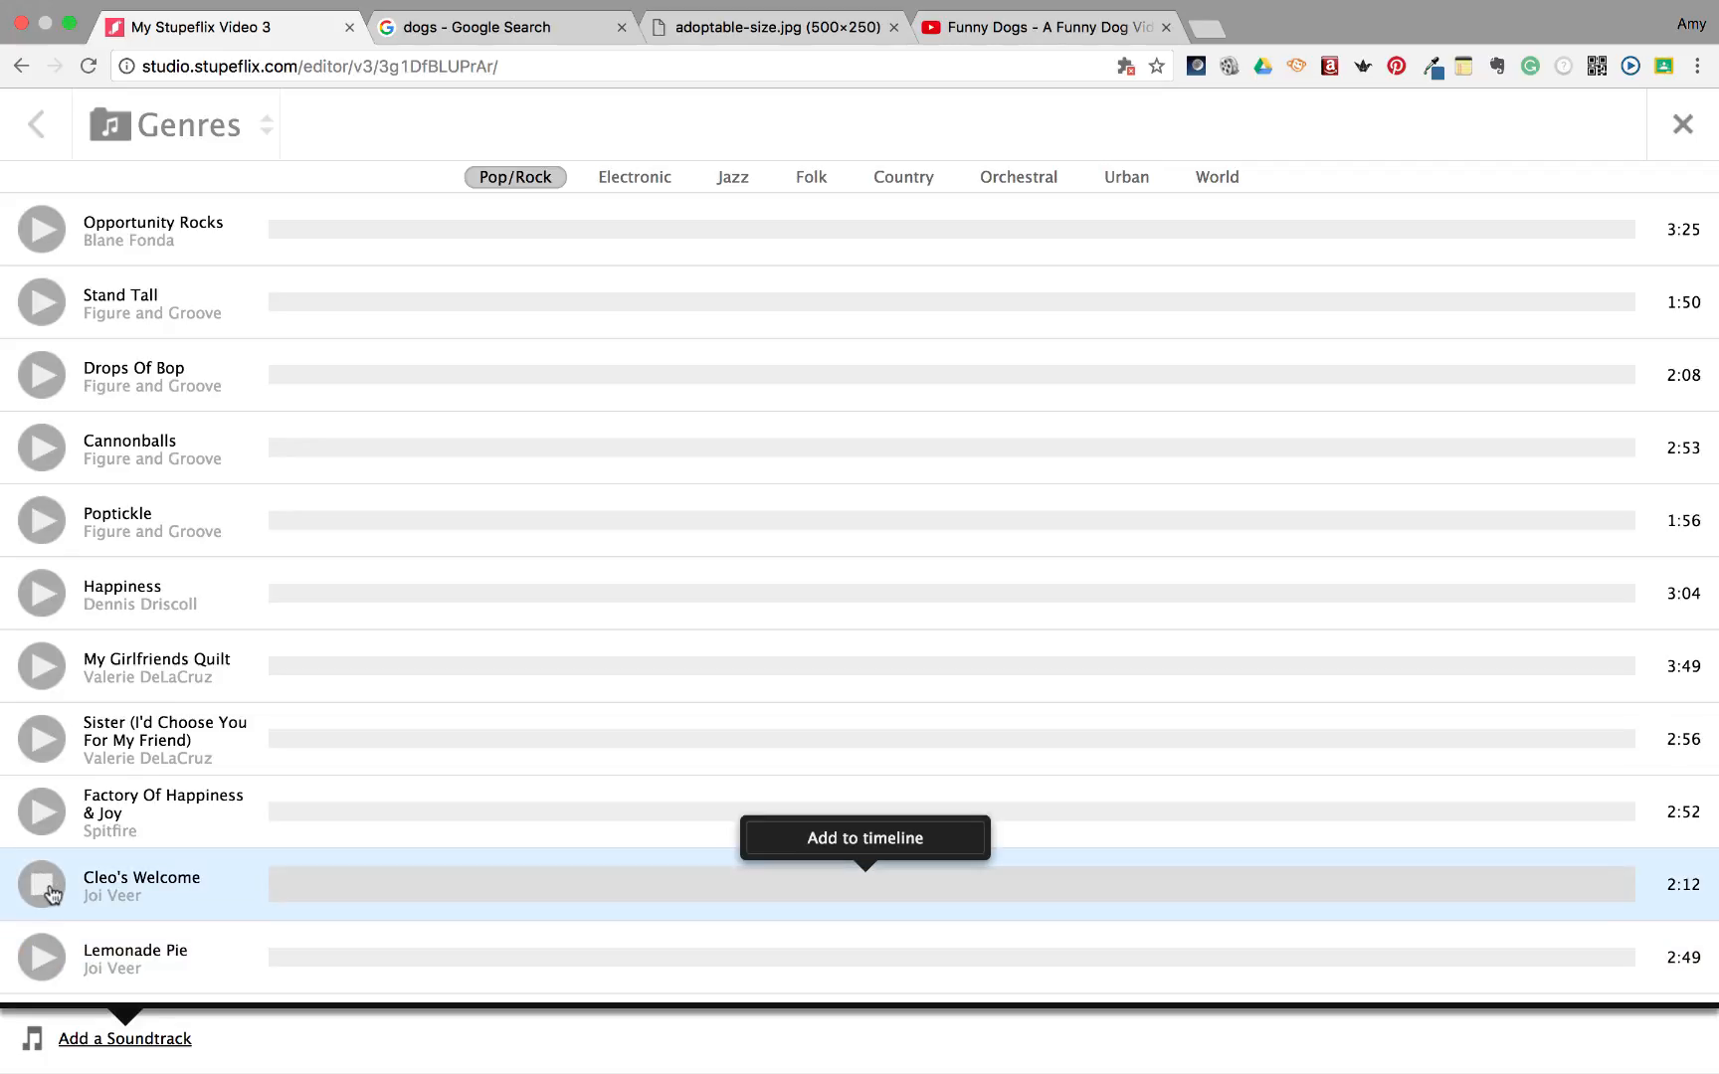
left_click(960, 838)
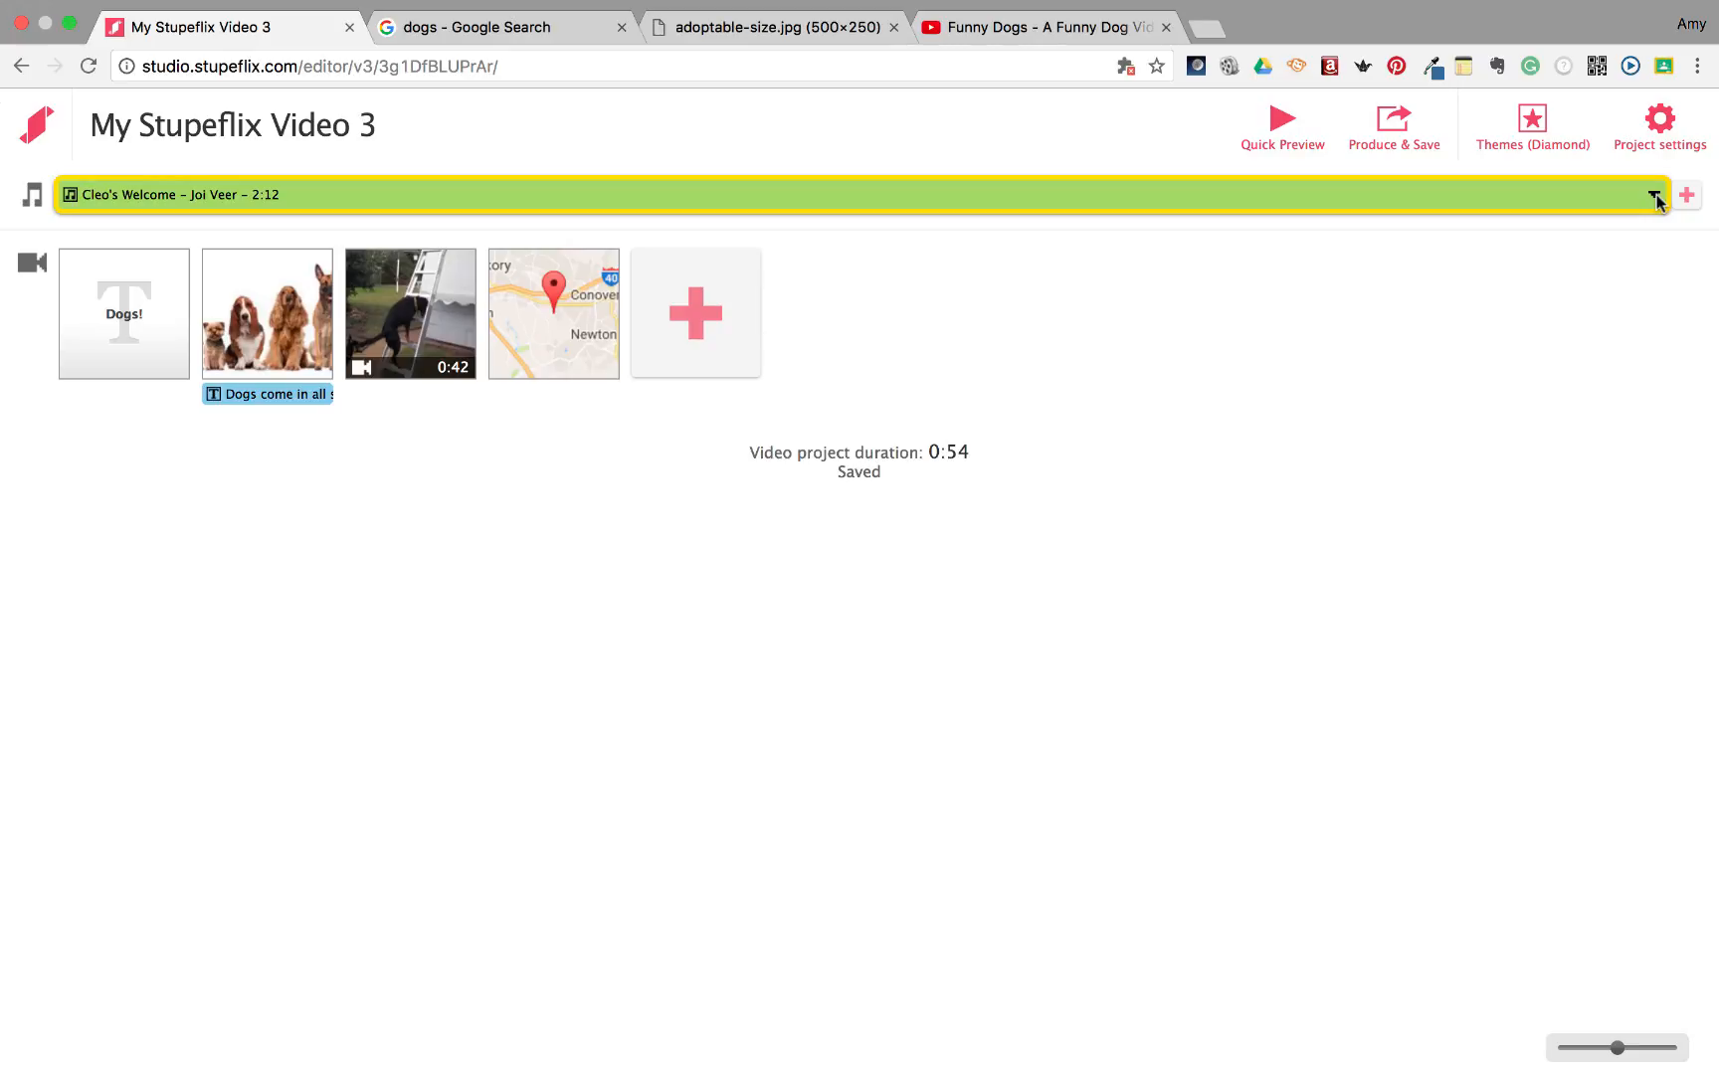
Step: Look at the options of the soundtrack and play a quick preview of the project
left_click(1655, 197)
left_click(1558, 419)
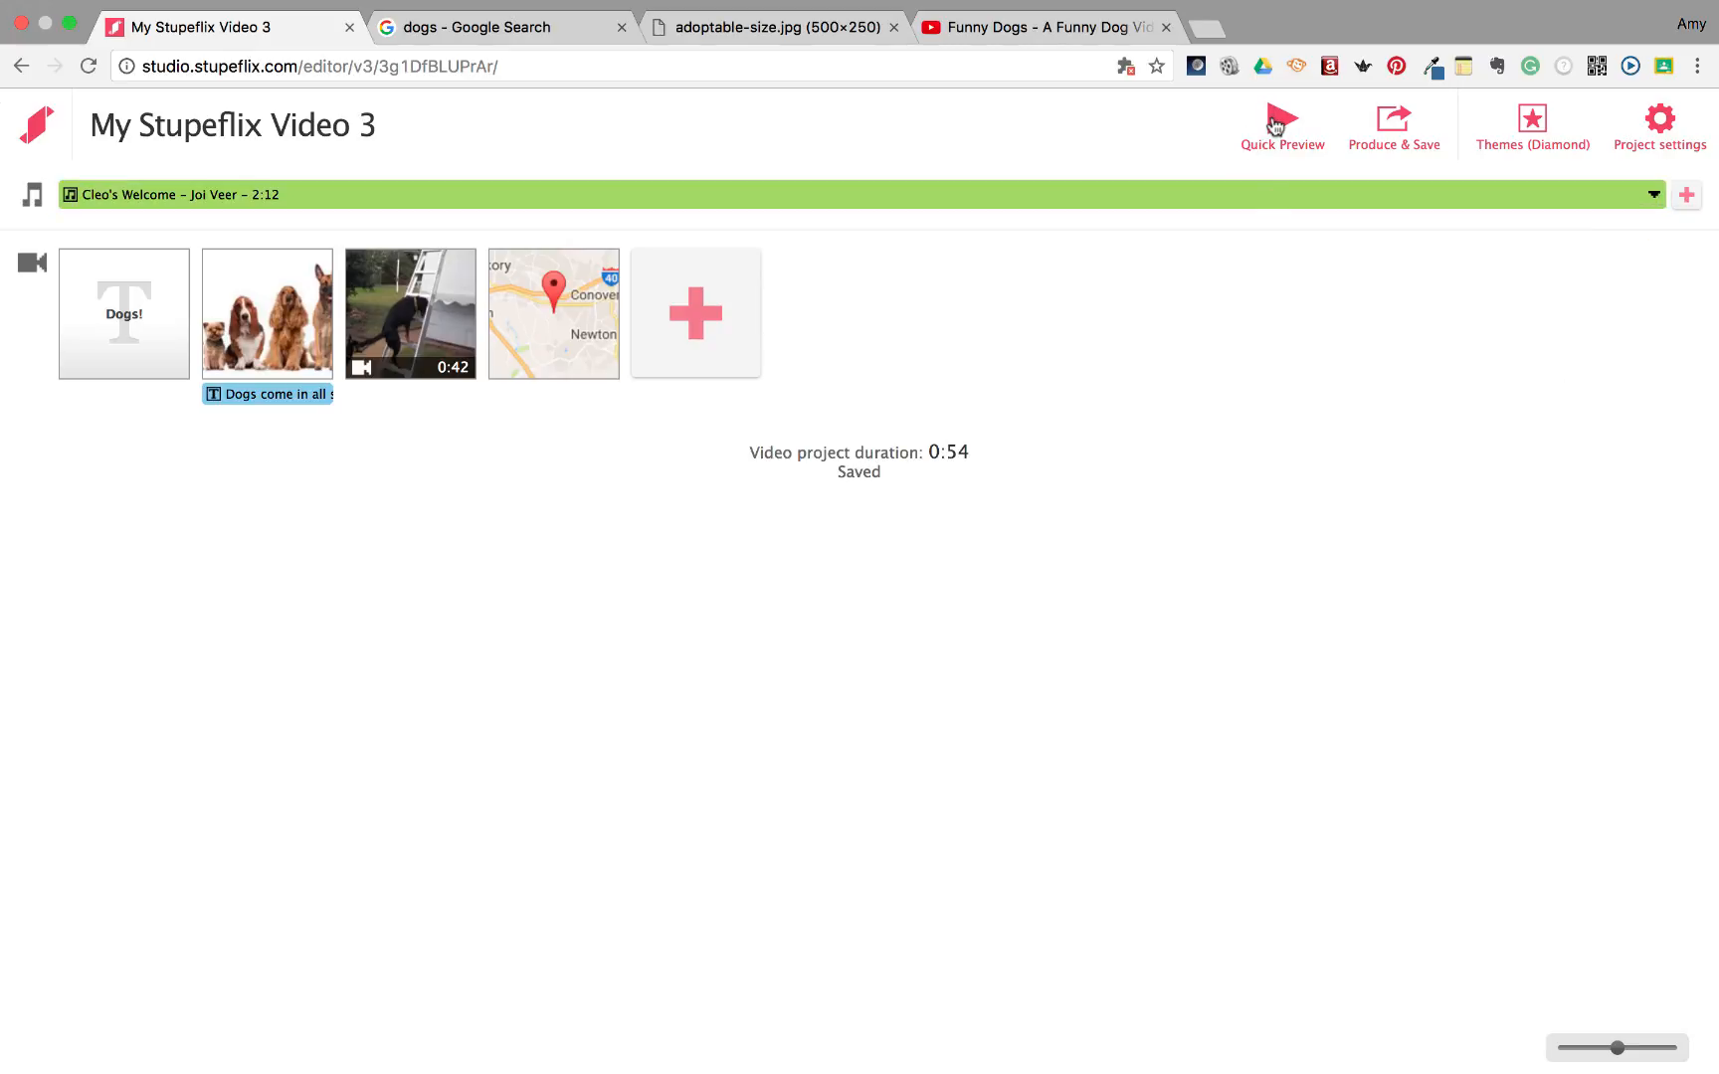
left_click(1276, 124)
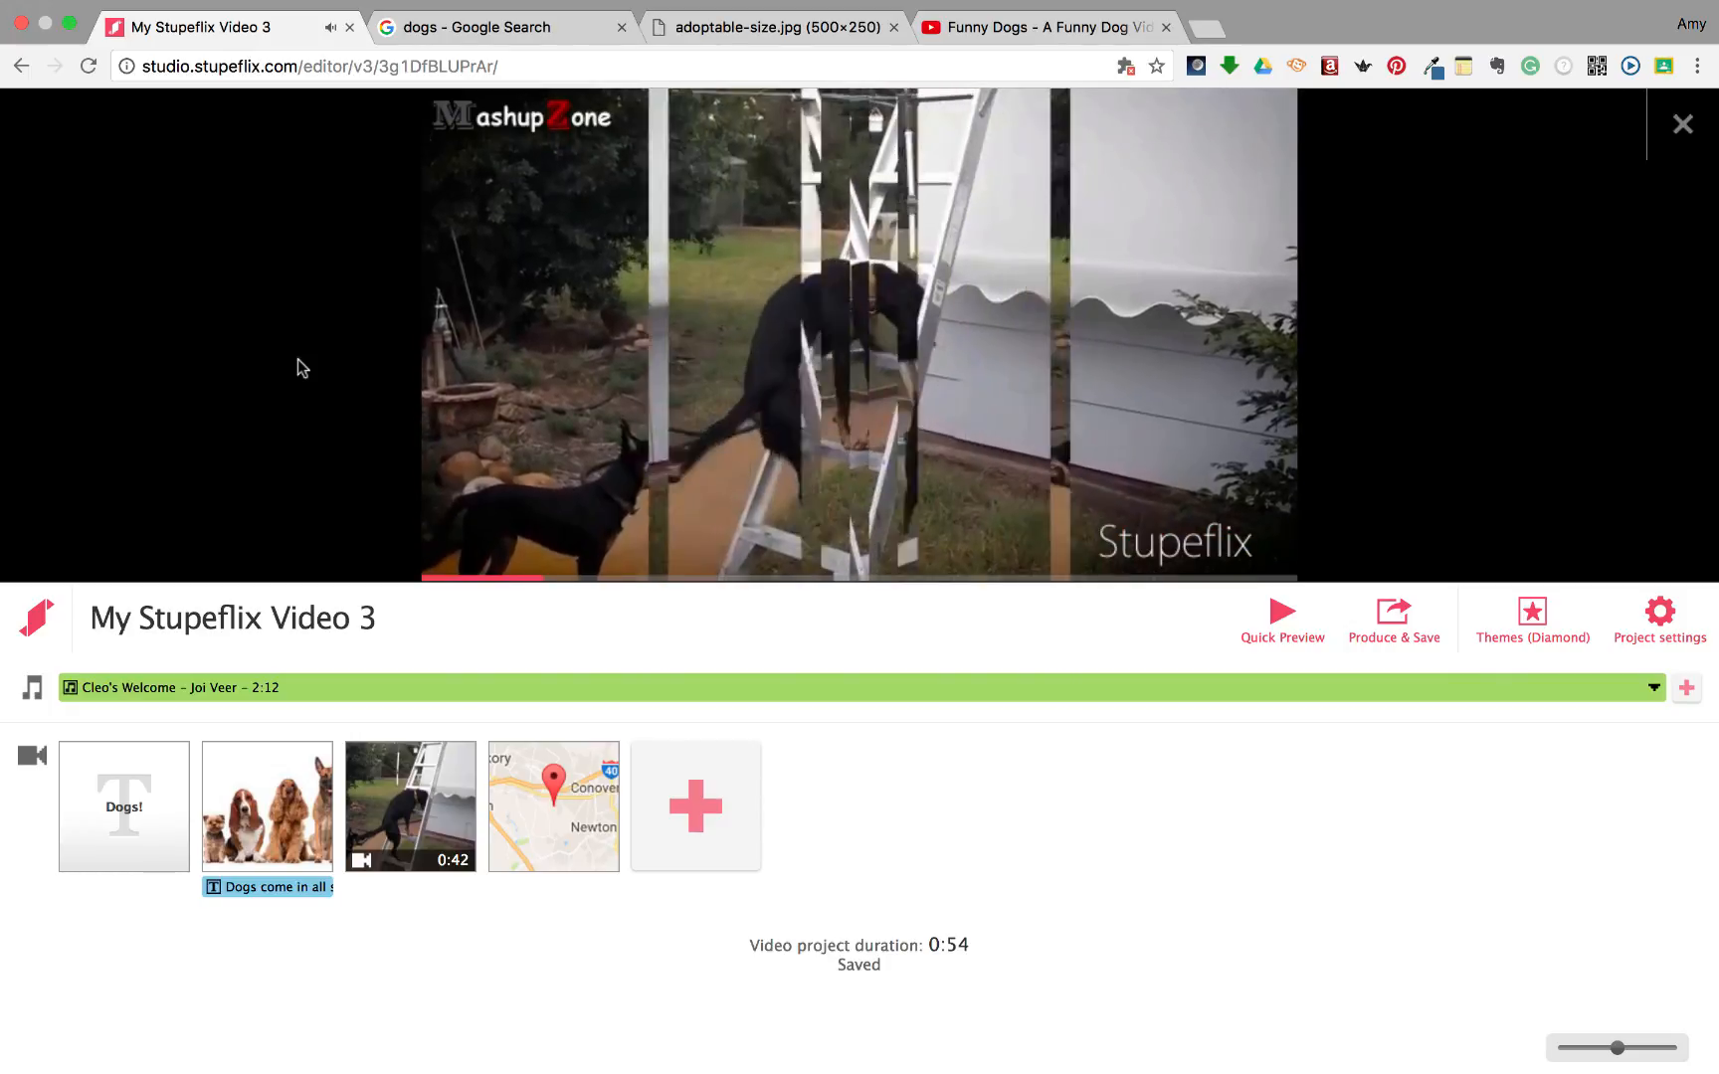
Step: Close the quick preview and produce the project as an HD 720p video
left_click(296, 365)
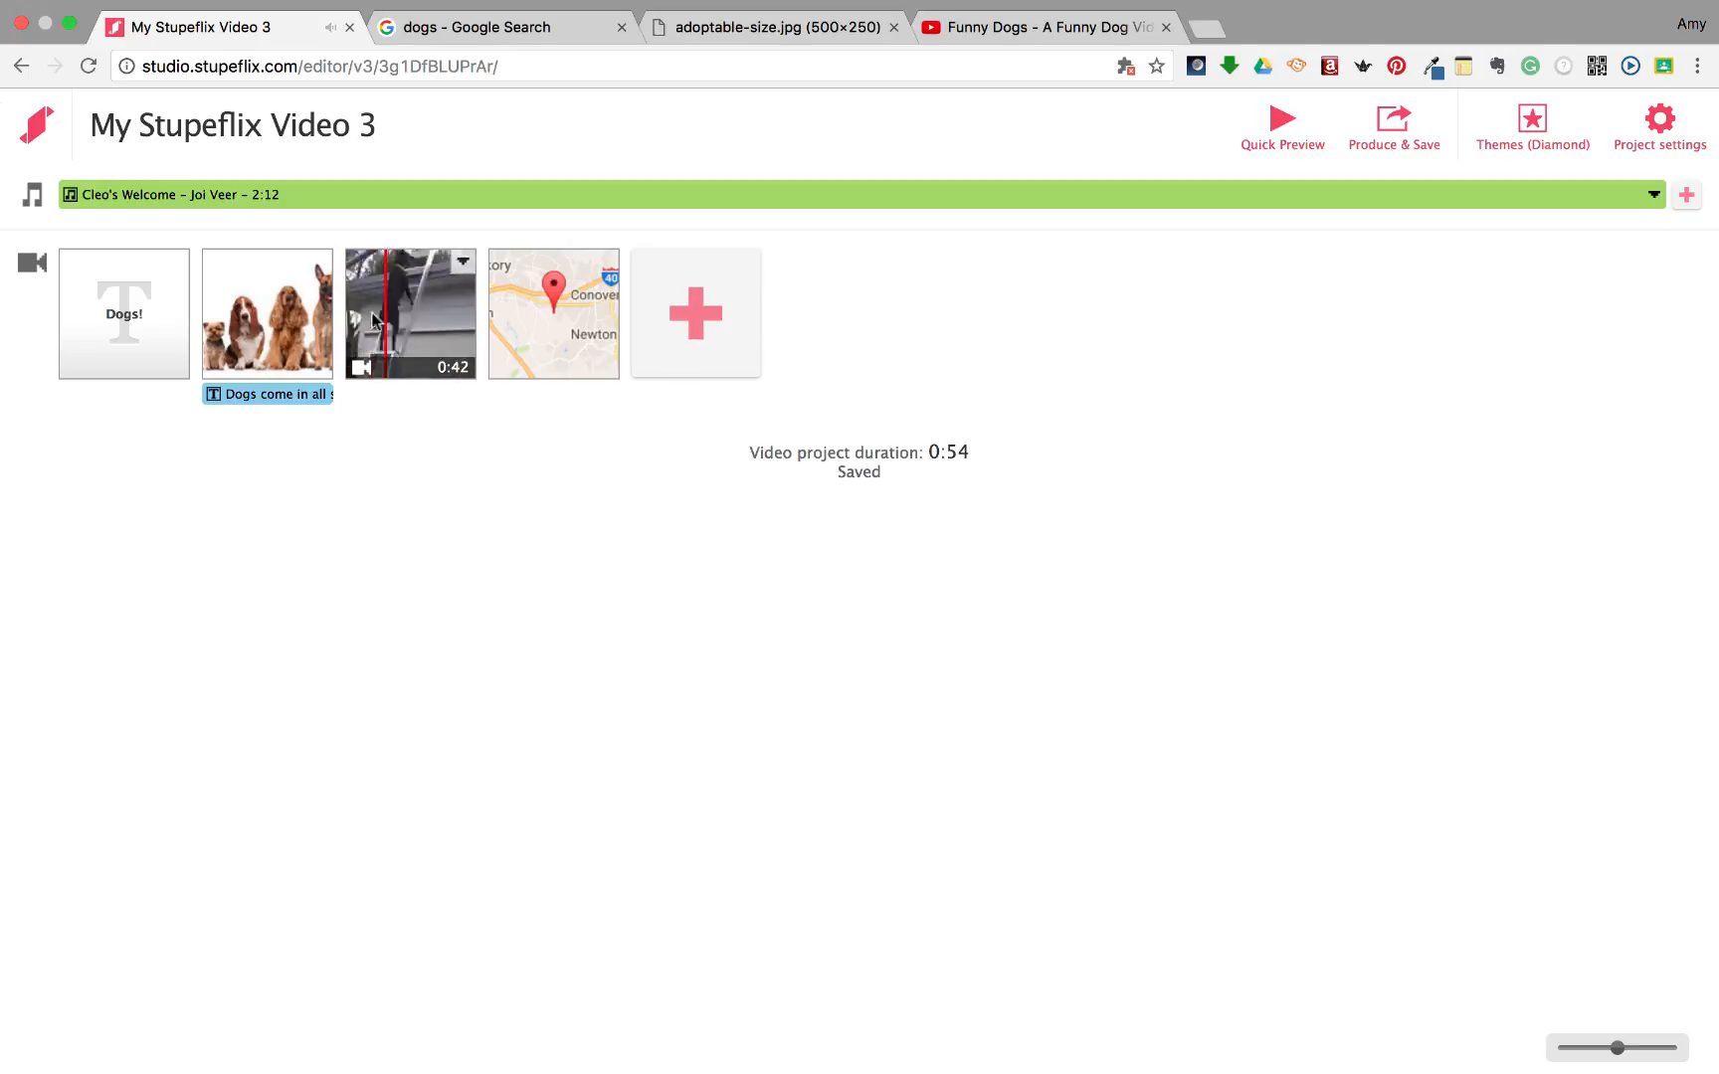
mouse_move(282, 318)
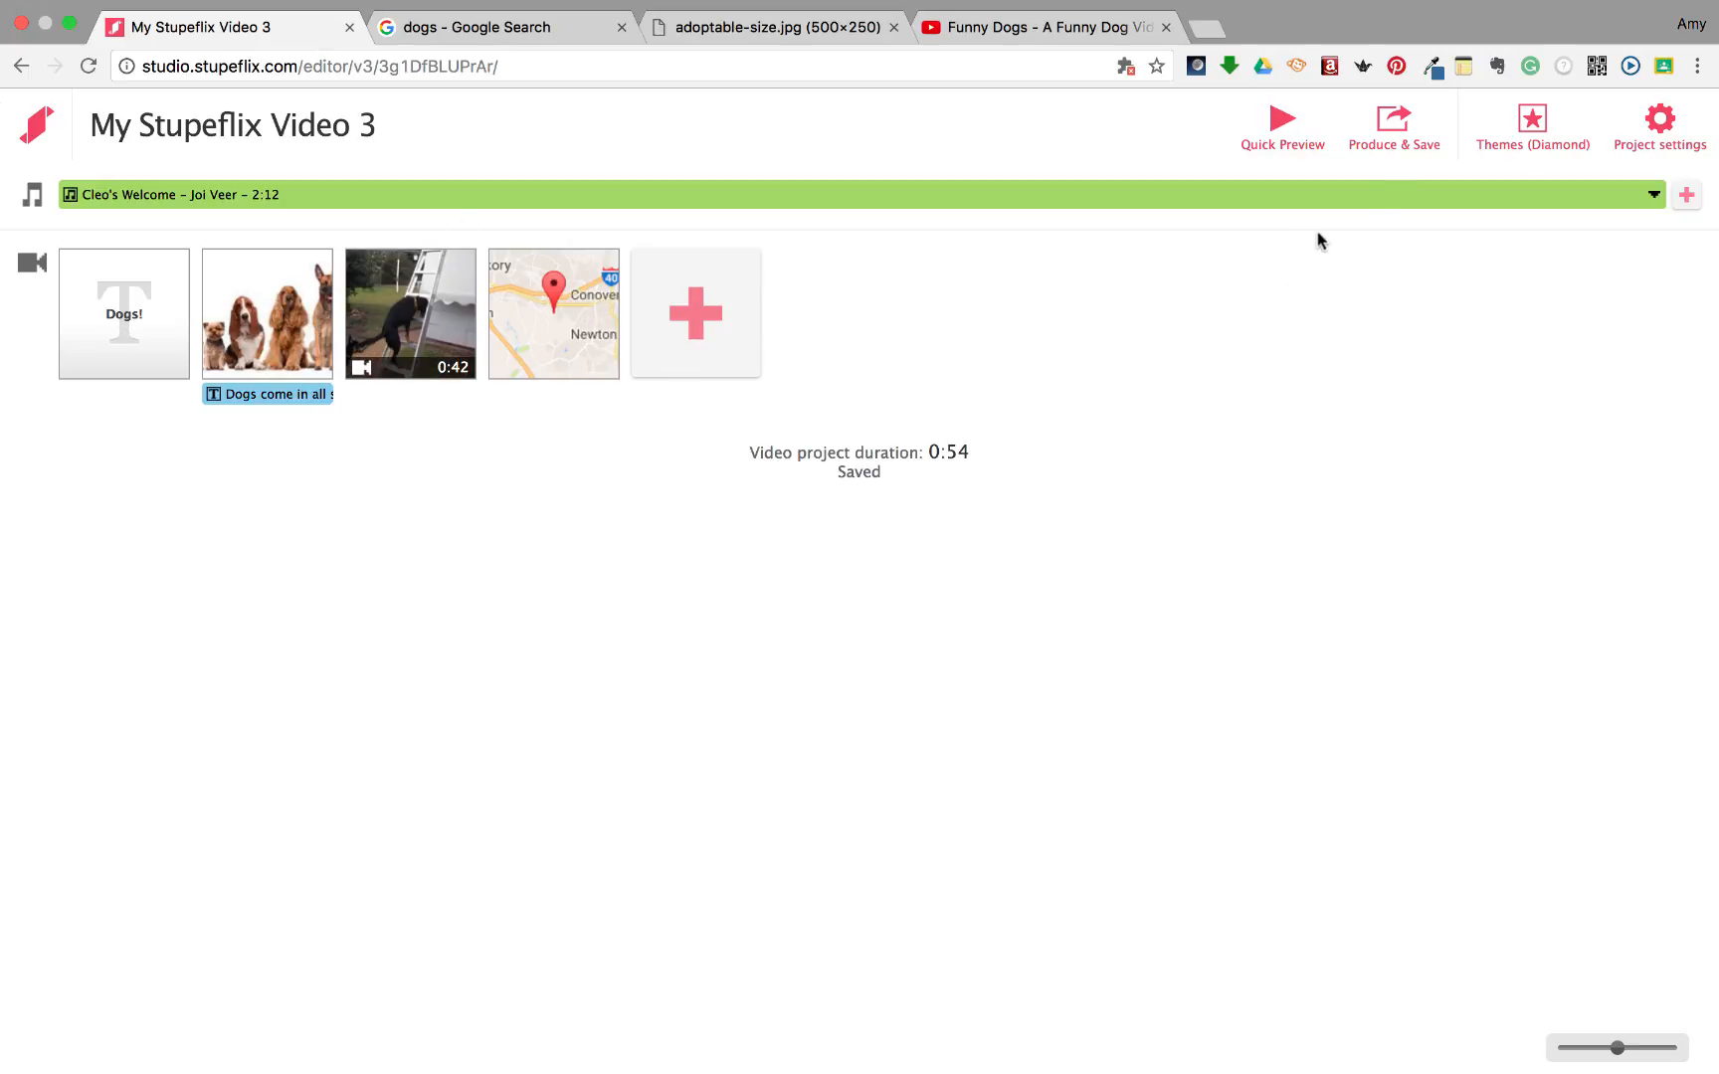
left_click(1402, 114)
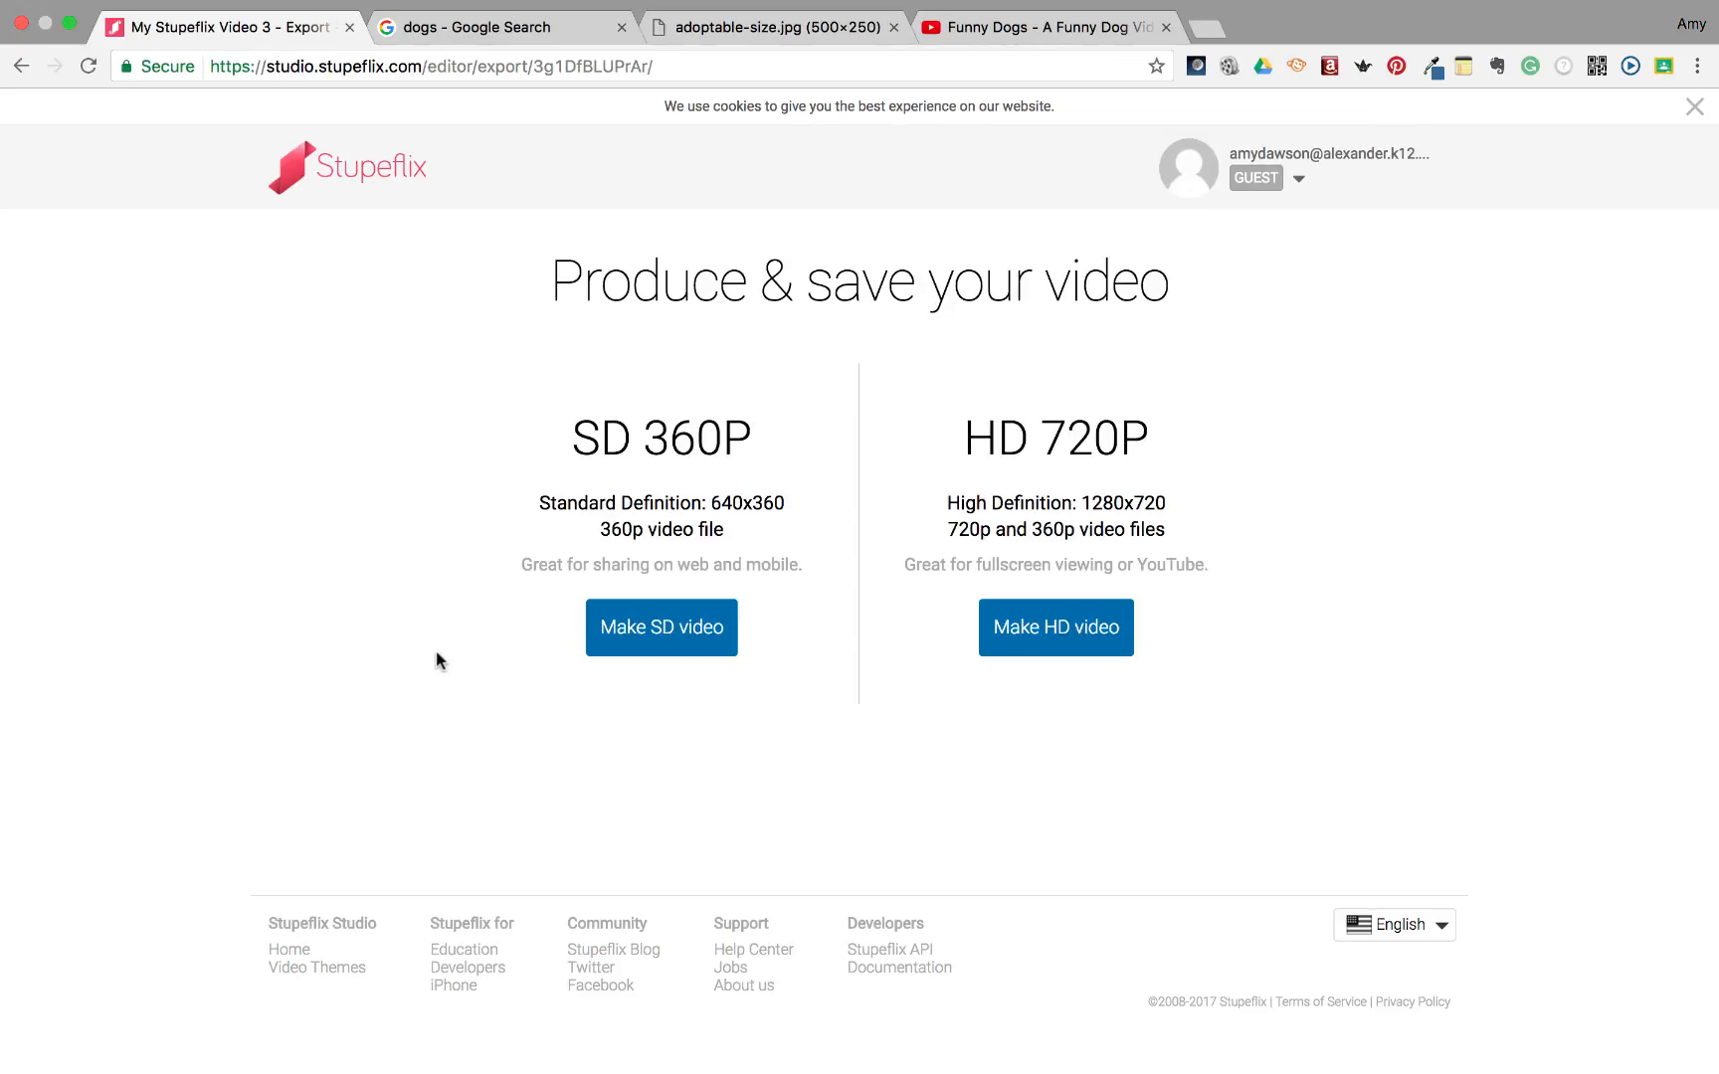
left_click(1062, 637)
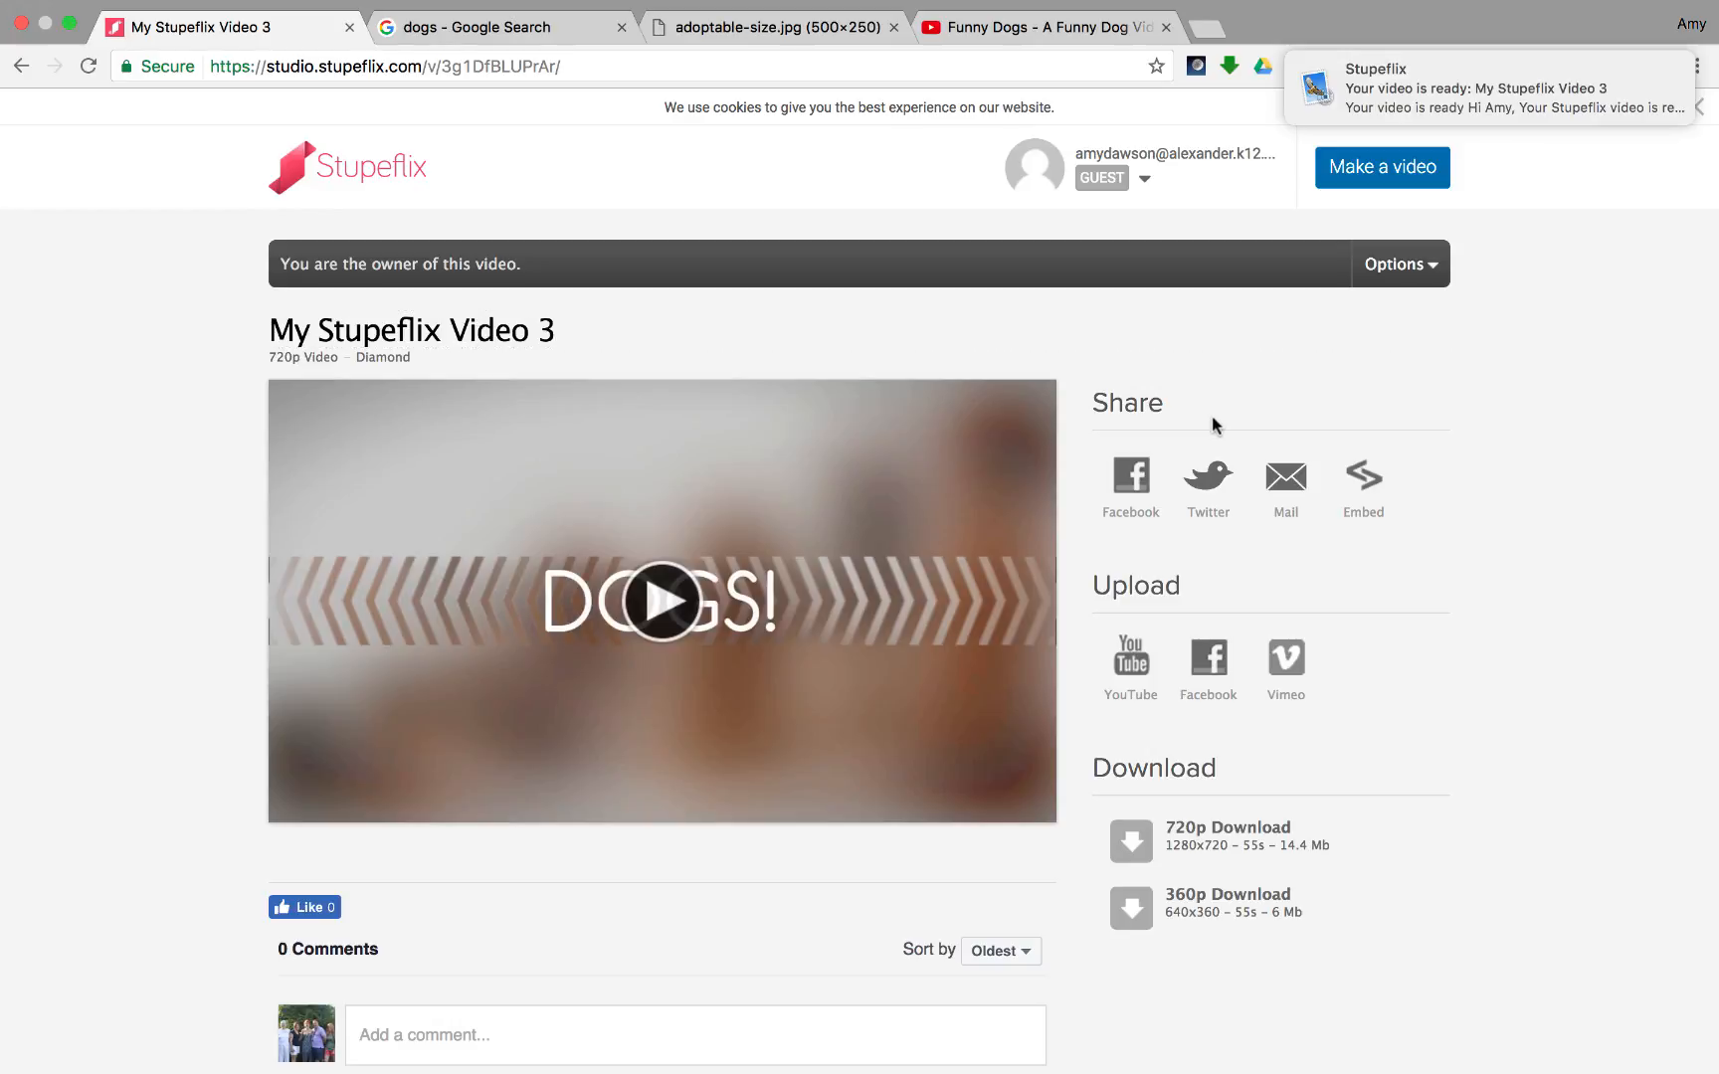
Step: Copy the finished video's link from a share-by-mail message and discard the message without saving a draft
scroll(1426, 510, "down", 3)
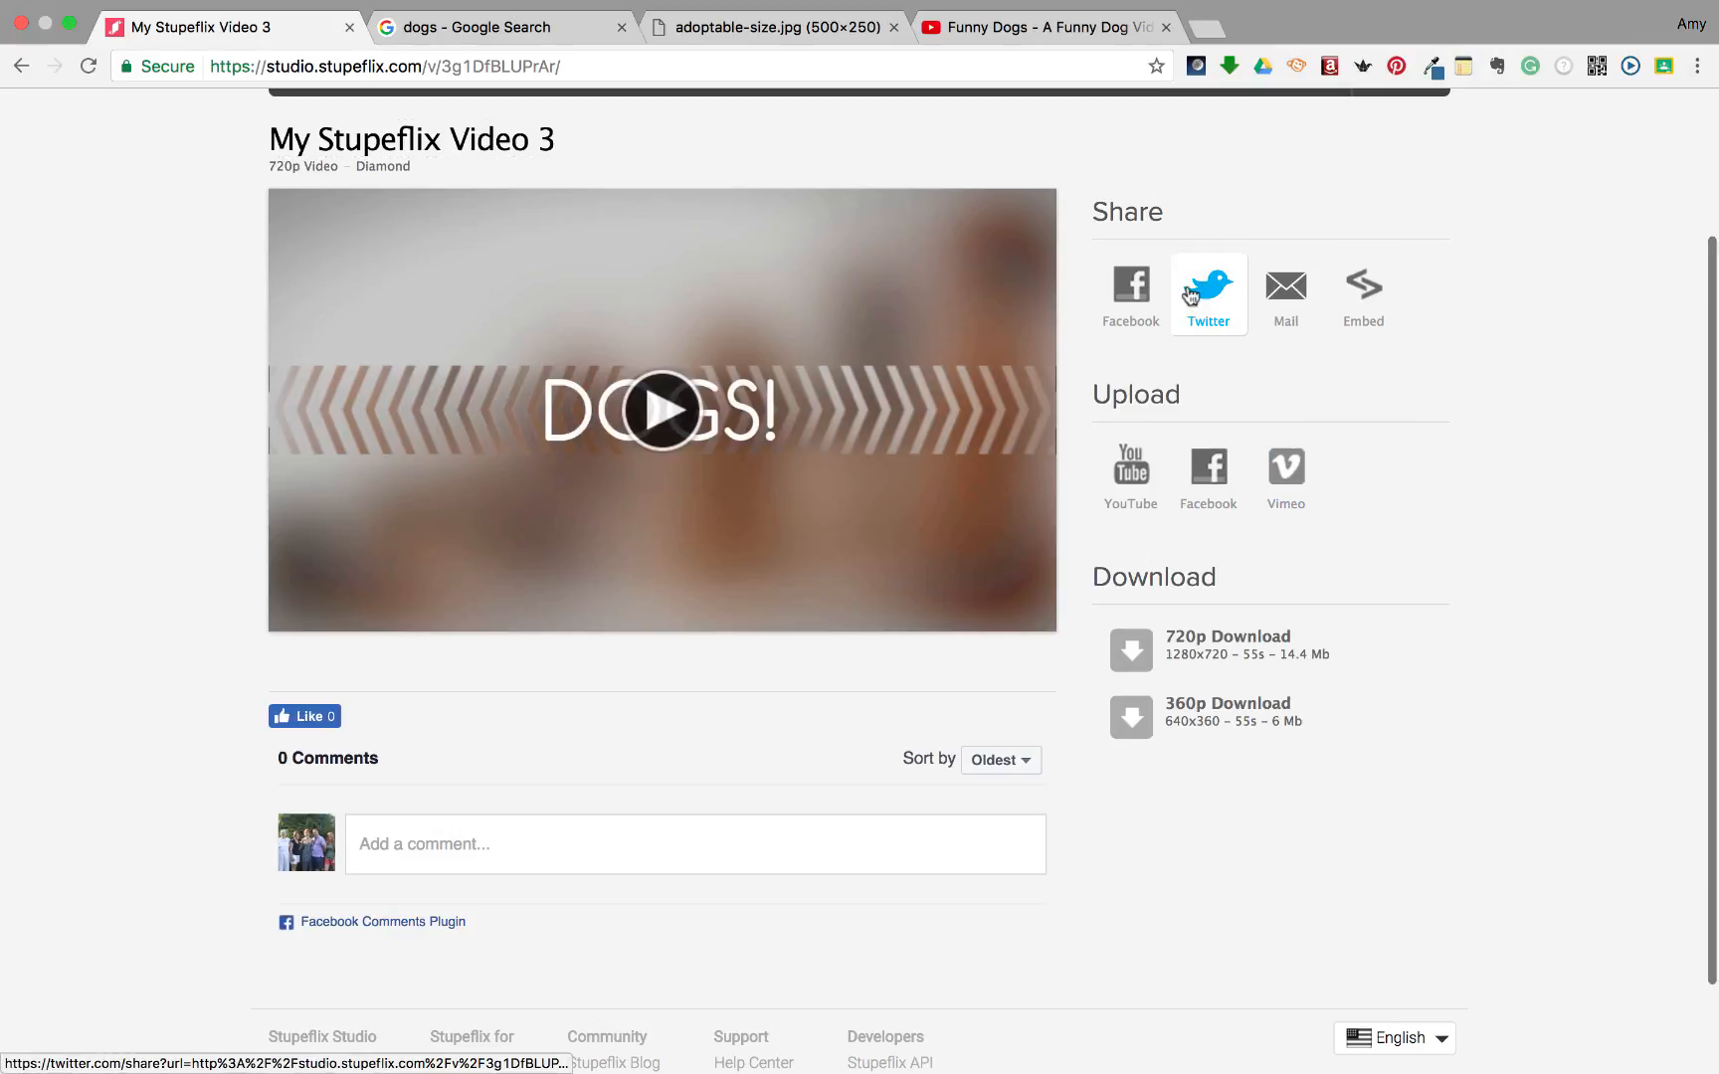
left_click(1286, 291)
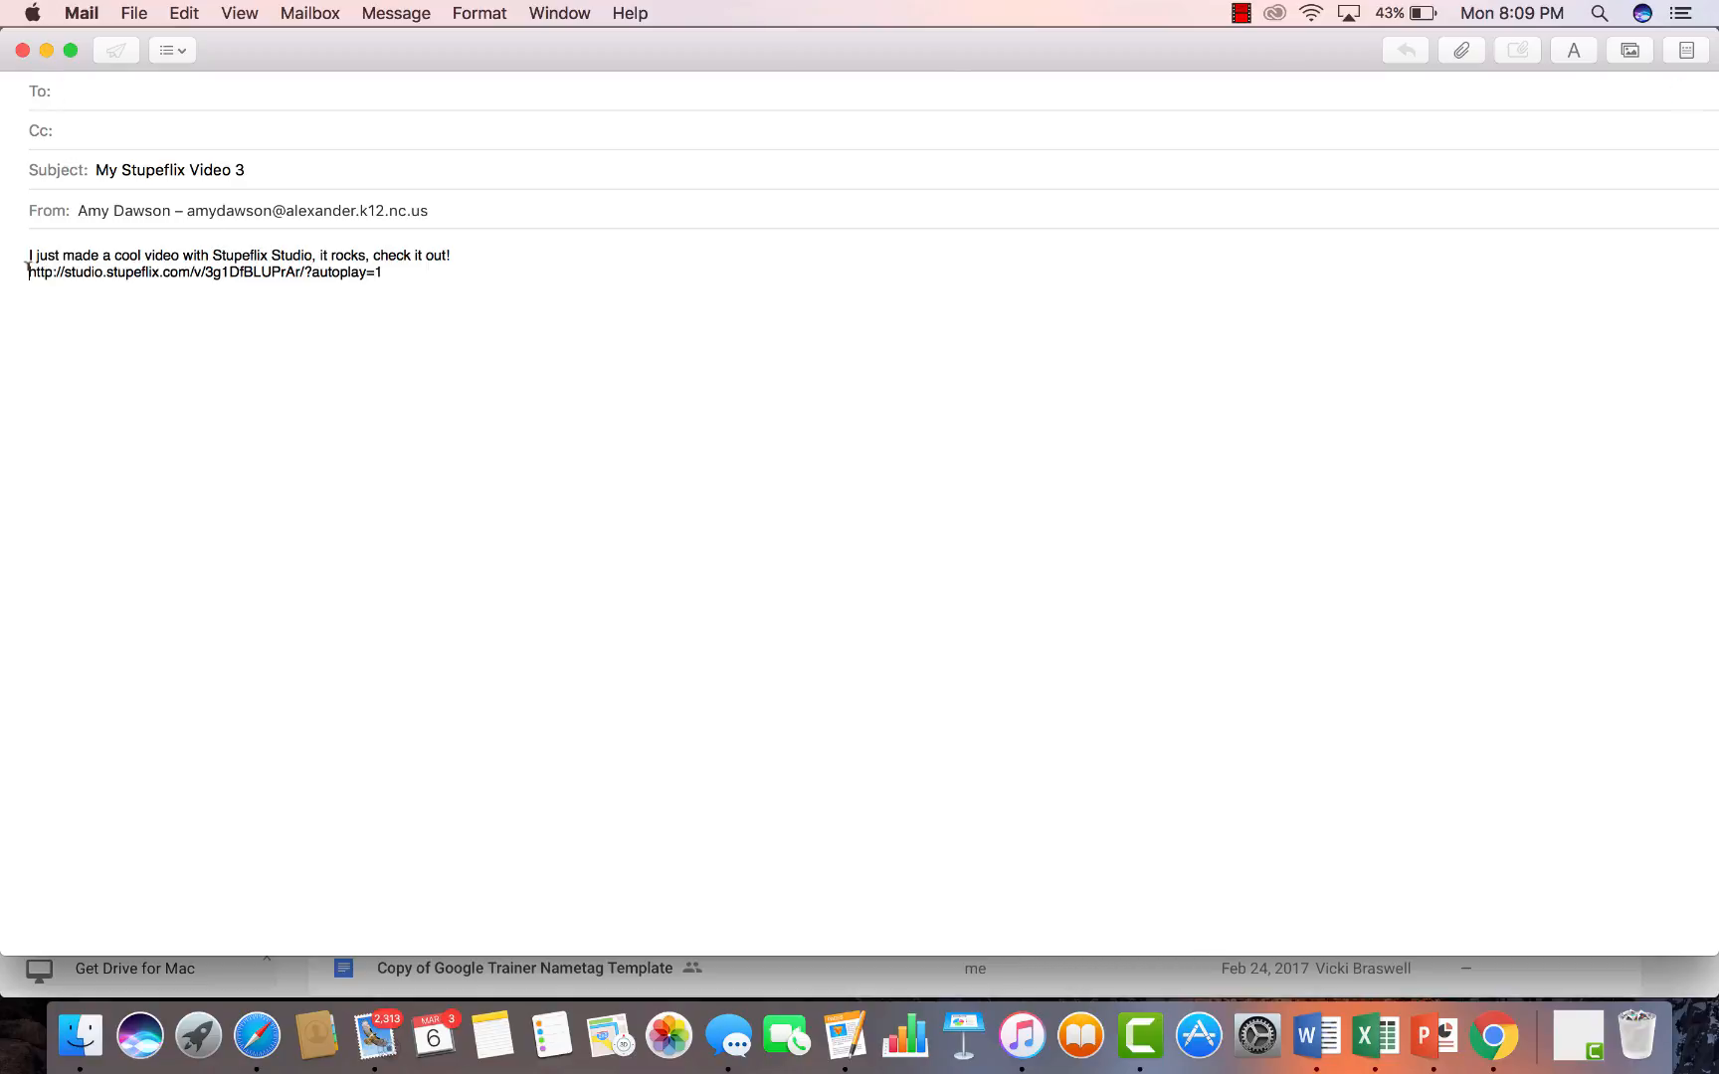
left_click_drag(29, 268, 376, 262)
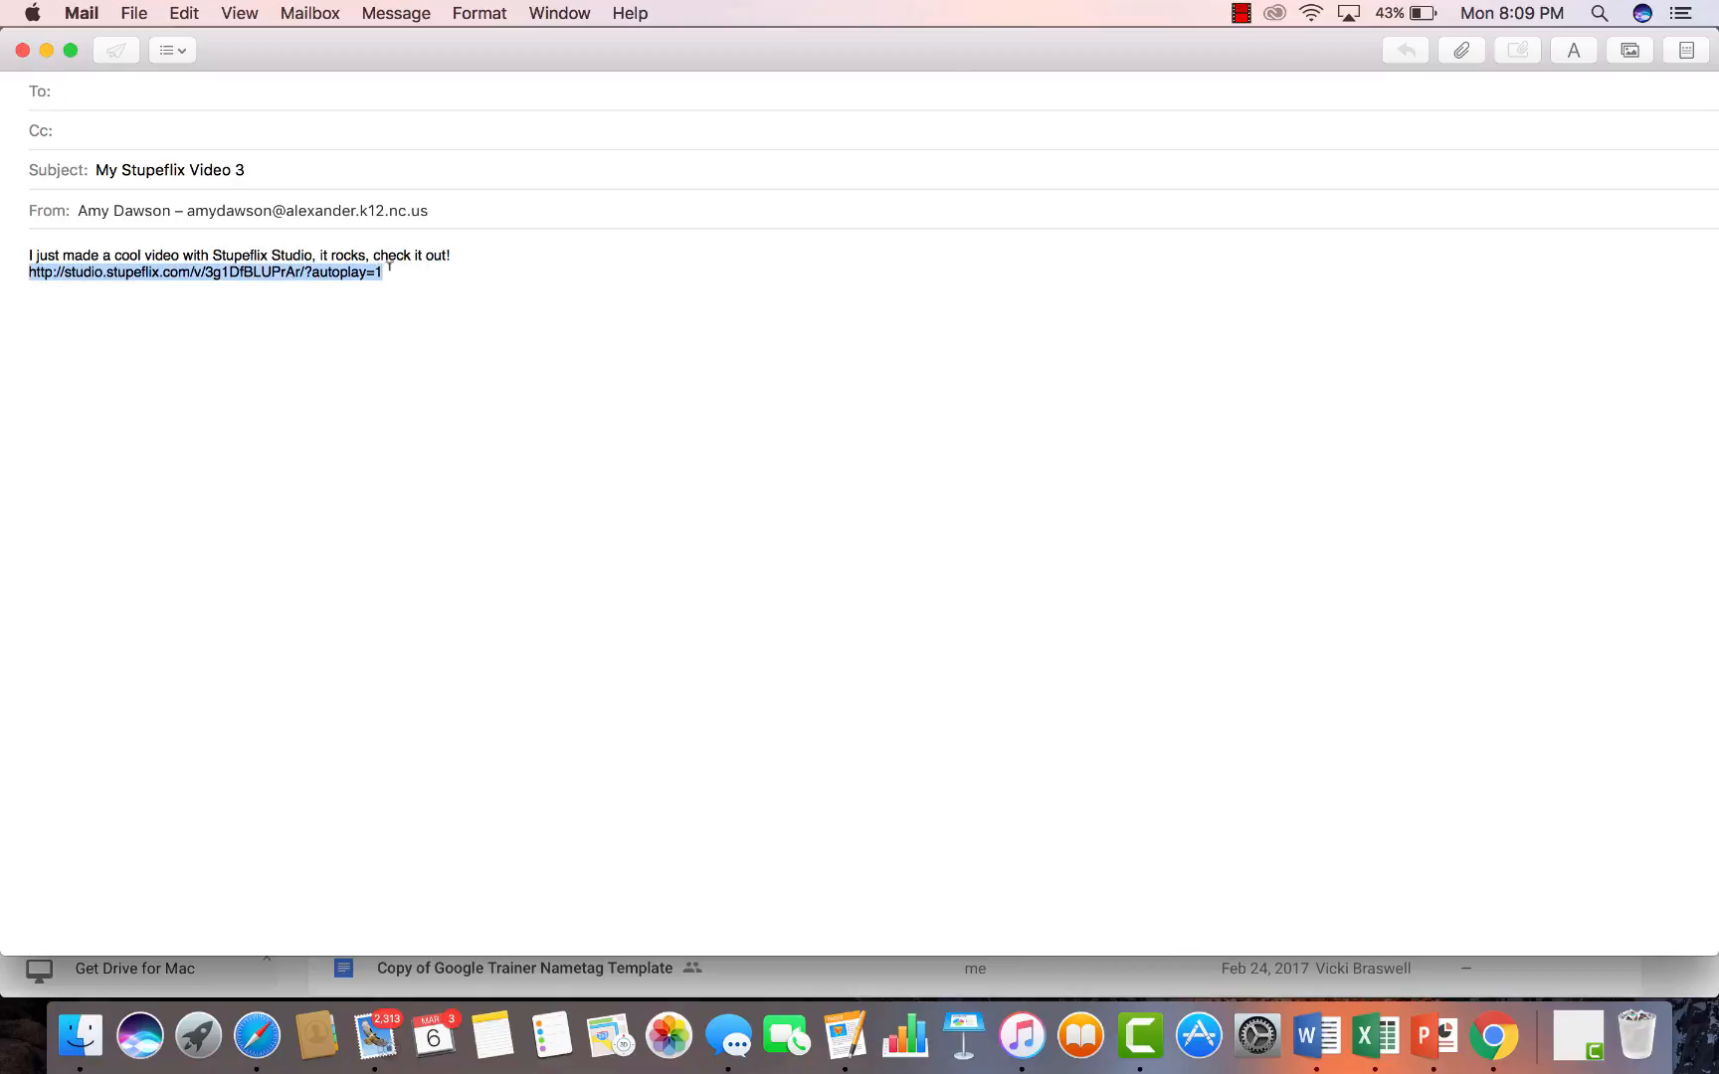
key("super+c")
left_click(21, 51)
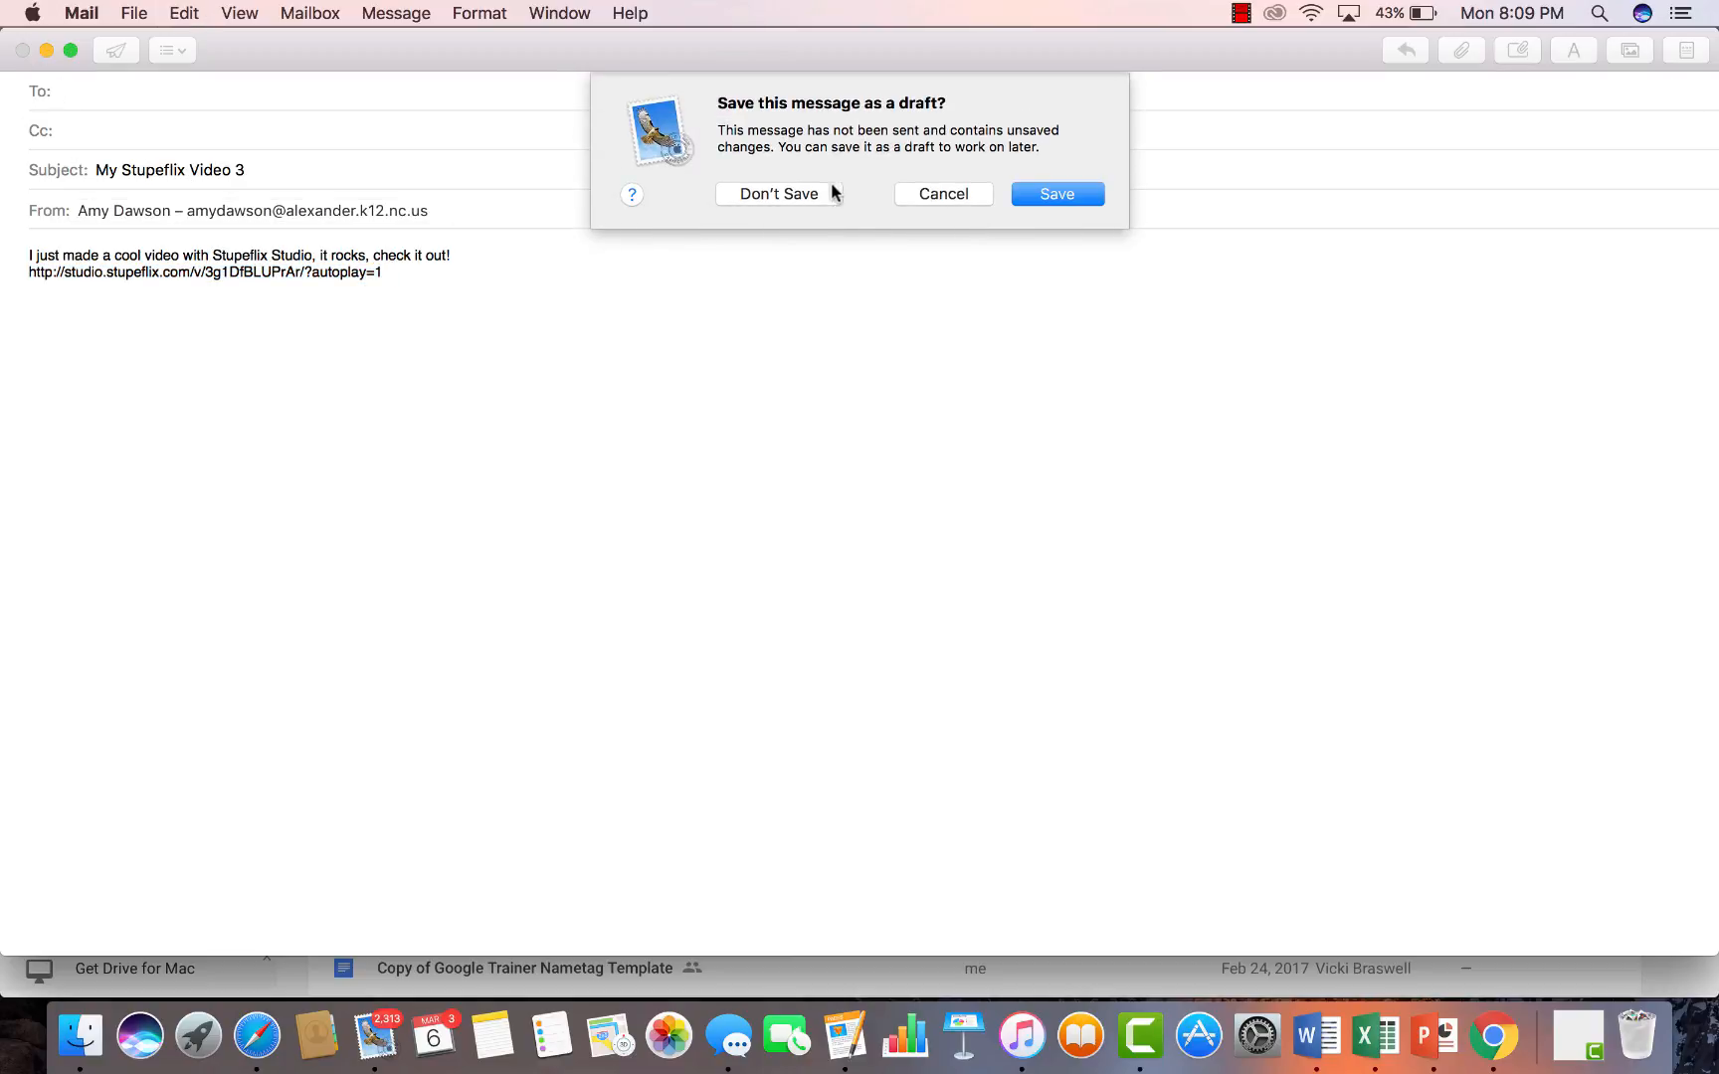
left_click(818, 194)
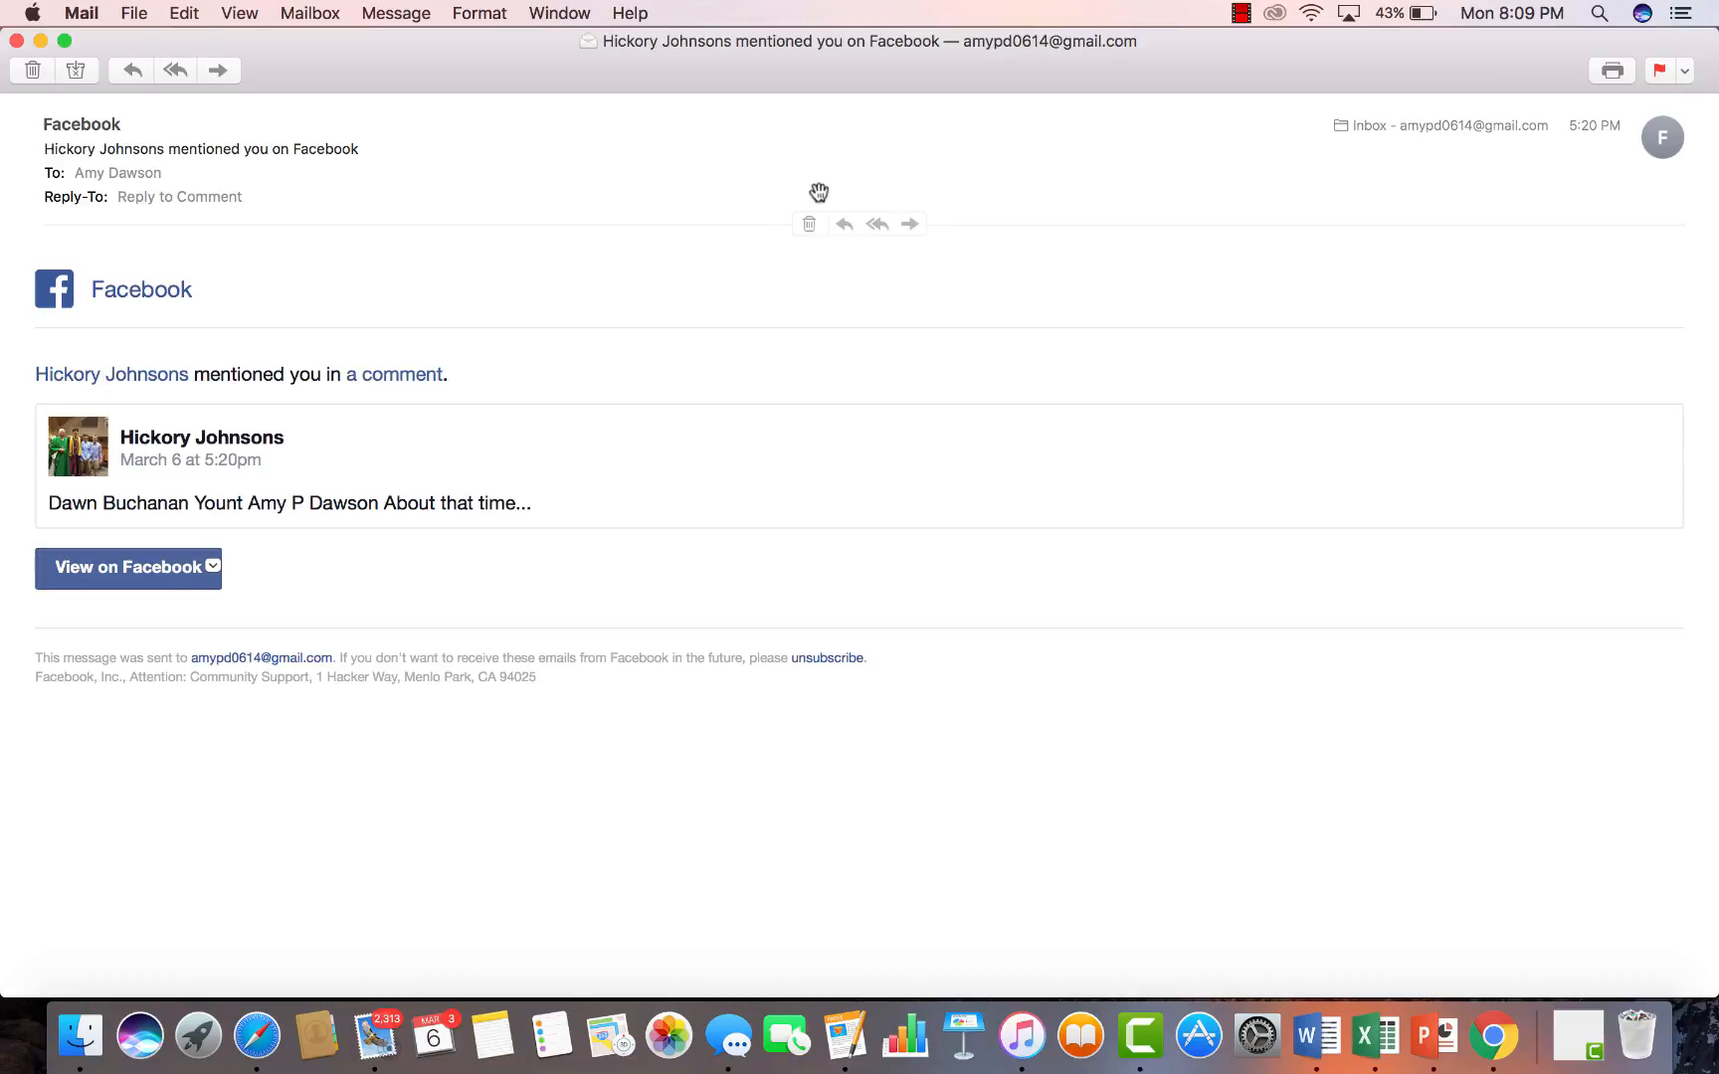
Step: Switch back to Chrome, open the copied video link in a new browser tab and pause its playback
left_click(1494, 1036)
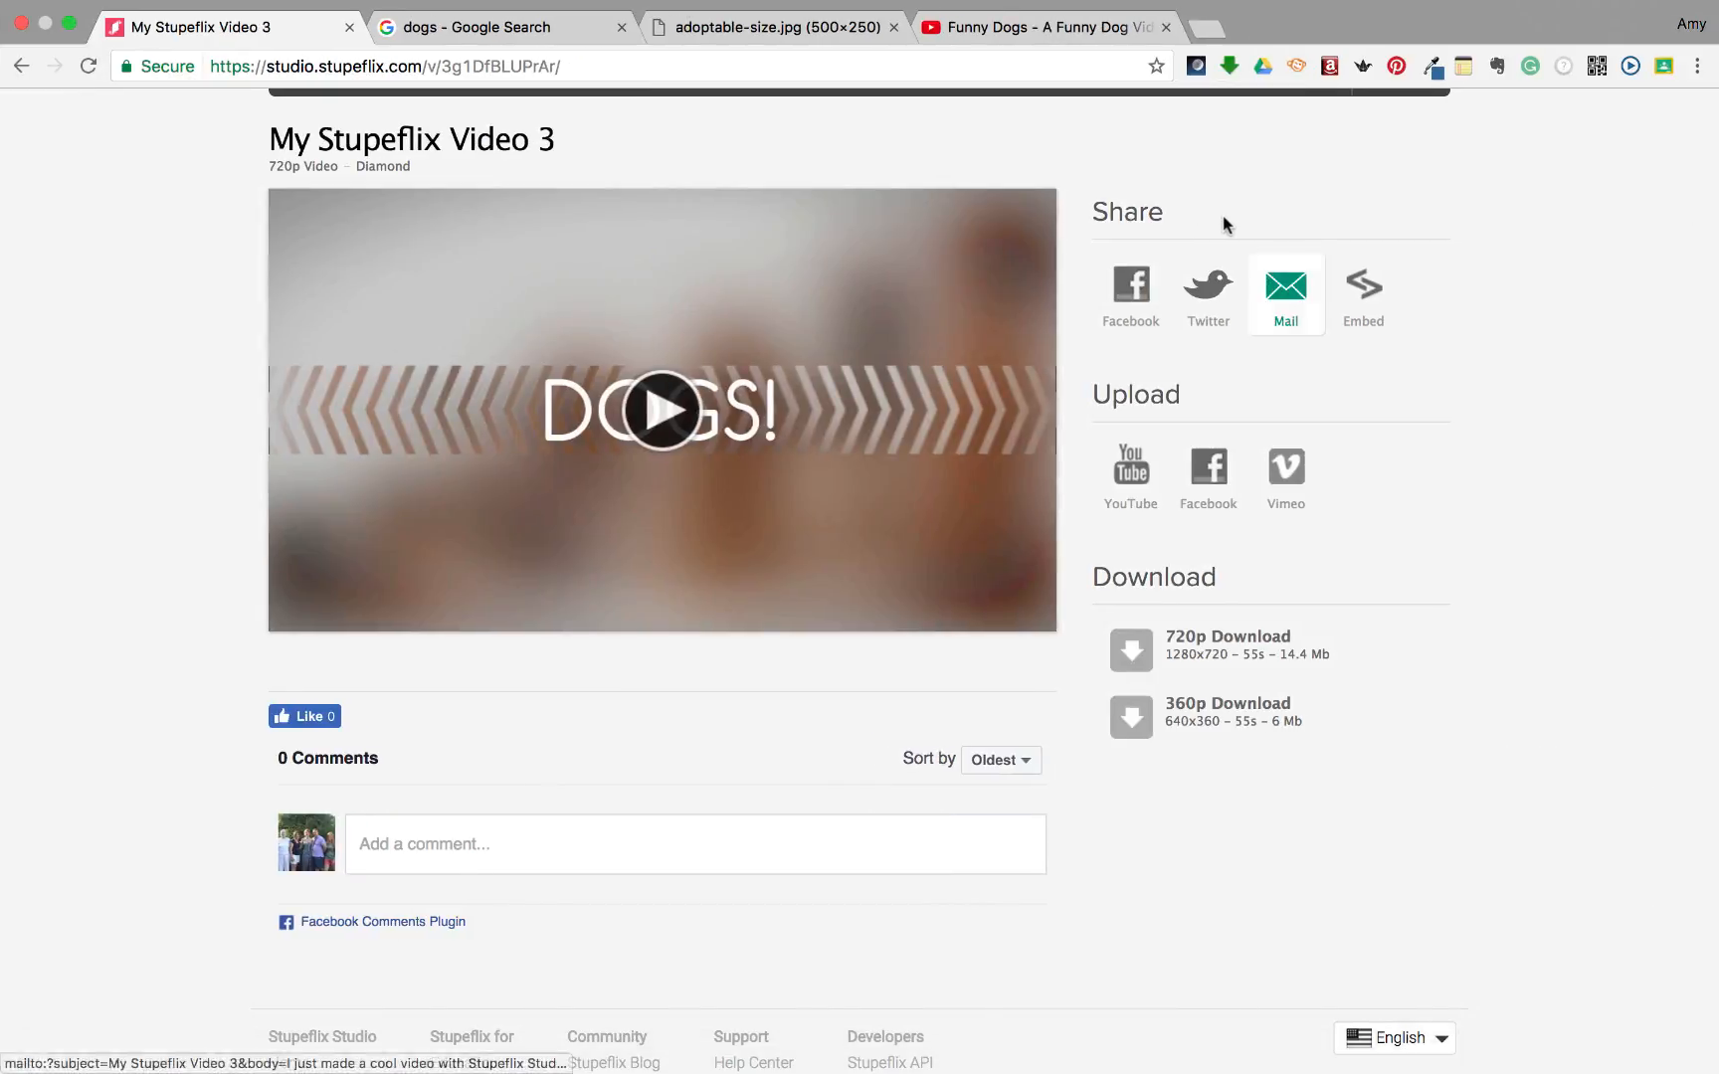
left_click(1203, 31)
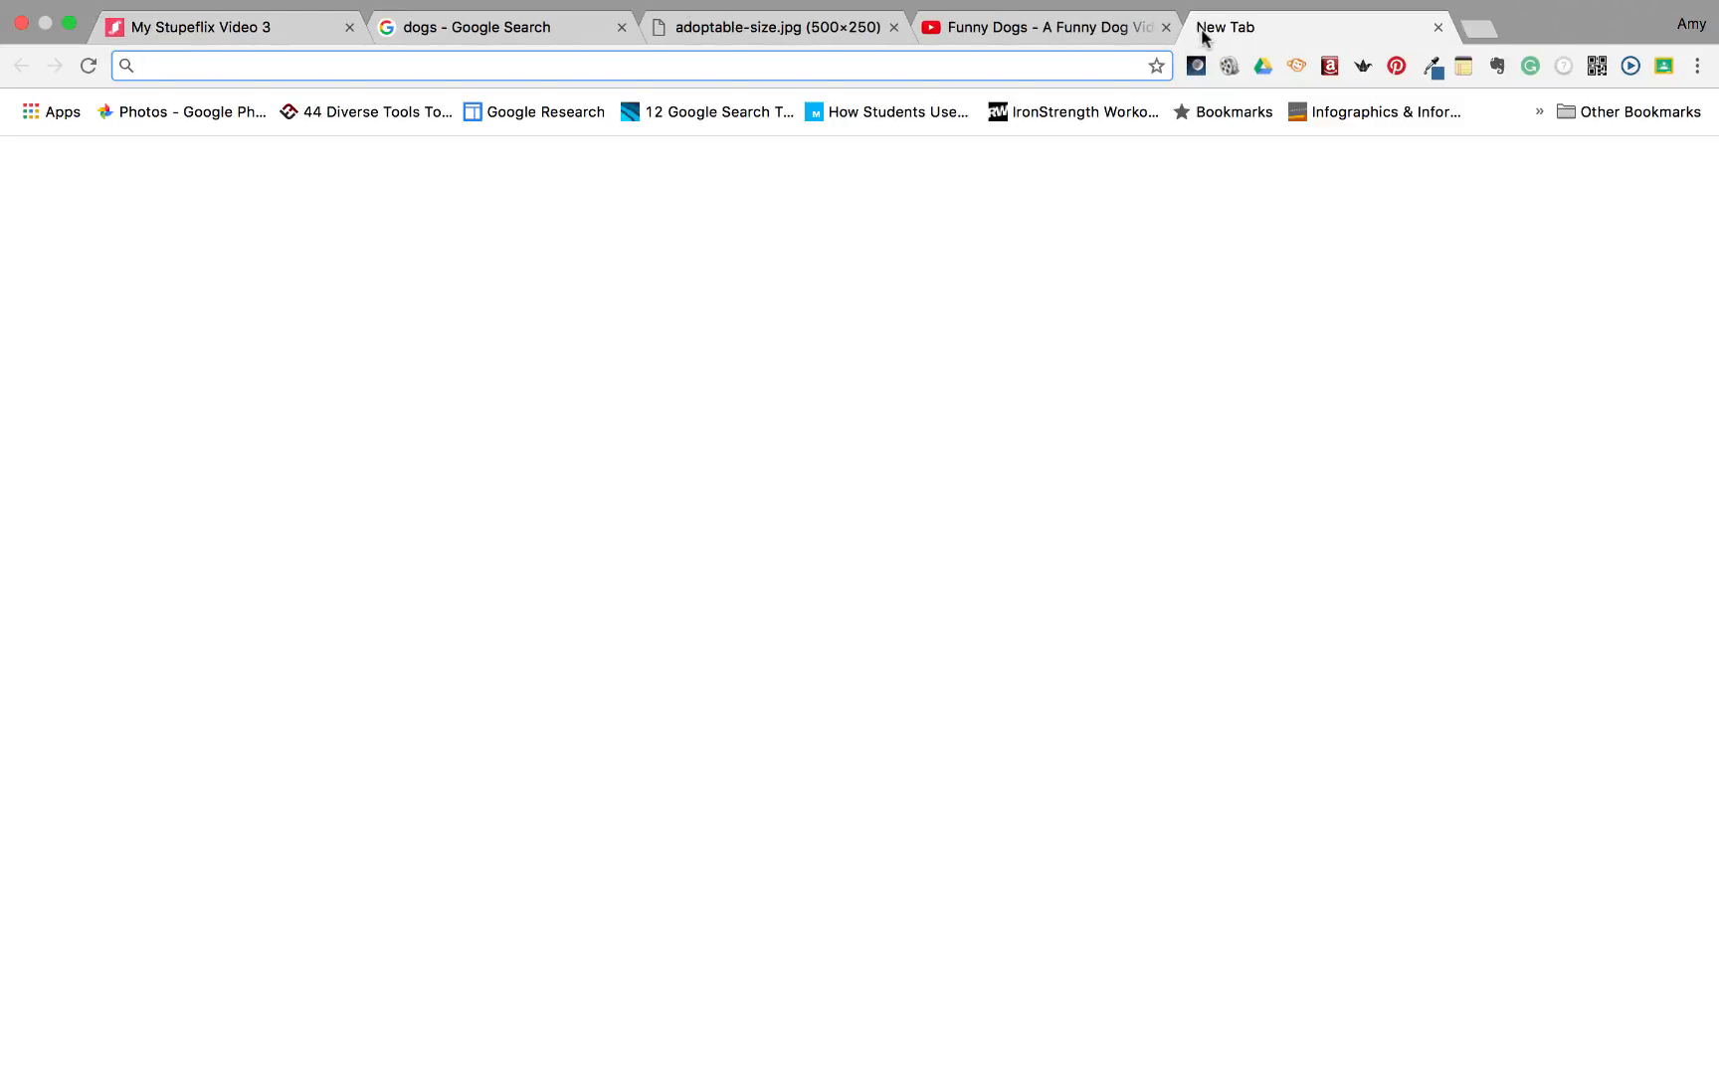
key("super+v")
key("Return")
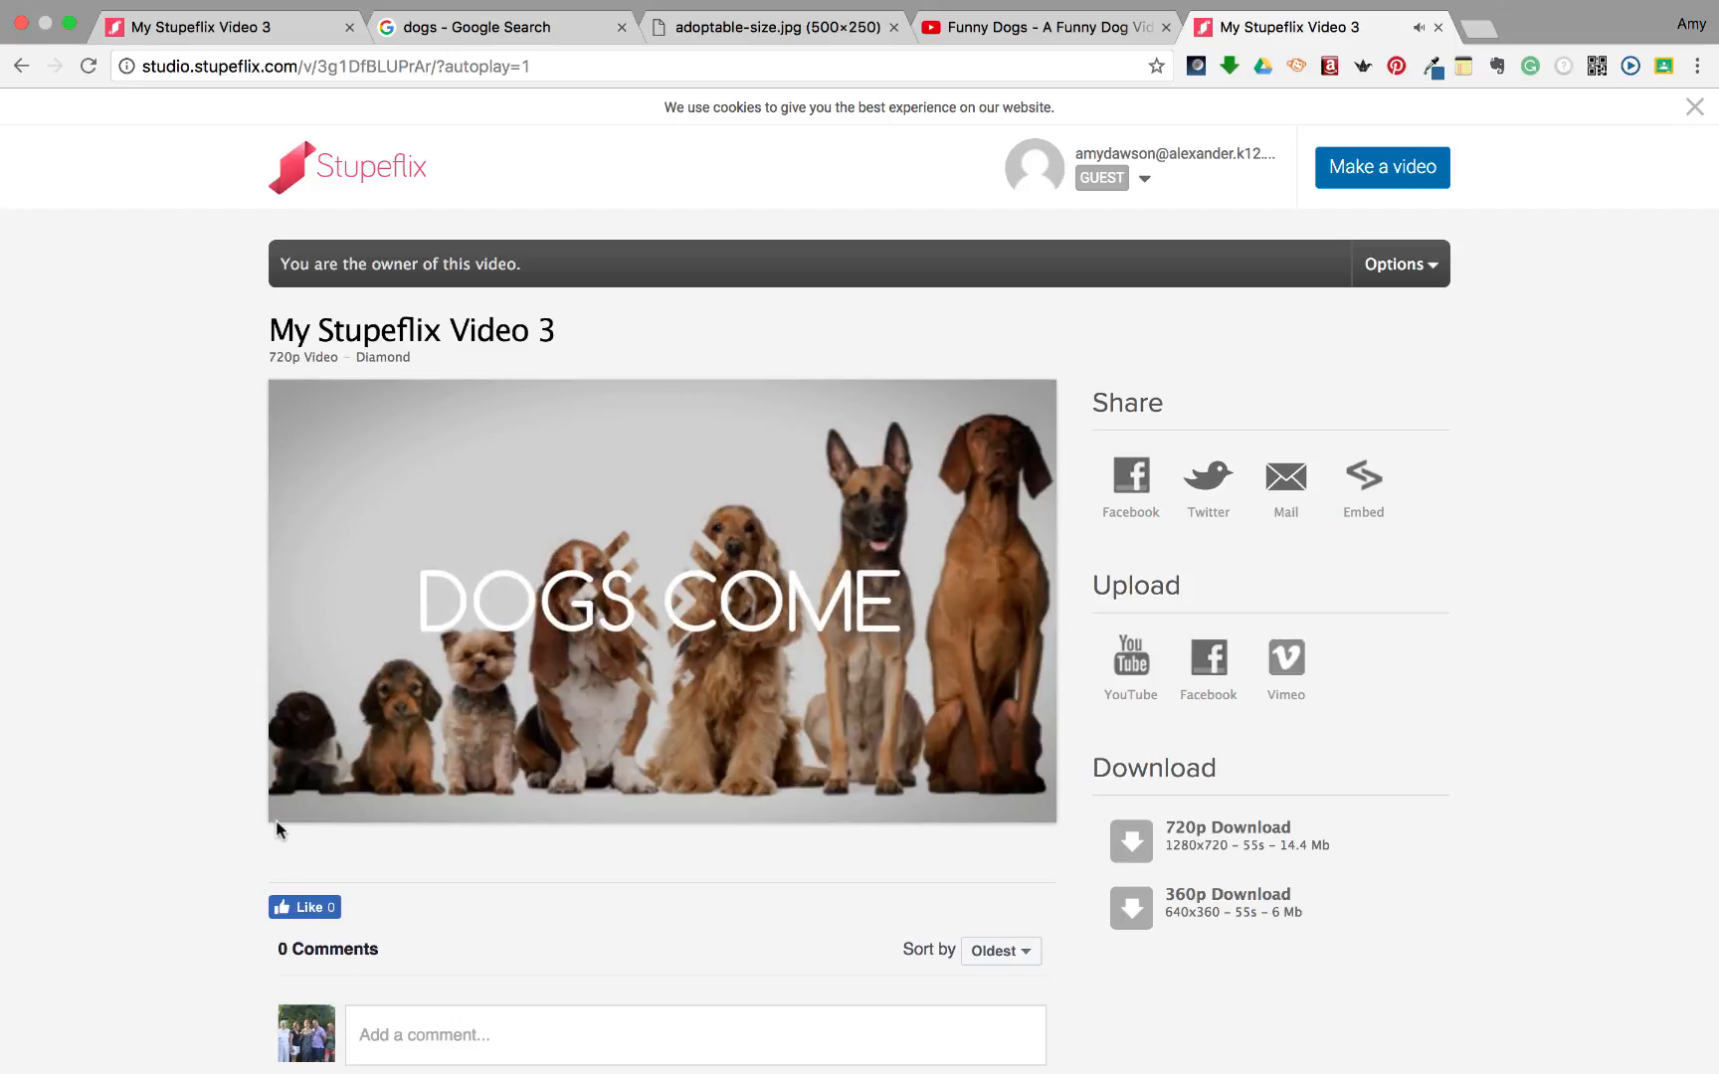
left_click(280, 811)
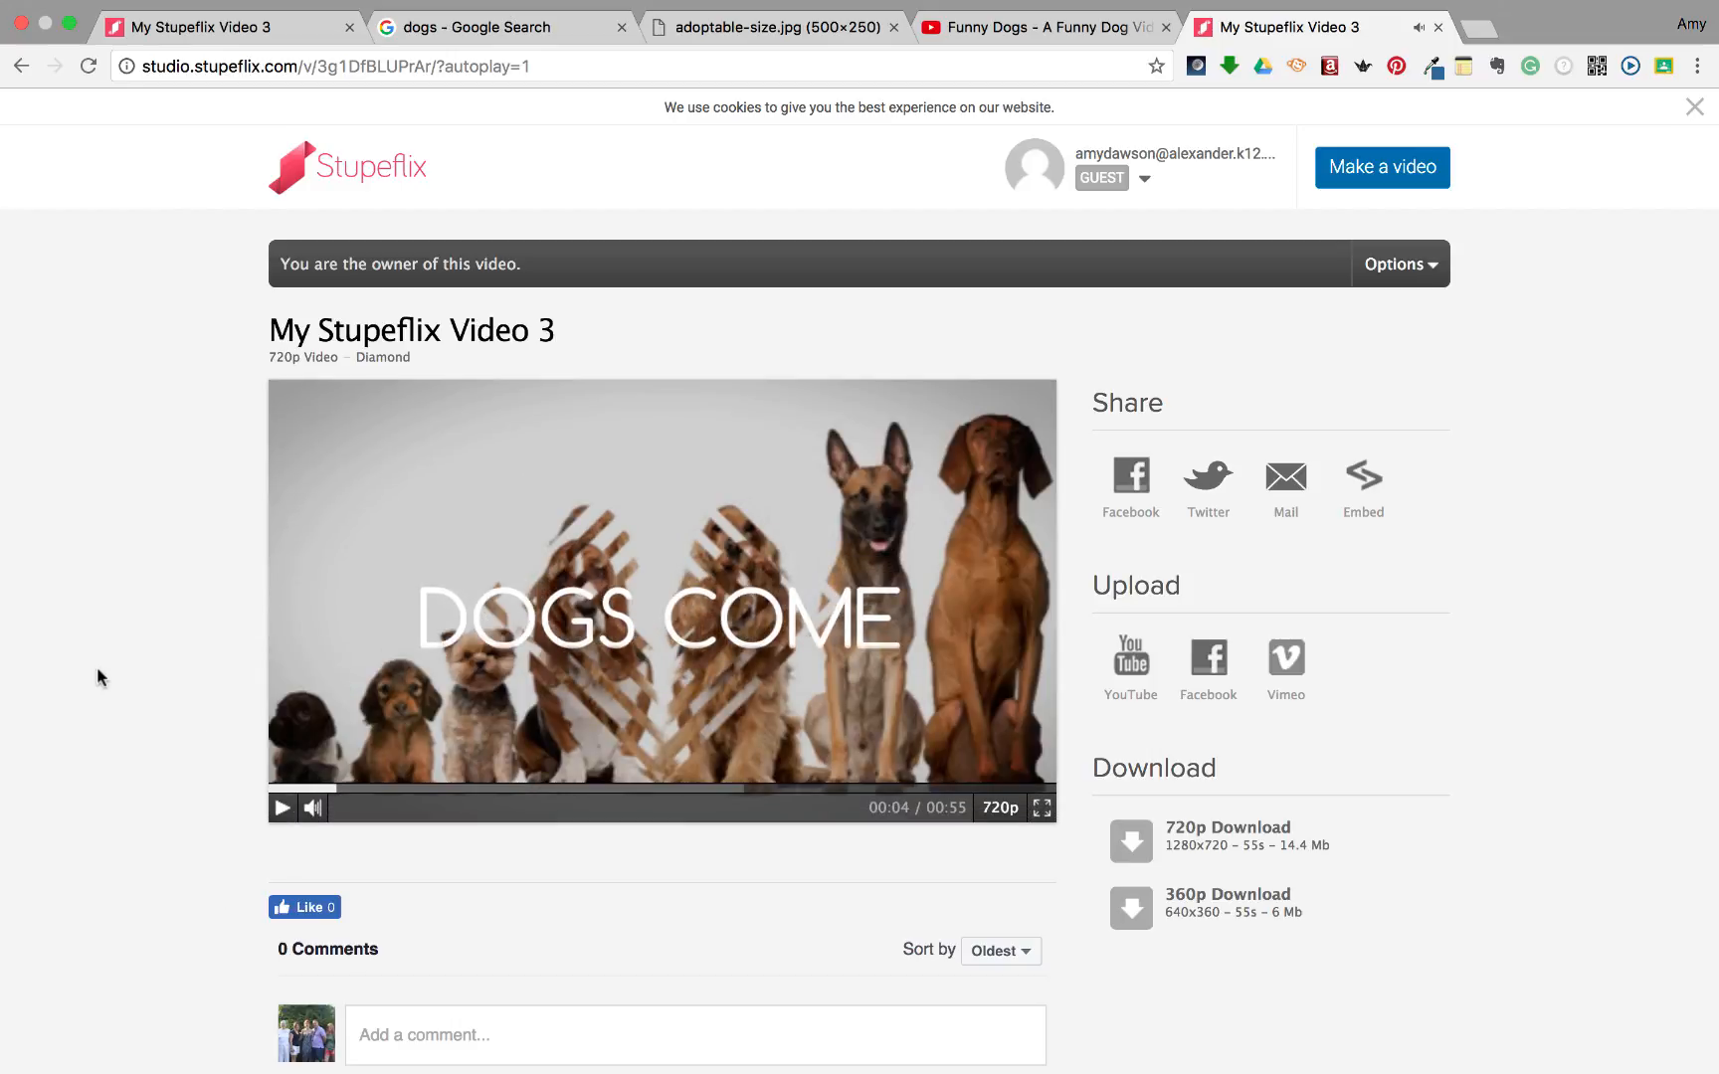